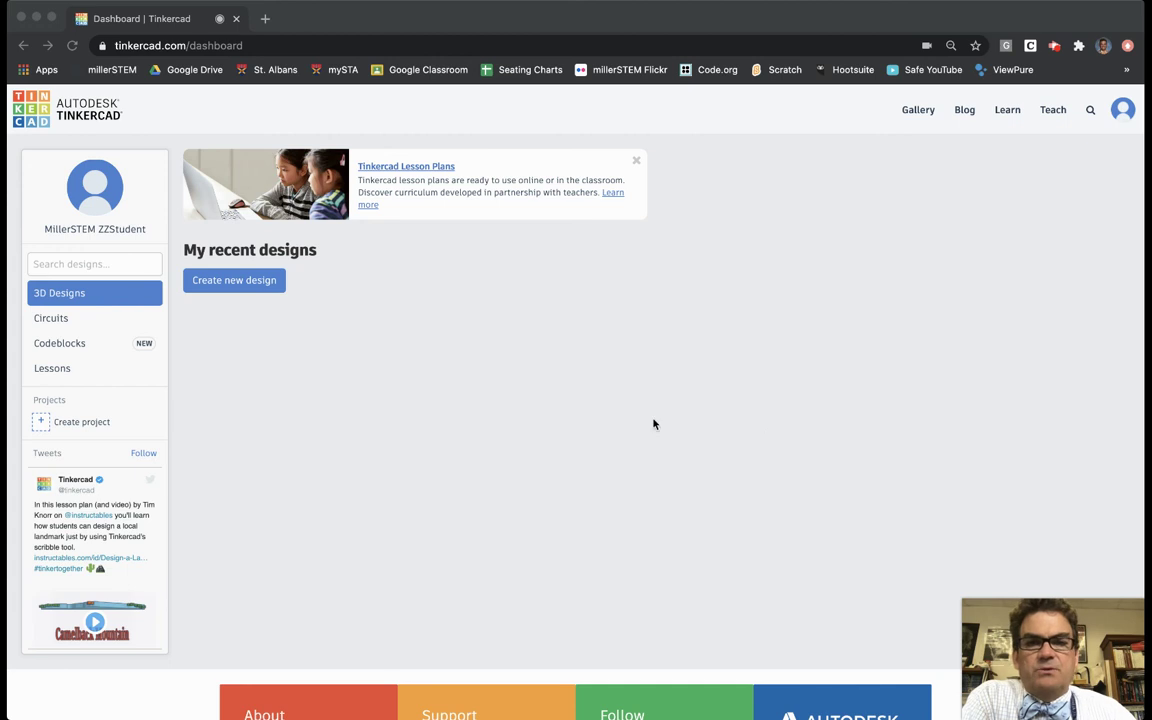
# Step: Open the Luggage Tag lesson from the Learn page's Lessons list
pyautogui.click(1007, 111)
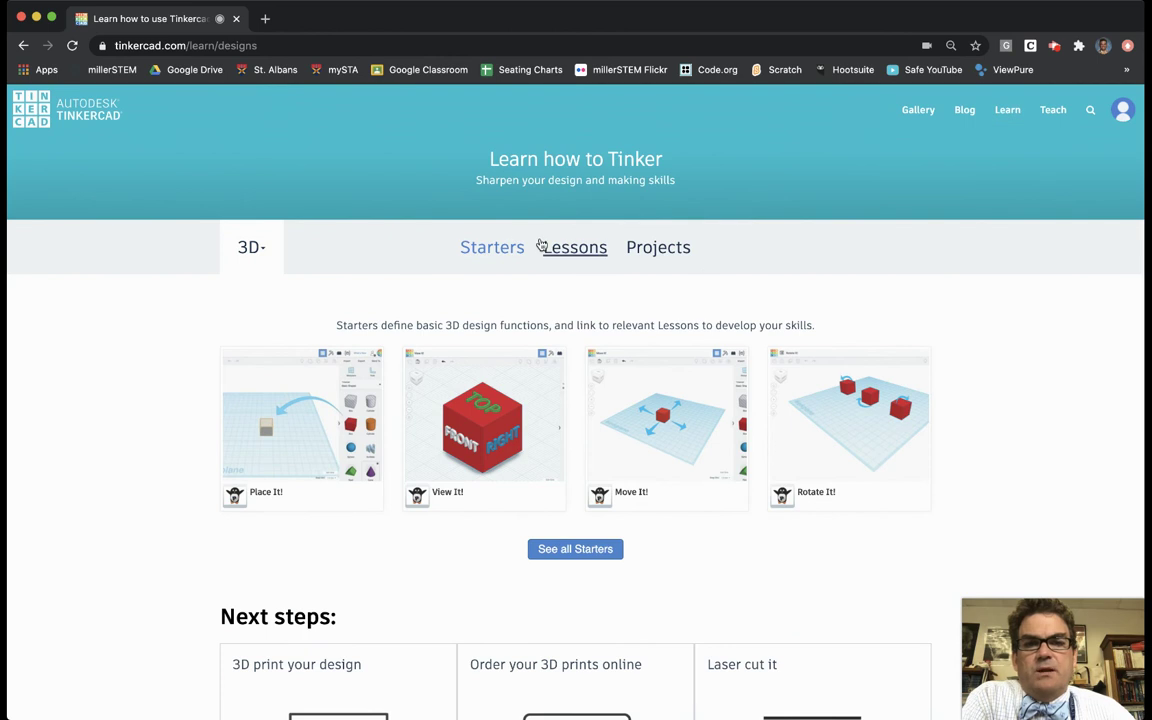
pyautogui.click(592, 254)
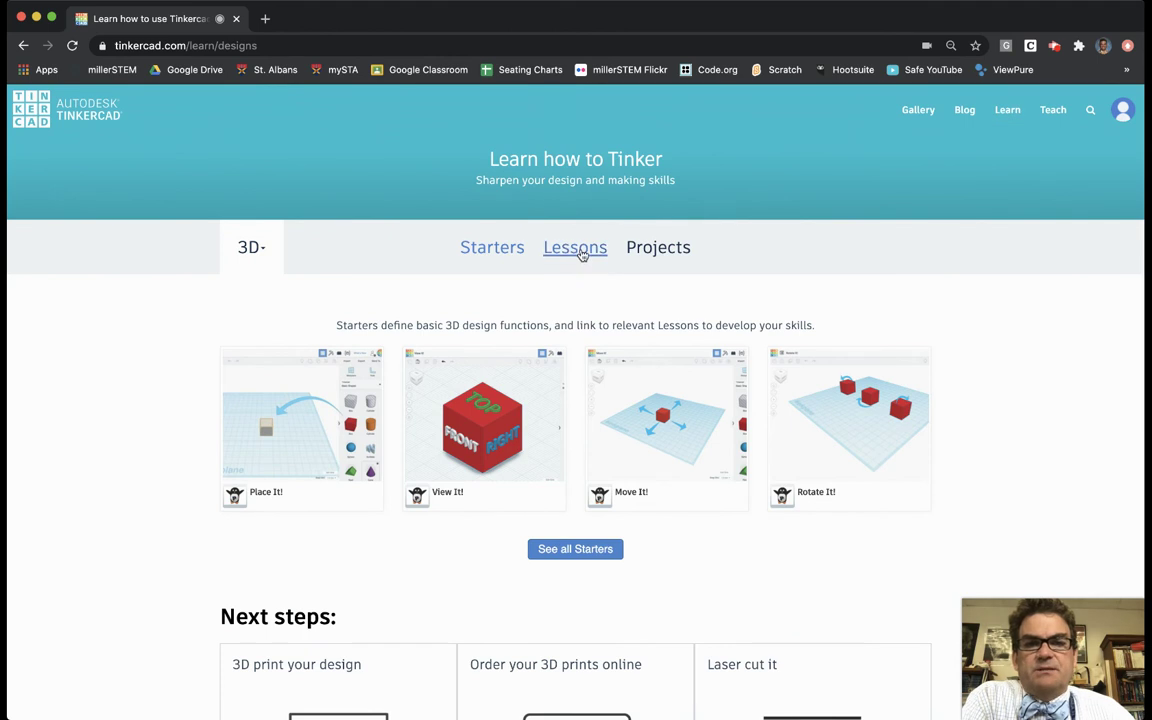
pyautogui.click(582, 254)
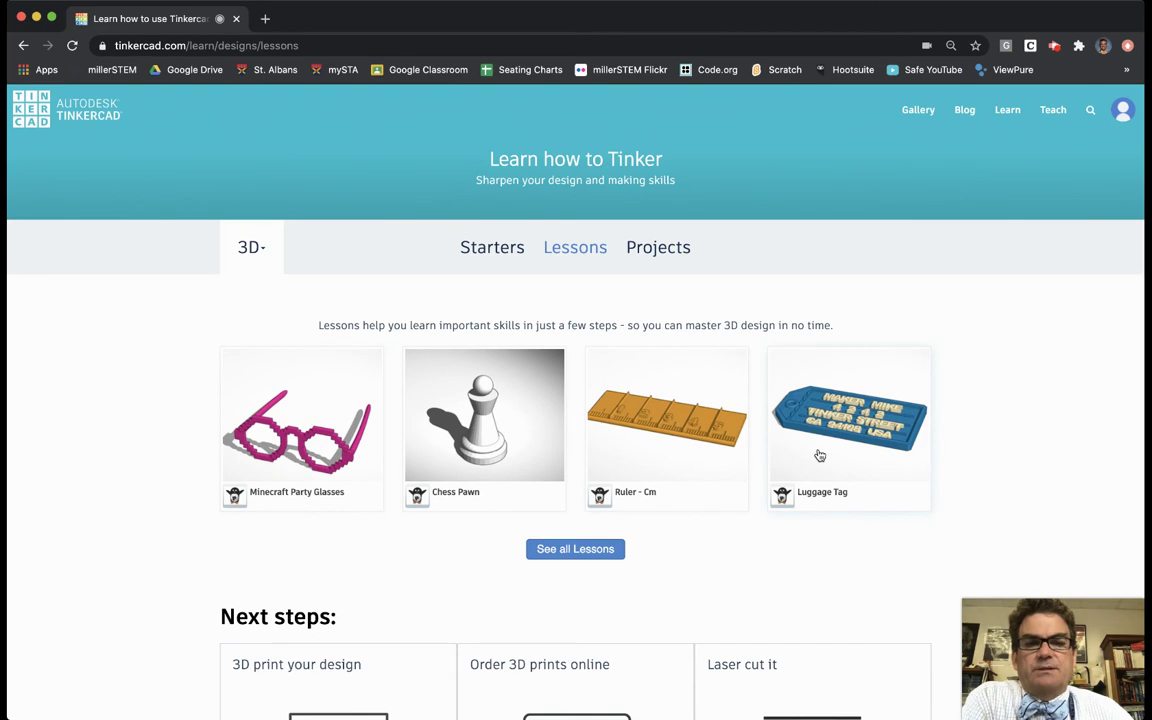
pyautogui.click(843, 425)
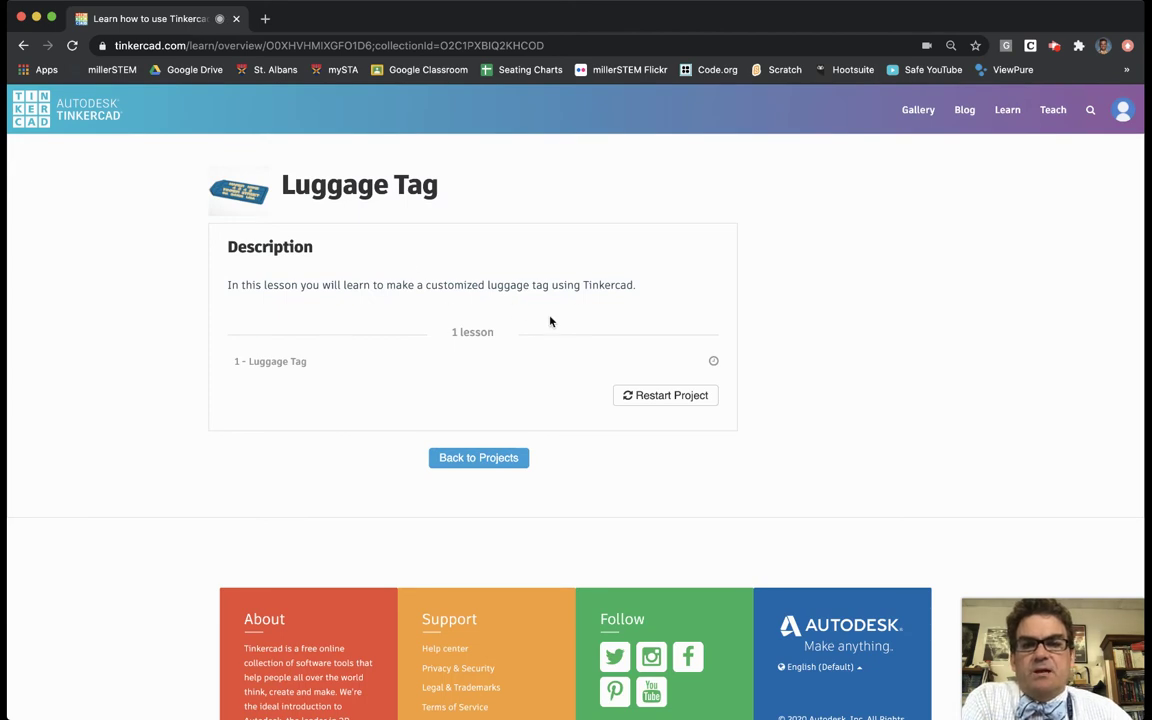
# Step: Start lesson '1 - Luggage Tag' and advance to step 2/5, Add Your Name
pyautogui.moveTo(602, 373)
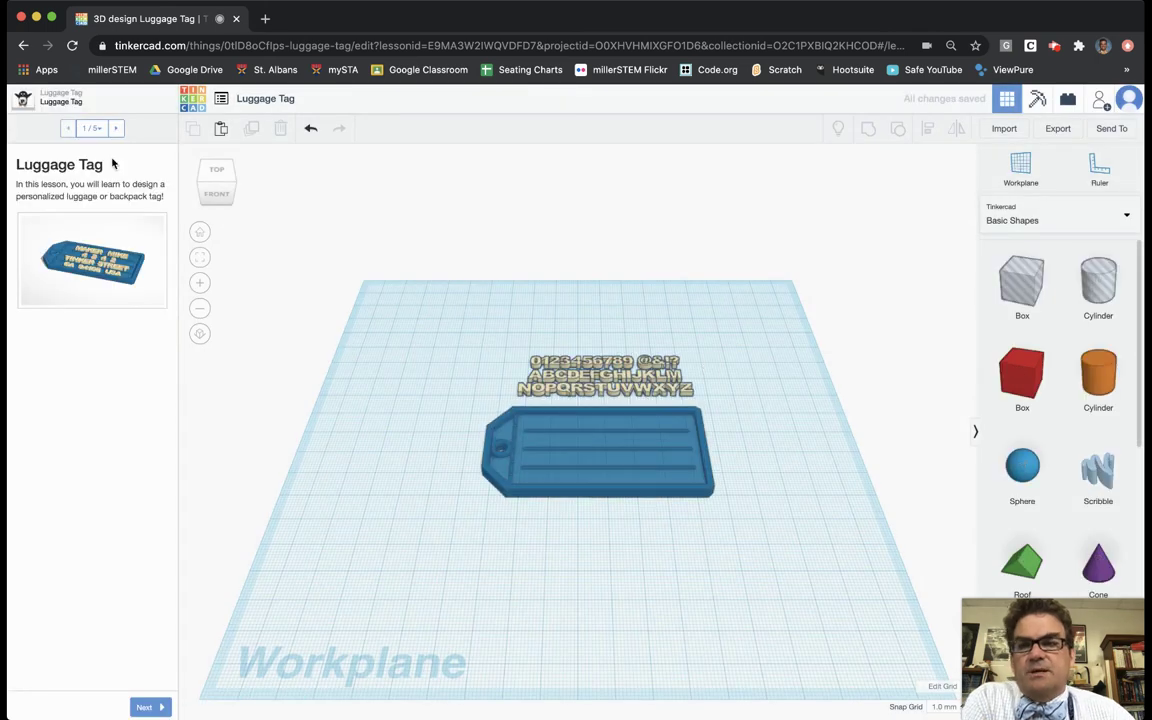
pyautogui.click(148, 708)
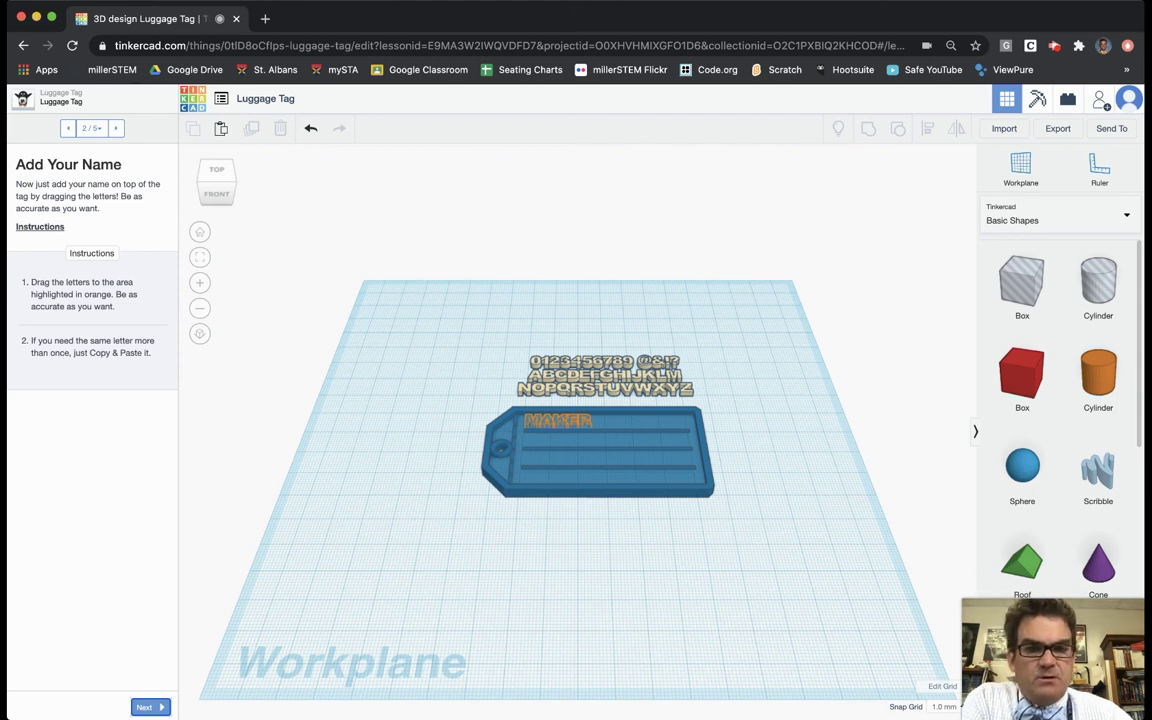
# Step: Zoom in on the luggage tag and the alphabet letters above it
pyautogui.scroll(5, 765, 510)
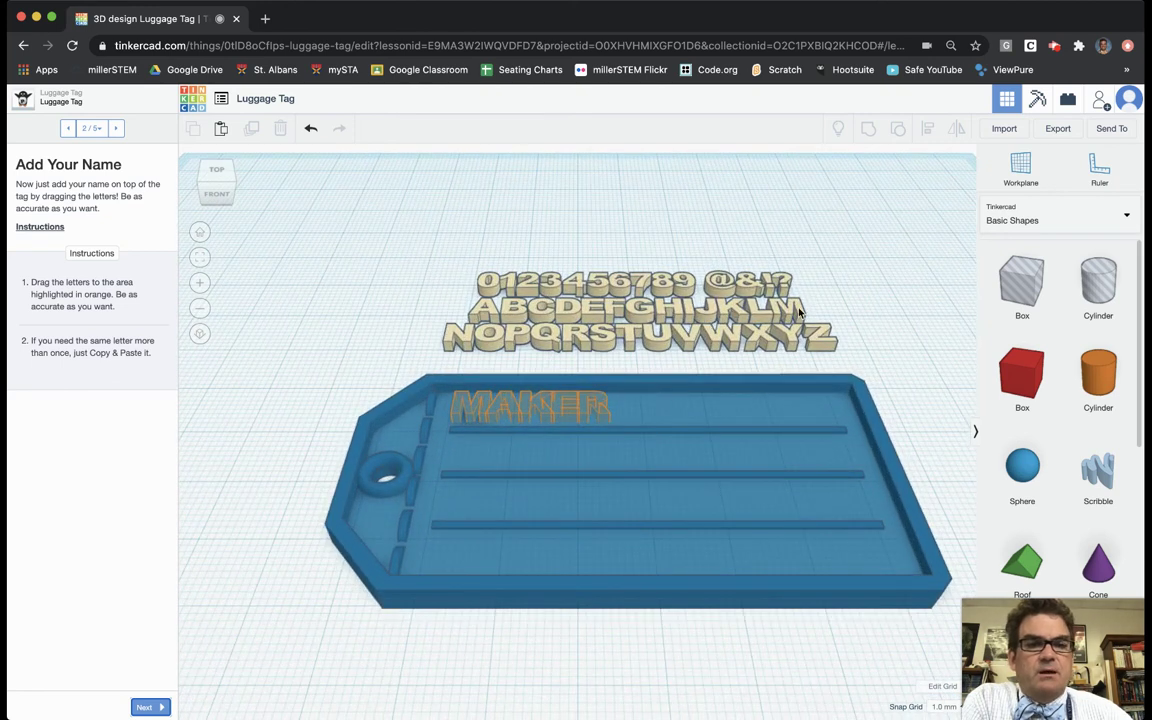
# Step: Place the letters M, I, L, L, E, R on the tag's top line to spell MILLER
pyautogui.moveTo(786, 309); pyautogui.dragTo(572, 407)
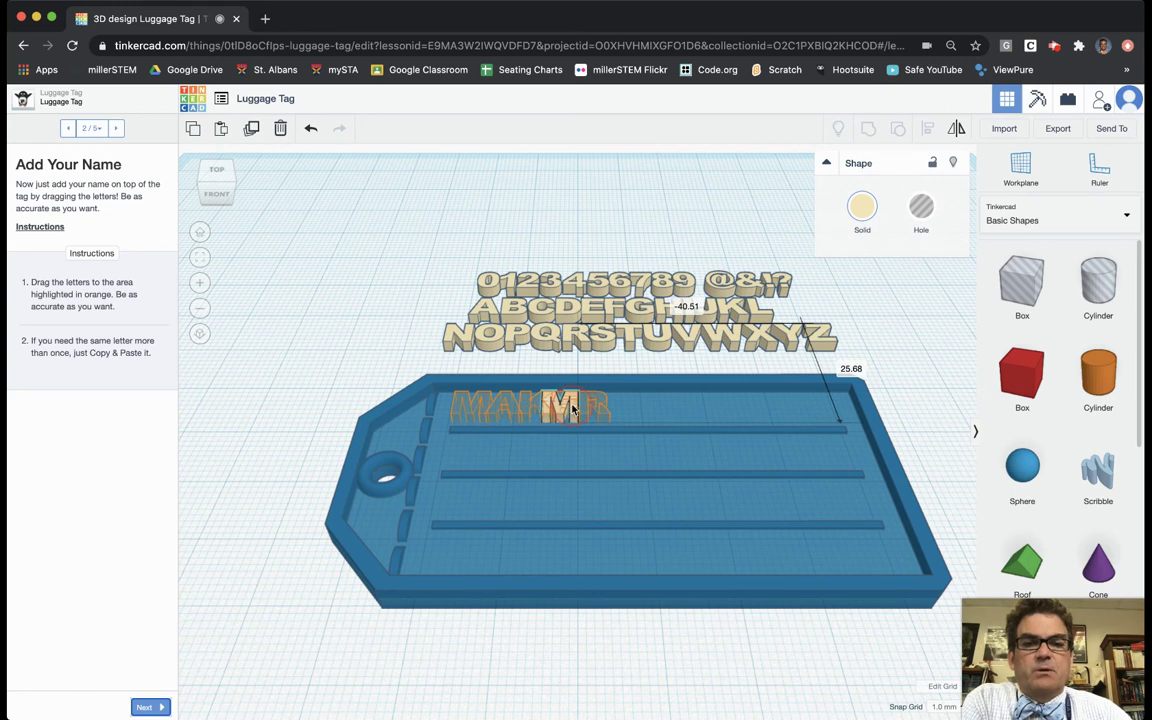
pyautogui.moveTo(572, 407); pyautogui.dragTo(572, 407)
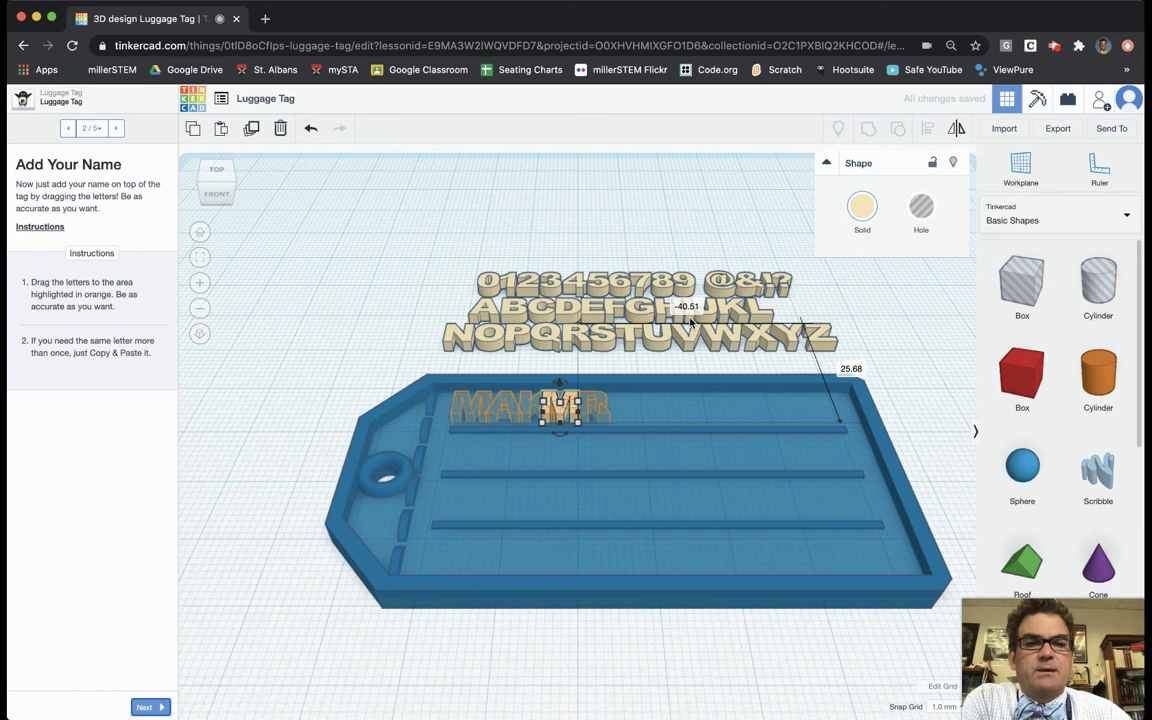
pyautogui.moveTo(690, 320); pyautogui.dragTo(590, 410)
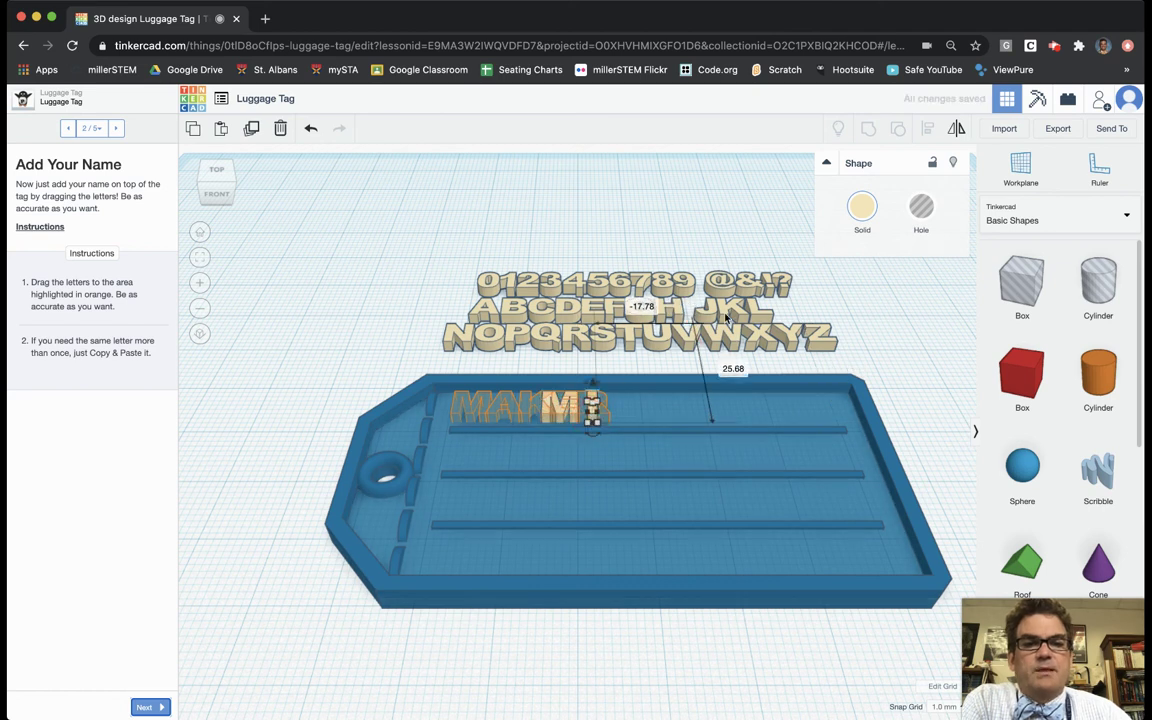
pyautogui.moveTo(758, 310); pyautogui.dragTo(619, 413)
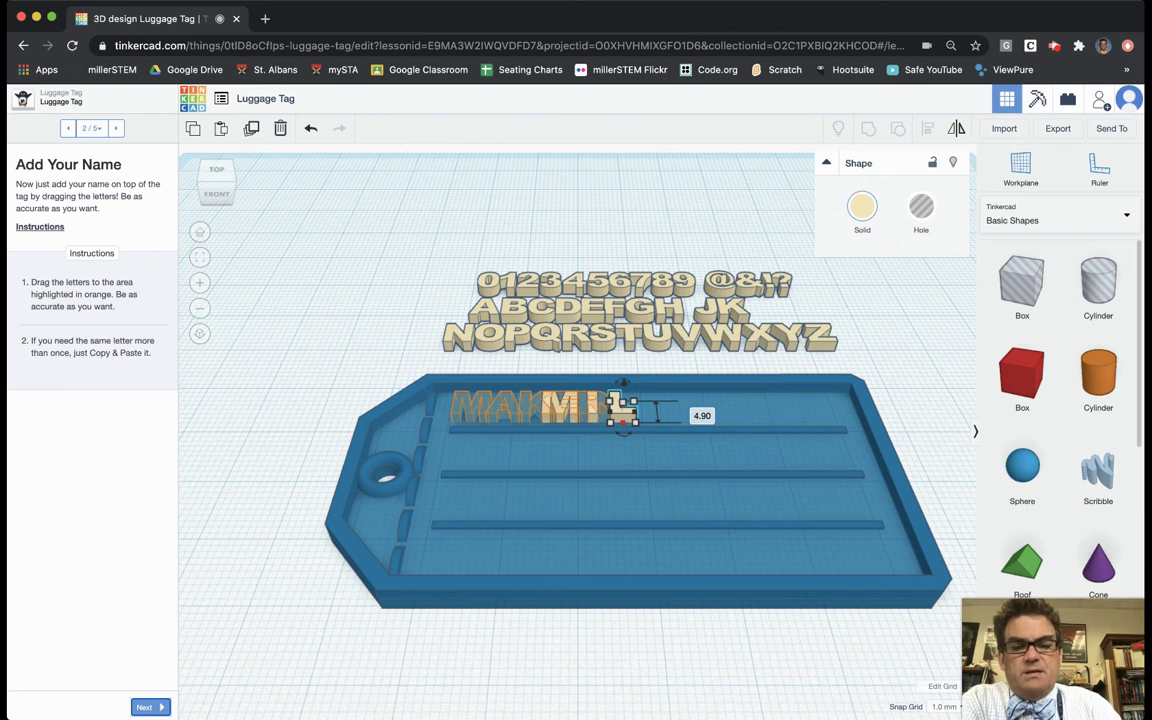
pyautogui.moveTo(622, 410); pyautogui.dragTo(654, 410)
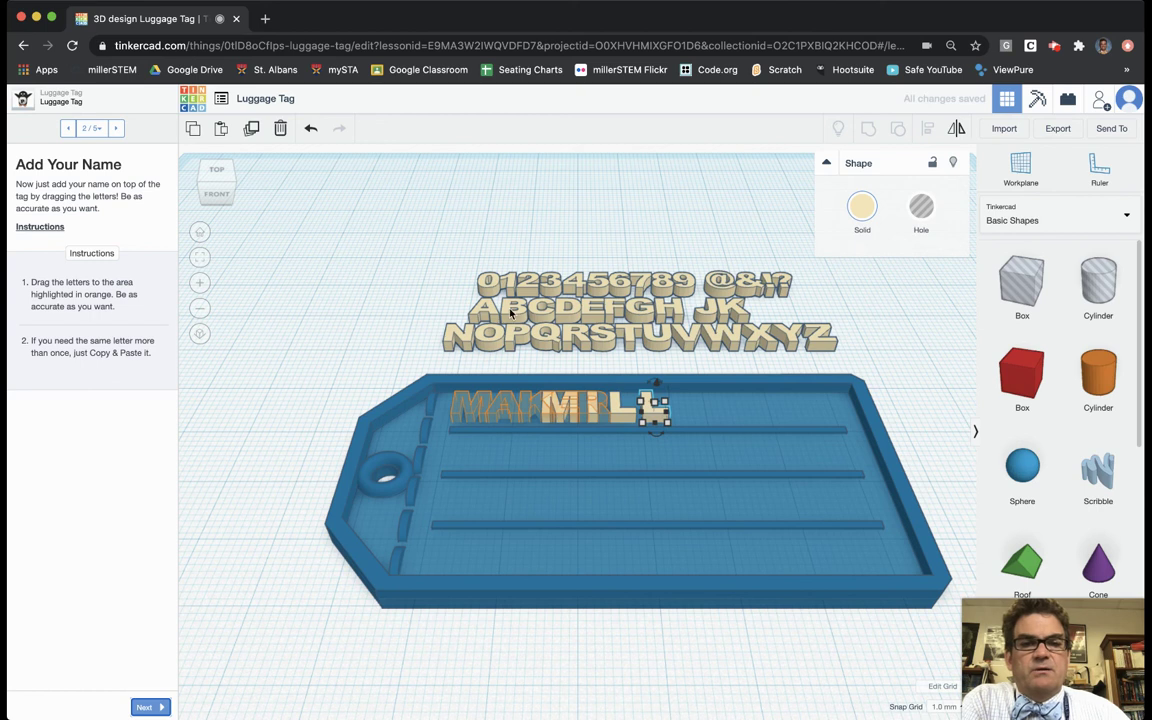
pyautogui.moveTo(595, 308); pyautogui.dragTo(688, 414)
pyautogui.scroll(-2, 686, 413)
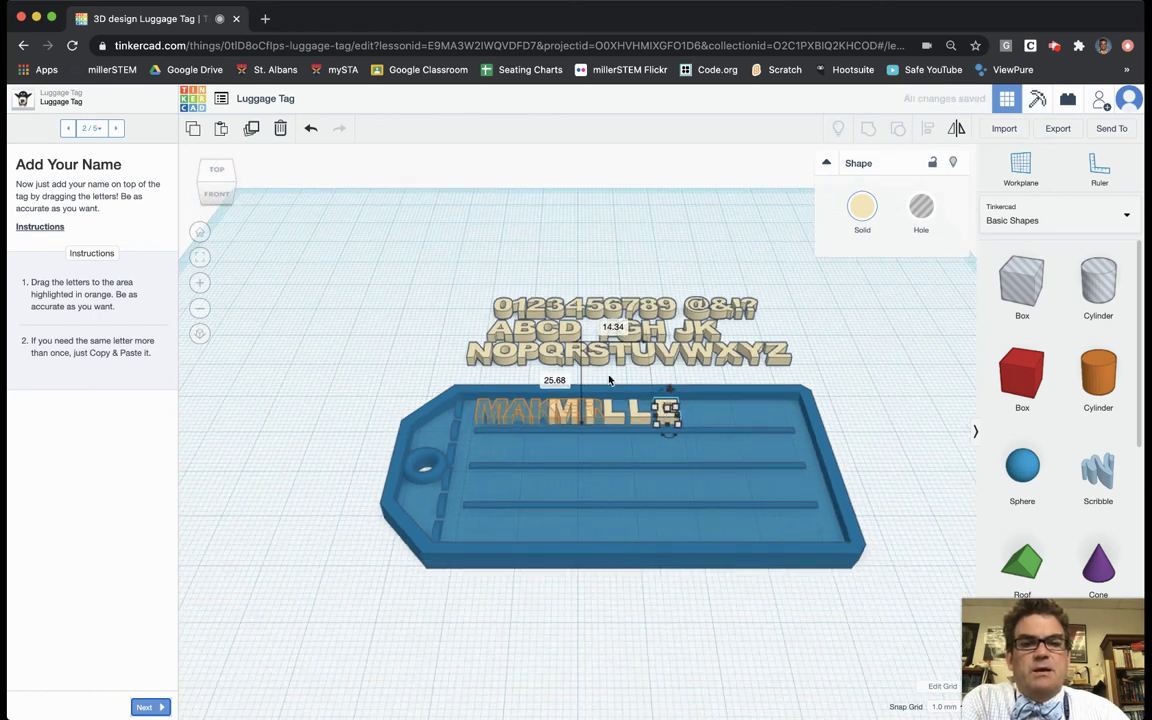
pyautogui.moveTo(590, 360); pyautogui.dragTo(700, 417)
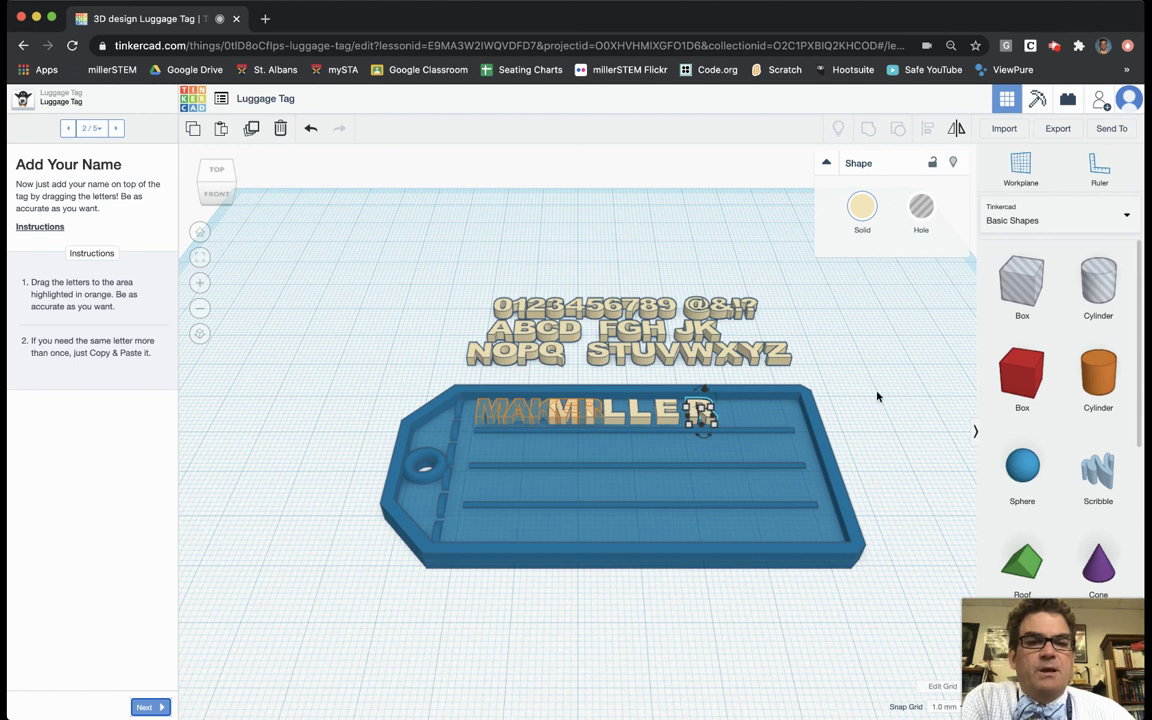
# Step: Select all the MILLER letters and align them along one edge into an even row
pyautogui.moveTo(856, 386); pyautogui.dragTo(611, 430, button='right')
pyautogui.click(611, 430)
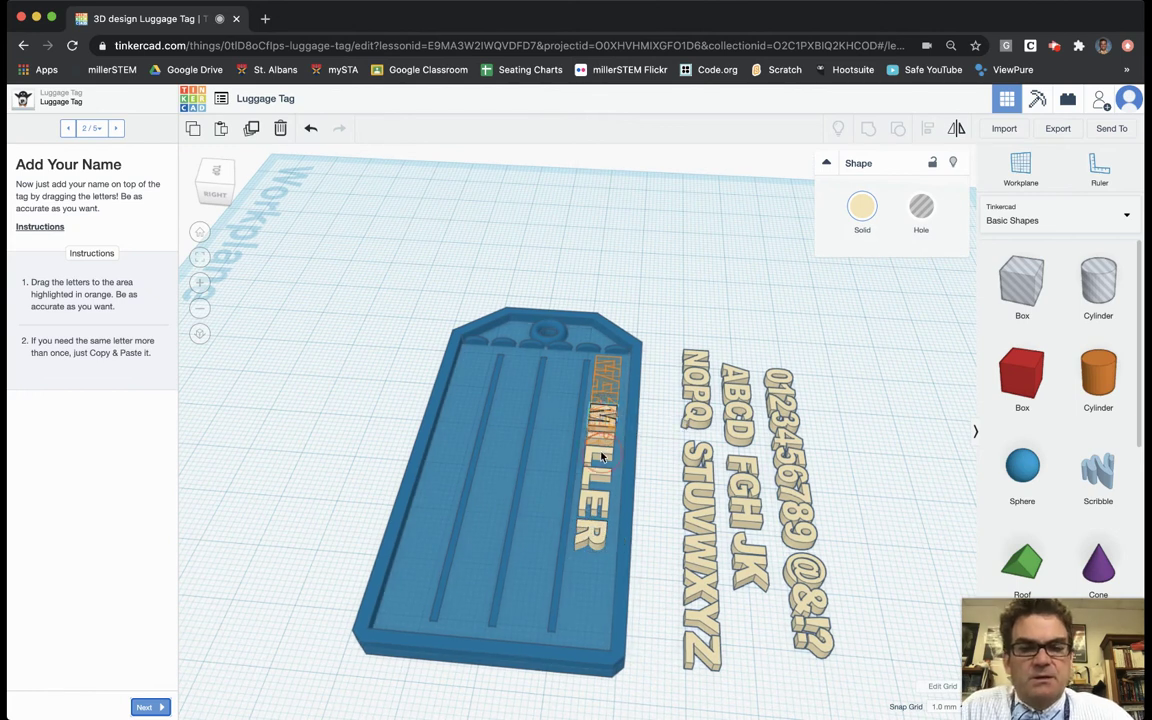
pyautogui.keyDown('shift'); pyautogui.click(598, 458); pyautogui.keyUp('shift')
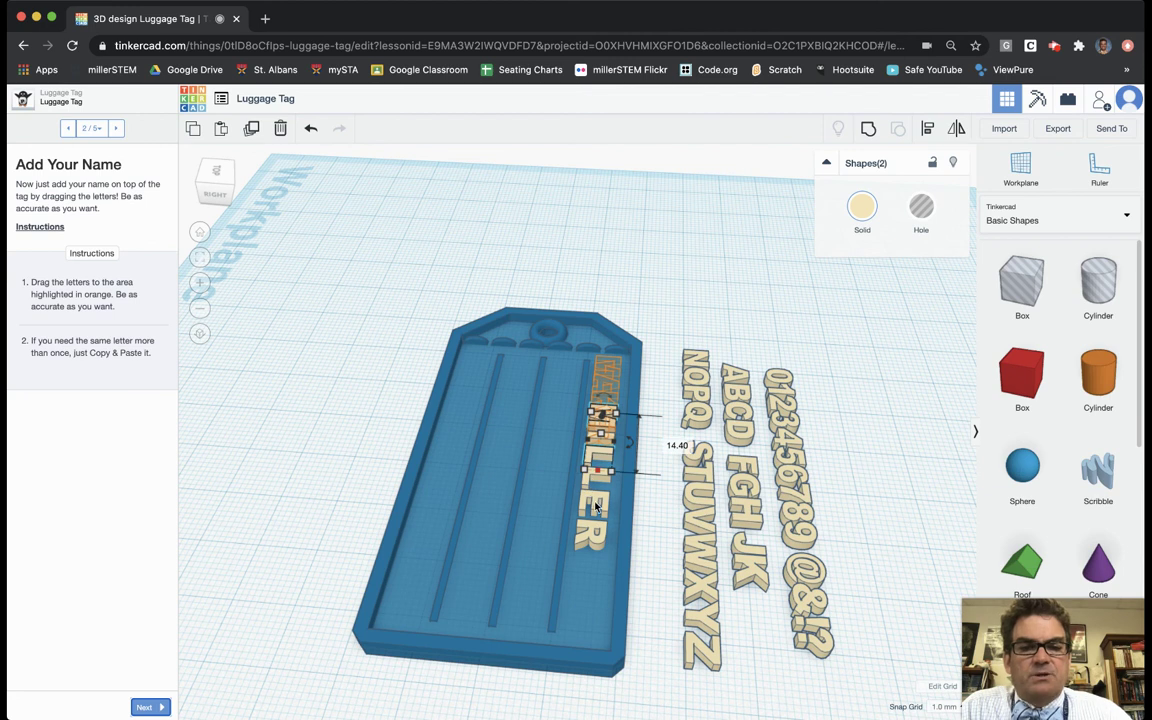
pyautogui.keyDown('shift'); pyautogui.click(596, 505); pyautogui.keyUp('shift')
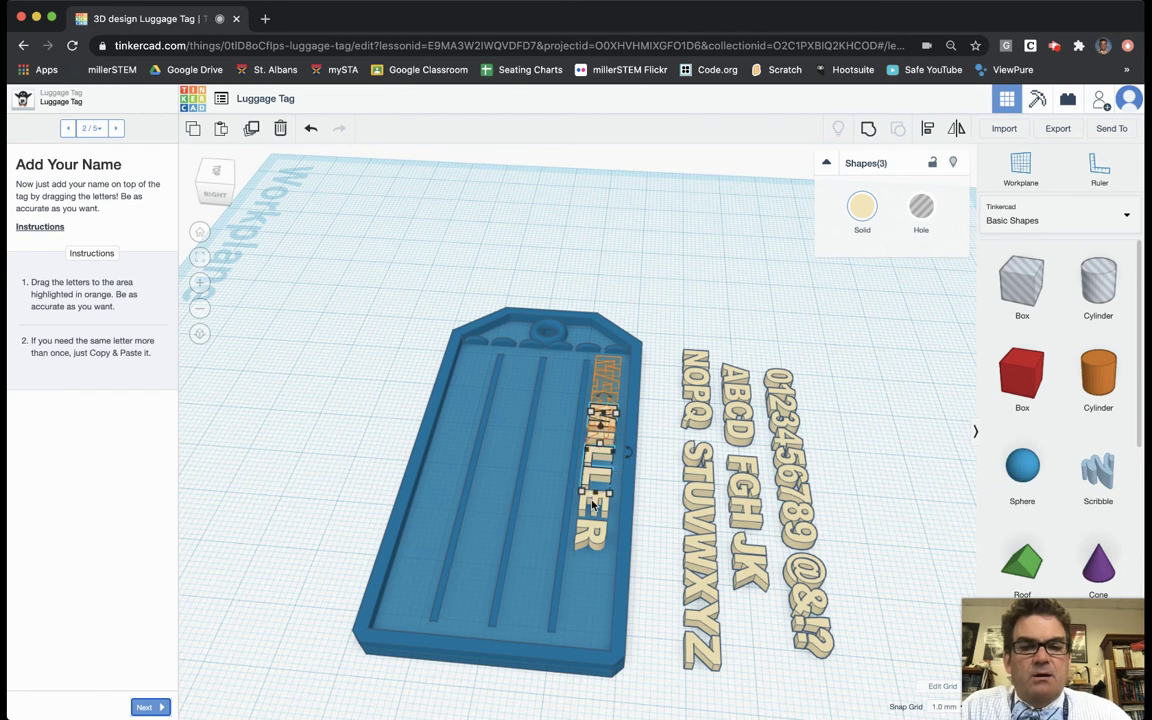
pyautogui.keyDown('shift'); pyautogui.click(593, 540); pyautogui.keyUp('shift')
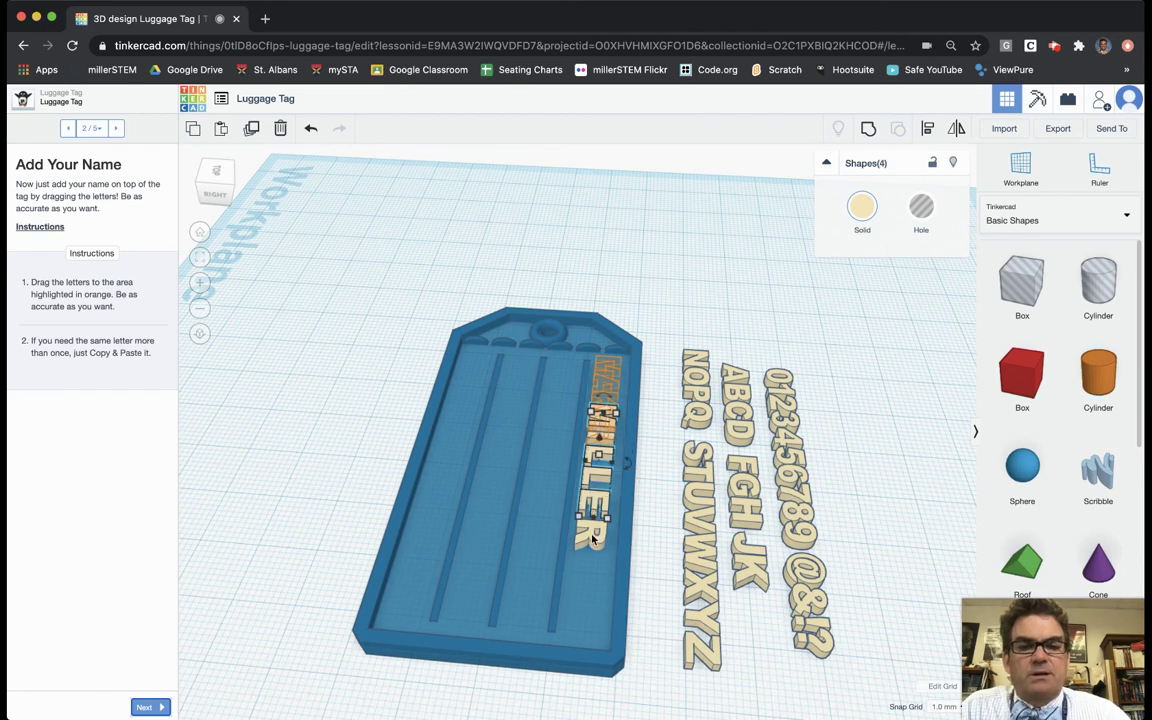
pyautogui.keyDown('shift'); pyautogui.click(592, 538); pyautogui.keyUp('shift')
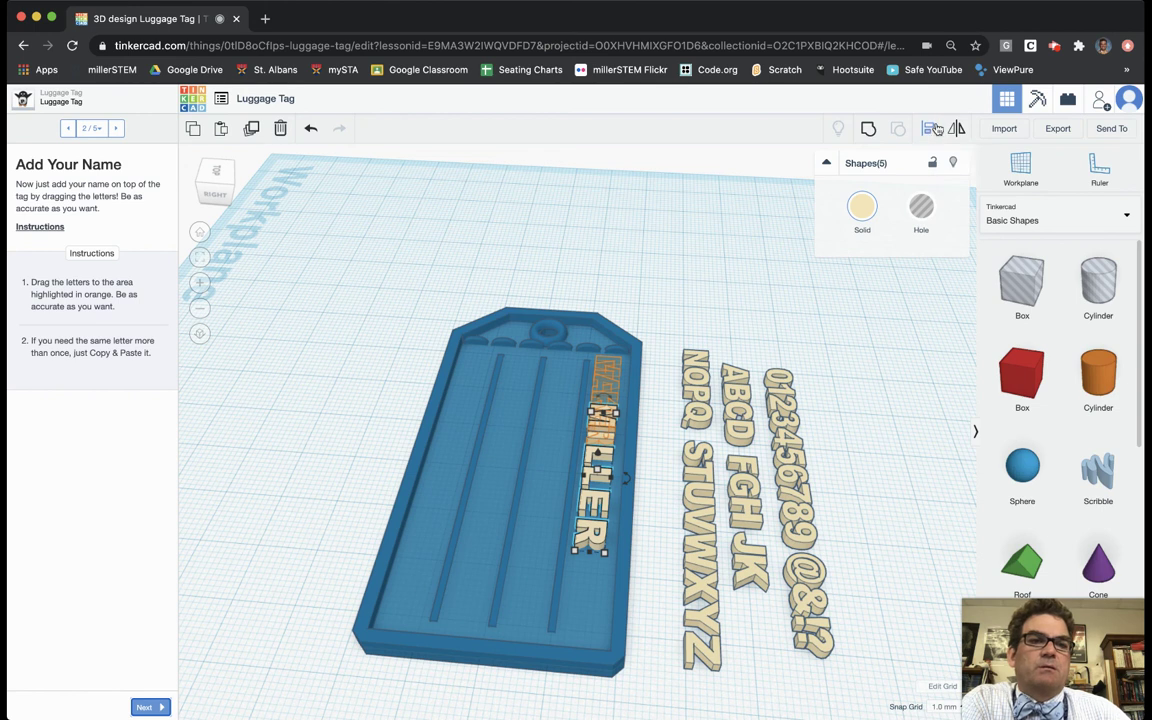
pyautogui.click(928, 130)
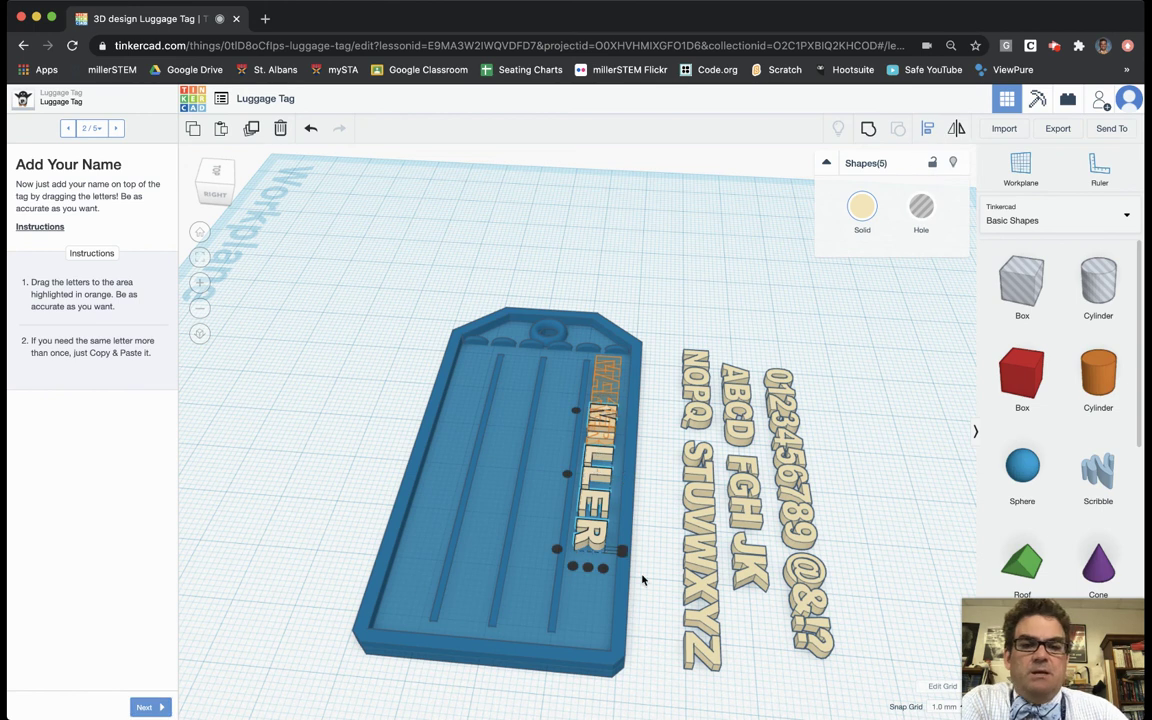
pyautogui.click(589, 570)
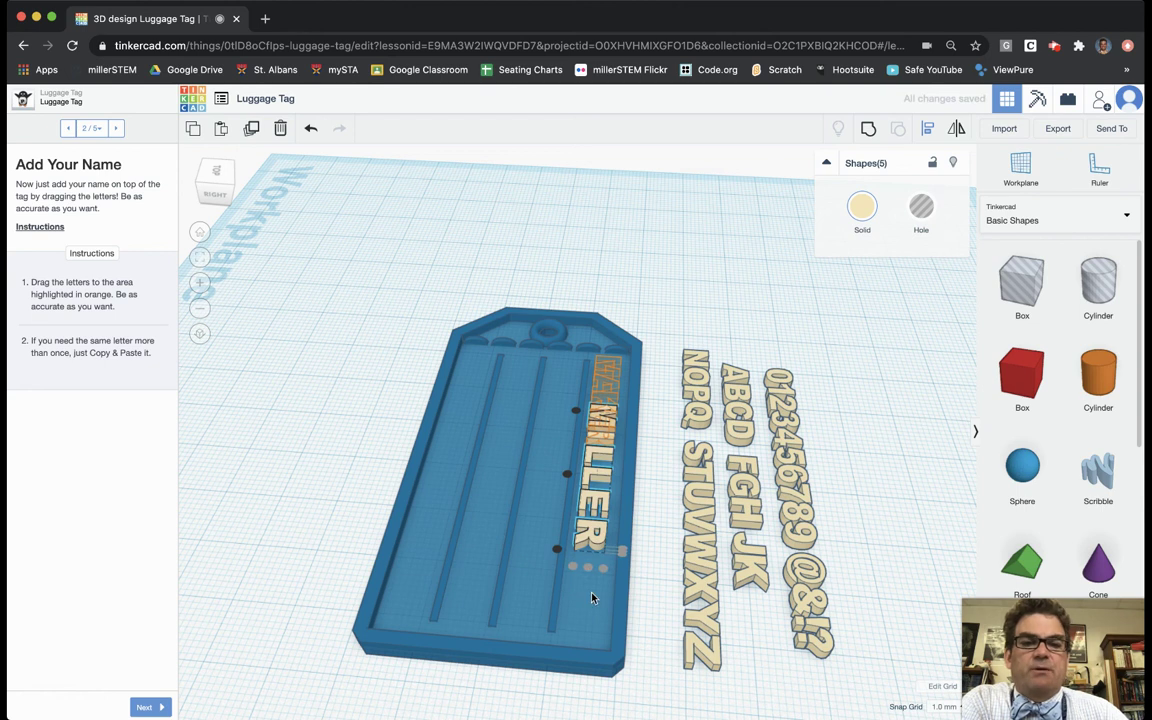
pyautogui.click(321, 501)
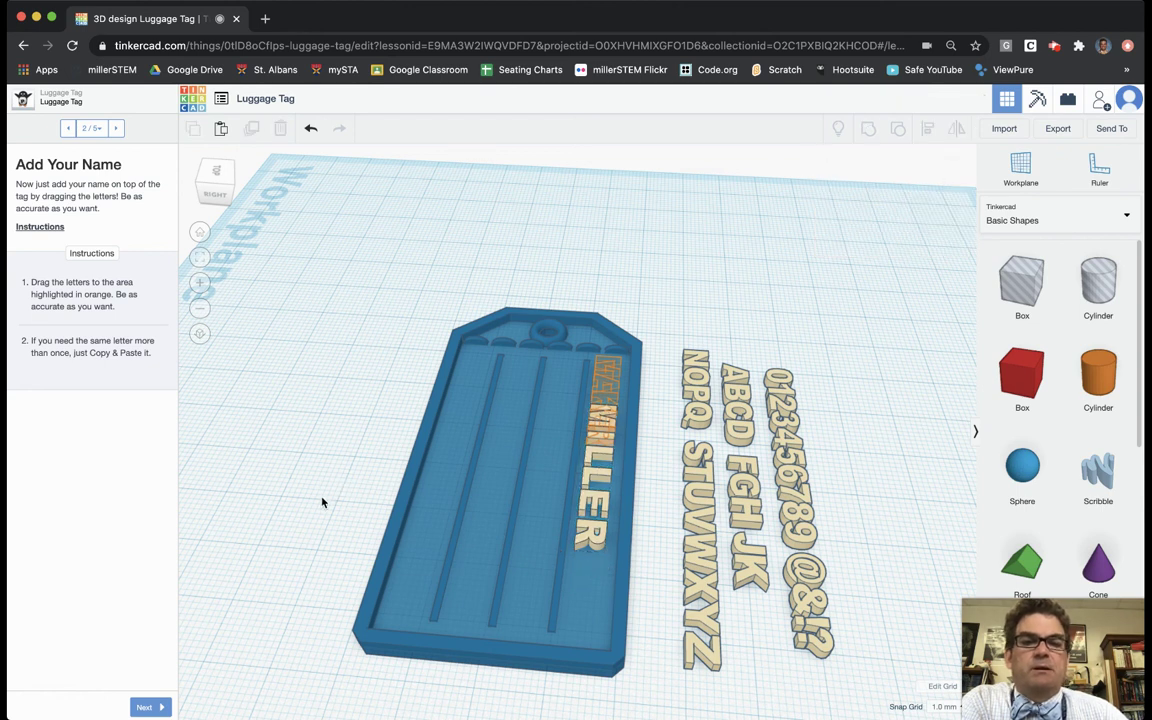
pyautogui.moveTo(326, 517); pyautogui.dragTo(577, 583, button='right')
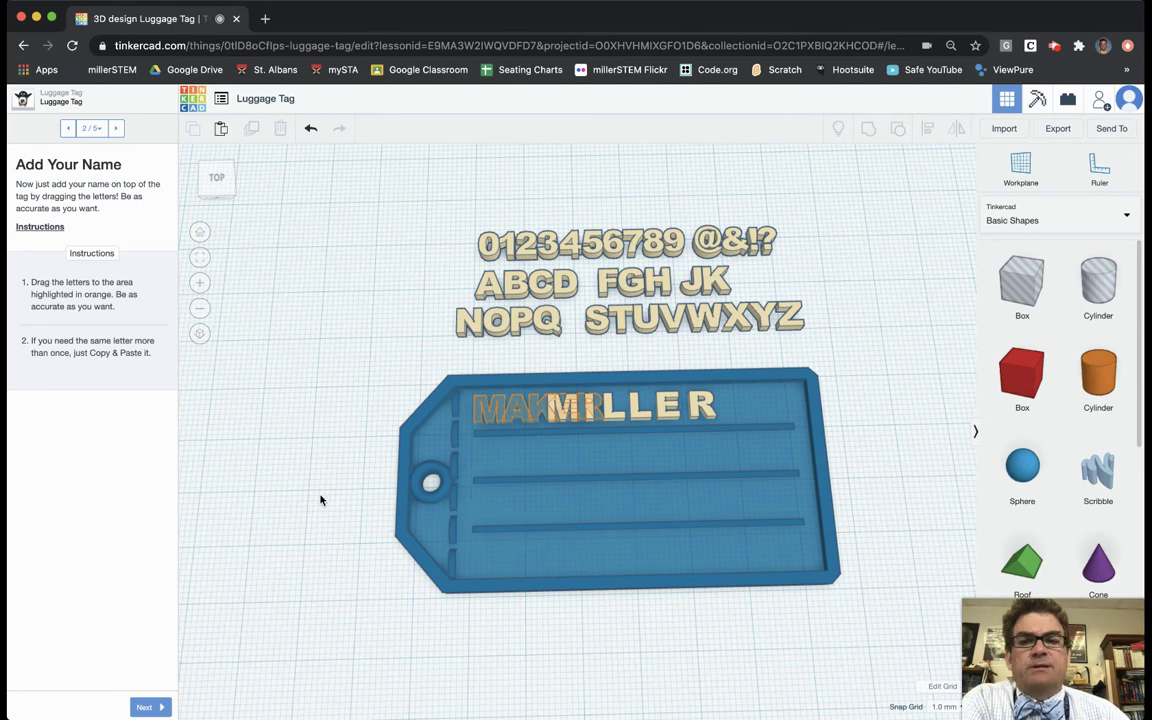
# Step: Advance the lesson to step 3/5, Example Text
pyautogui.click(152, 712)
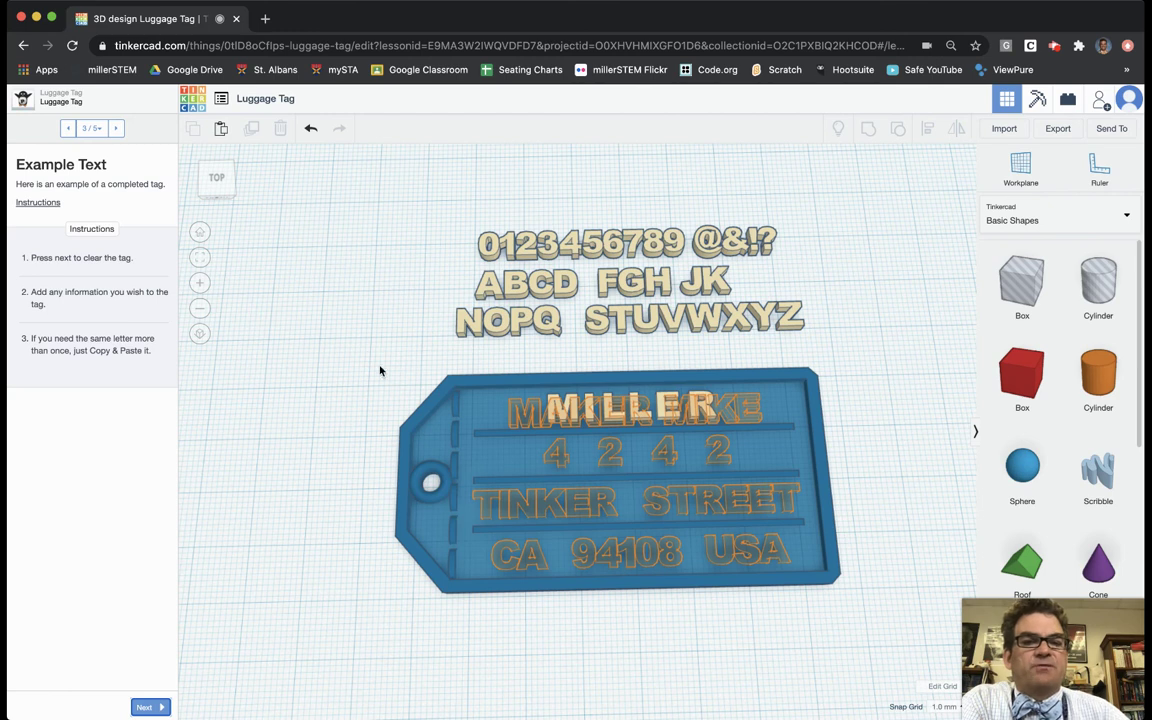
# Step: Move the MILLER tag down on the workplane, clear of the example name and address text
pyautogui.moveTo(349, 351); pyautogui.dragTo(378, 473)
pyautogui.moveTo(624, 610); pyautogui.dragTo(897, 621)
pyautogui.moveTo(615, 483); pyautogui.dragTo(621, 670)
pyautogui.moveTo(921, 497); pyautogui.dragTo(815, 414, button='right')
pyautogui.scroll(-6, 862, 519)
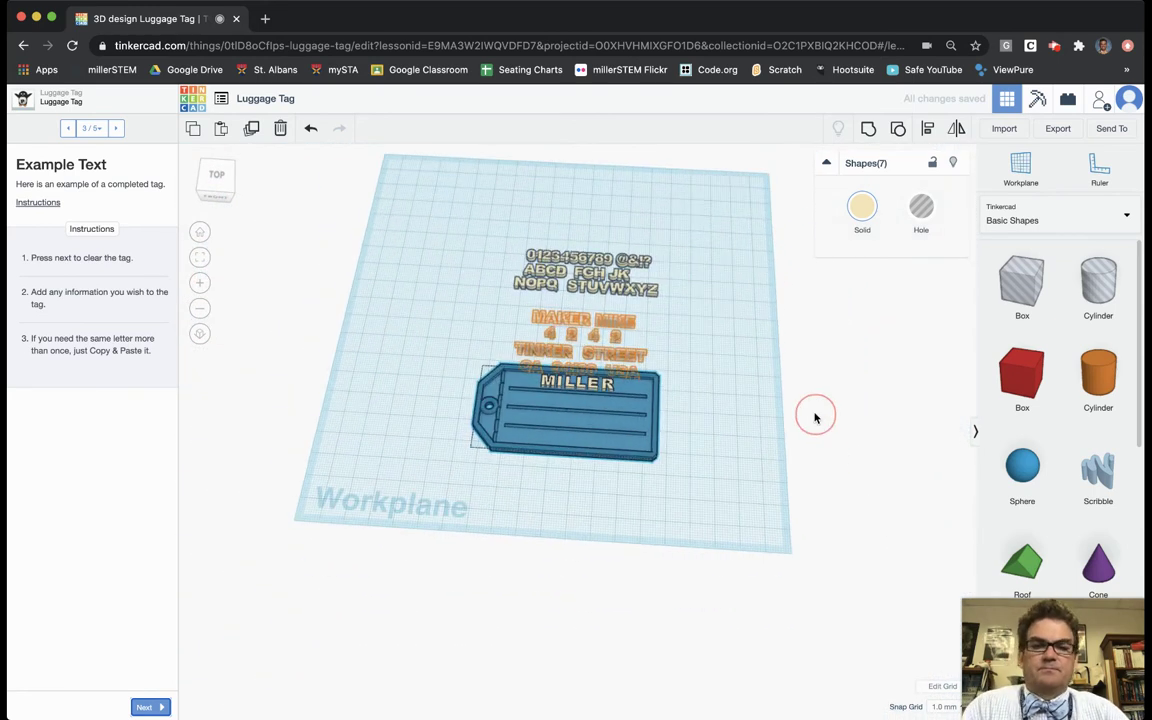
pyautogui.click(678, 478)
pyautogui.scroll(5, 689, 483)
pyautogui.moveTo(705, 488); pyautogui.dragTo(705, 538)
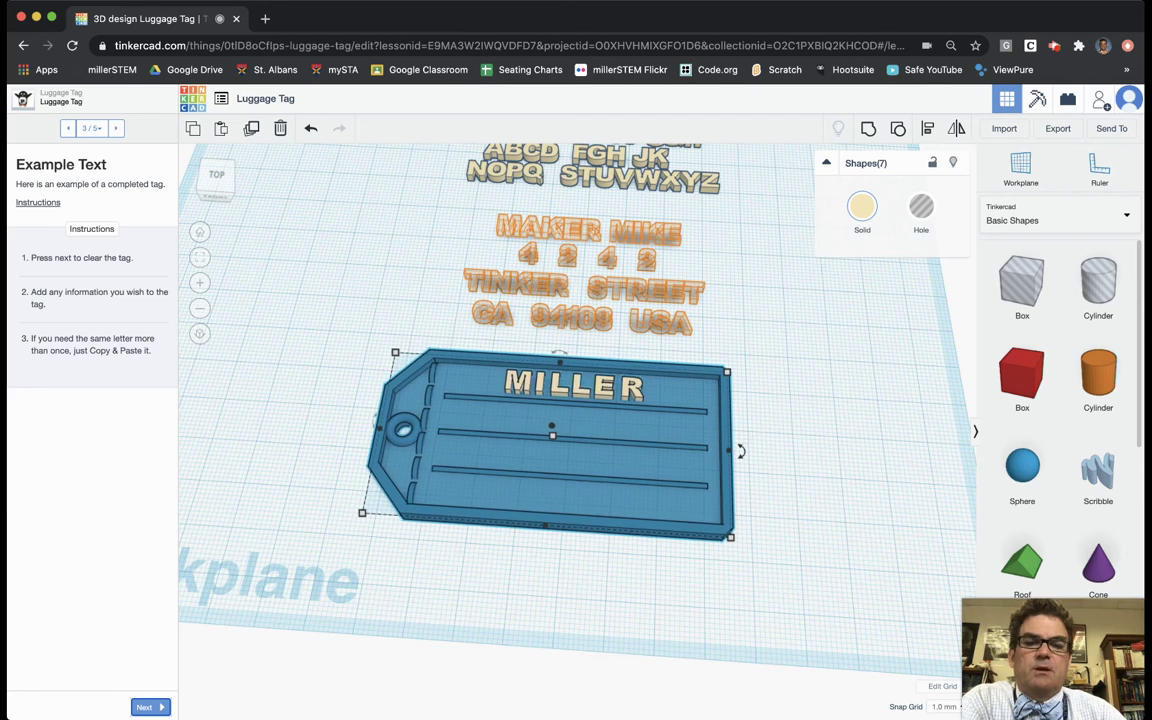
pyautogui.moveTo(779, 478); pyautogui.dragTo(803, 553, button='right')
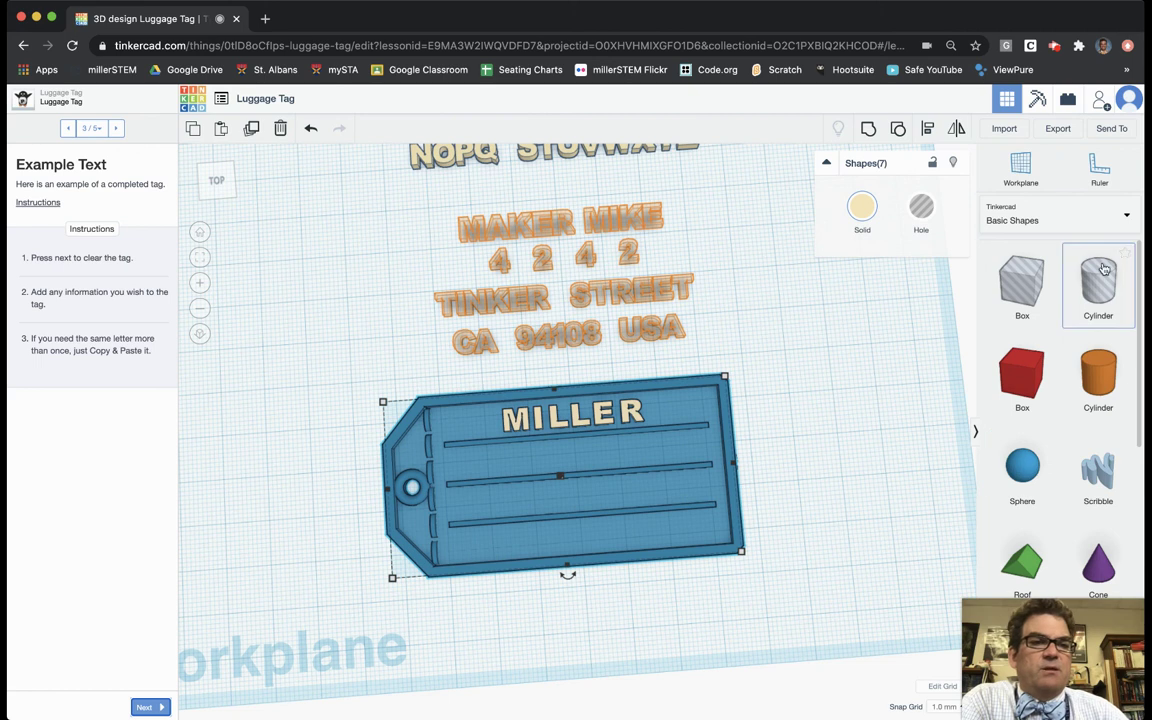
# Step: Add a Text shape from the Text and numbers library onto the tag
pyautogui.click(1129, 217)
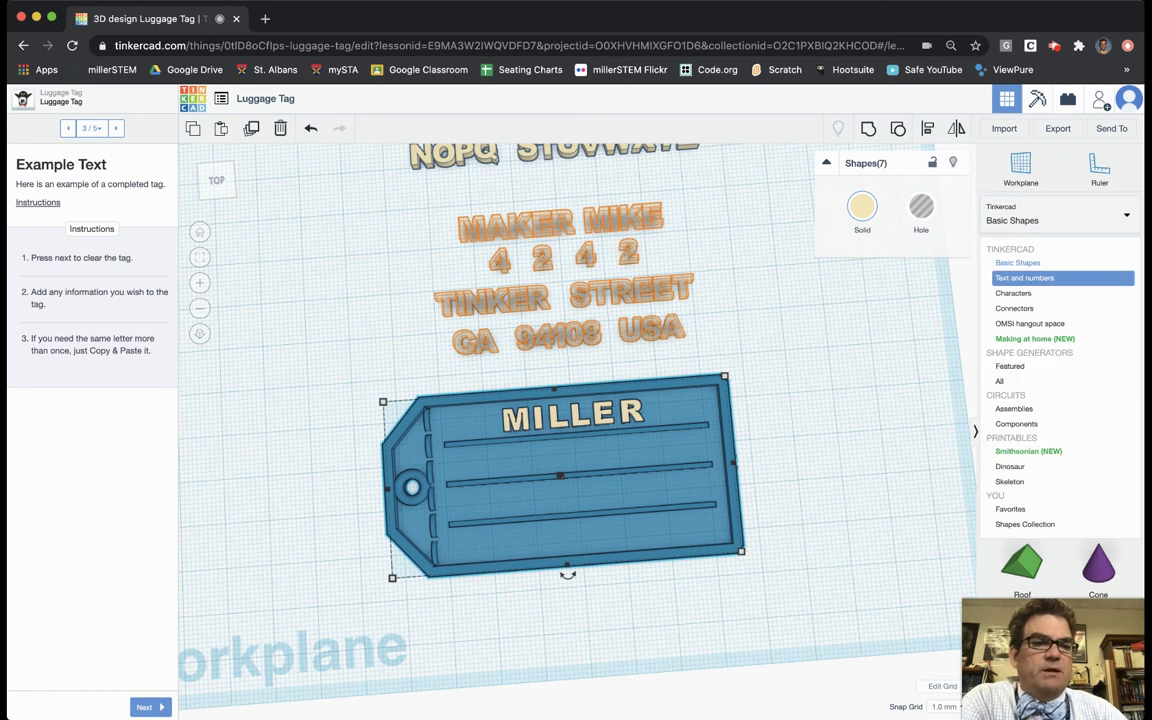
pyautogui.click(1063, 277)
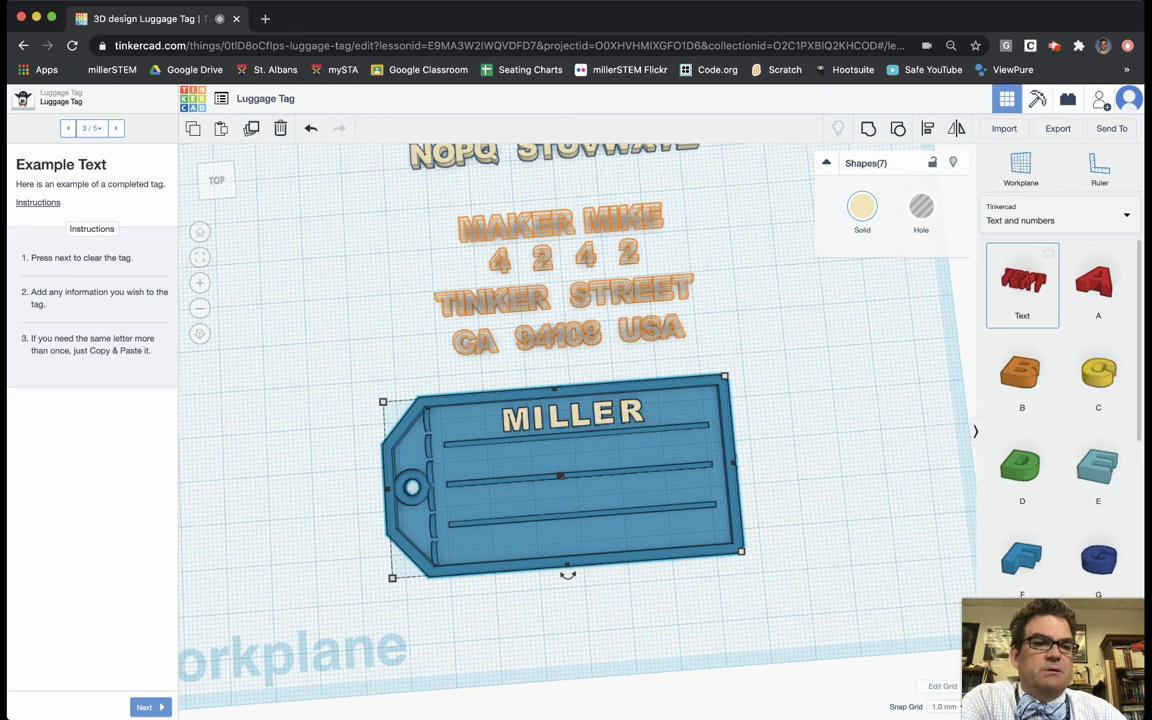
pyautogui.click(1022, 289)
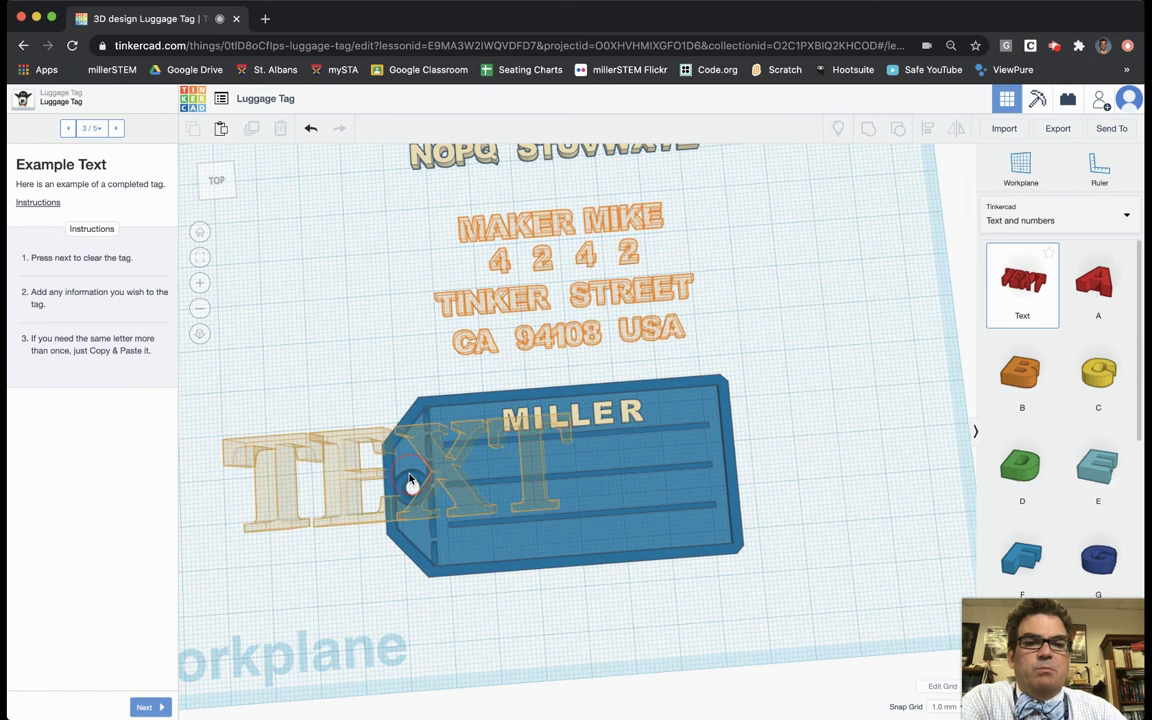
pyautogui.click(470, 510)
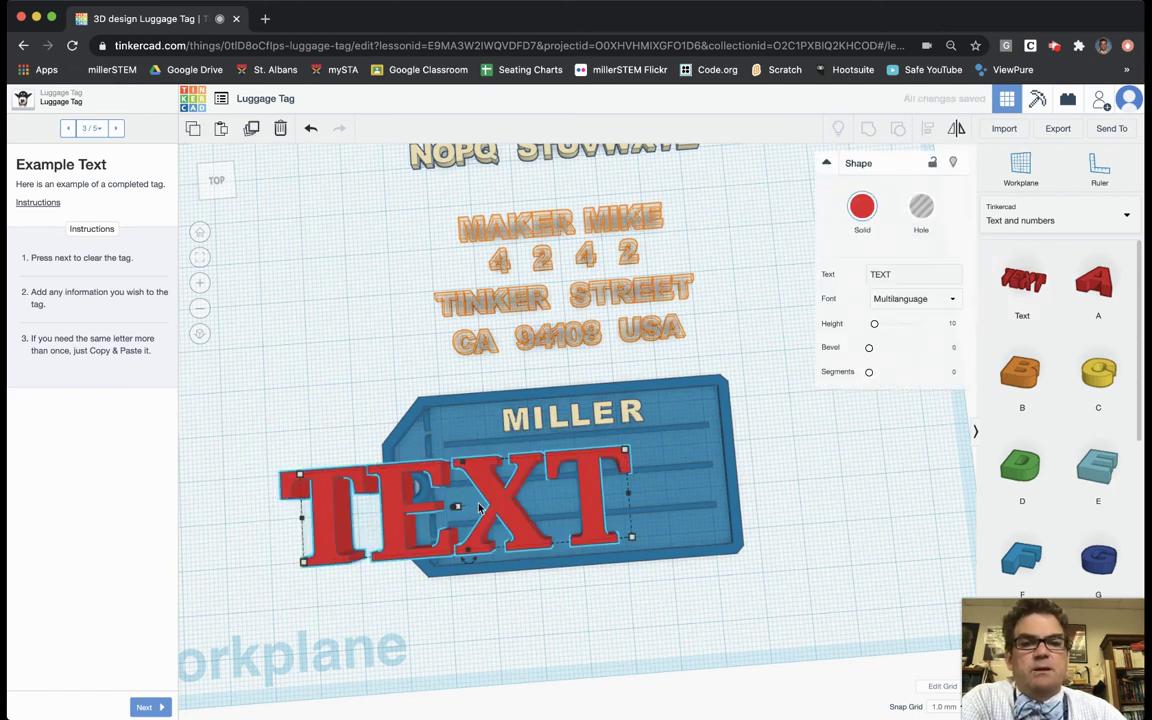
# Step: Replace the Text shape's placeholder wording with the street address
pyautogui.click(898, 274)
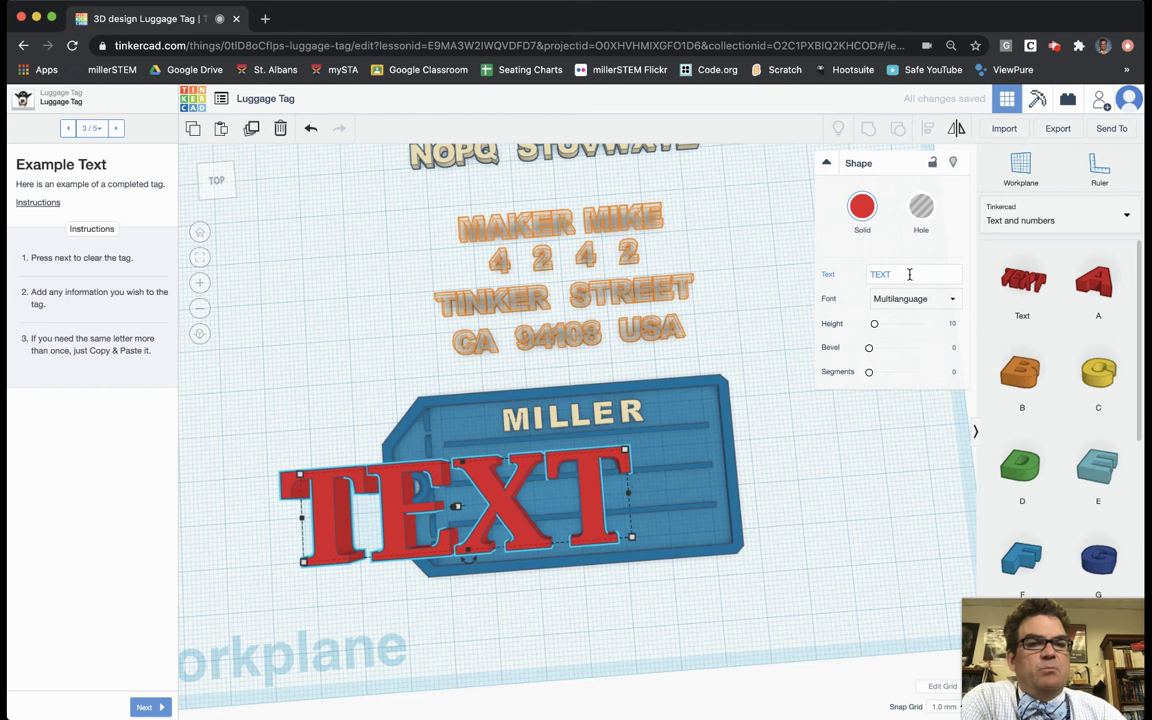
pyautogui.click(859, 275)
pyautogui.click(910, 276)
pyautogui.press('BackSpace')
pyautogui.press('BackSpace')
pyautogui.press('BackSpace')
pyautogui.press('BackSpace')
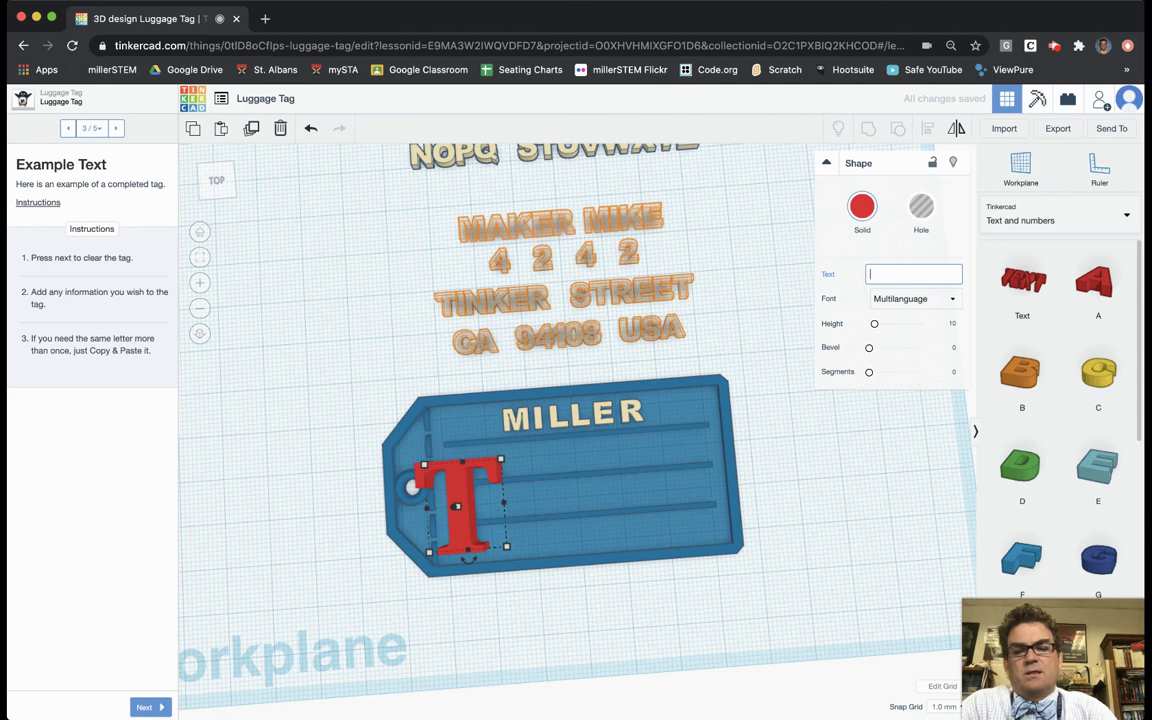
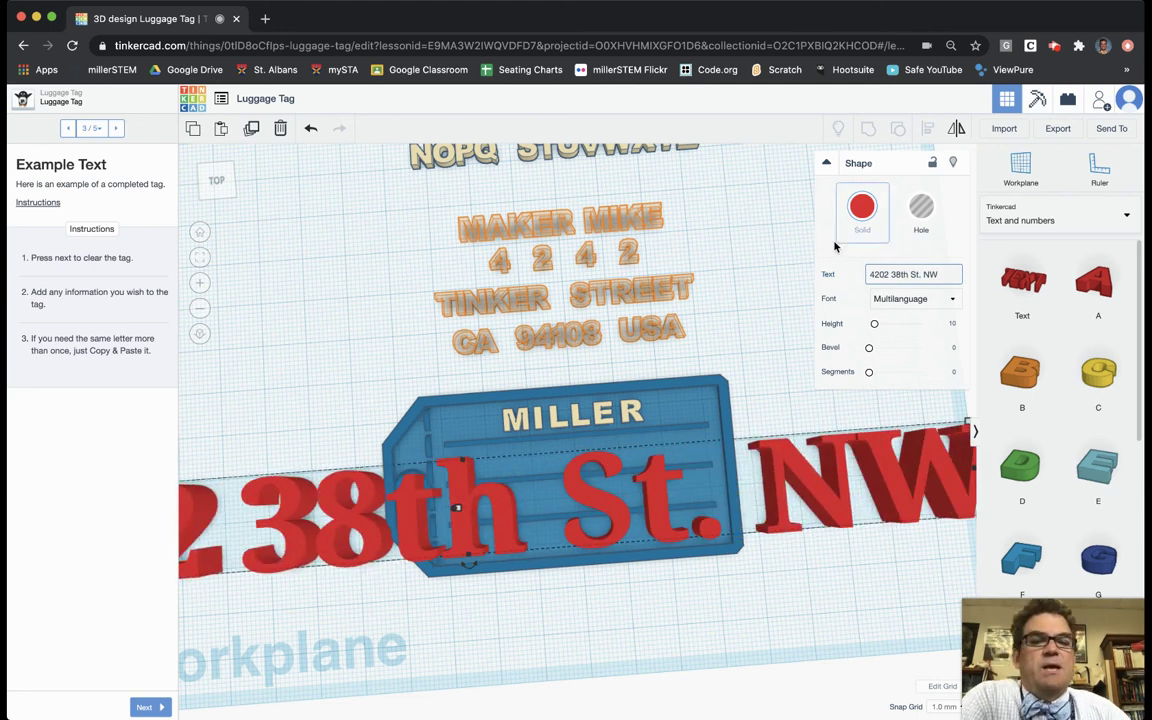
pyautogui.scroll(-5, 620, 558)
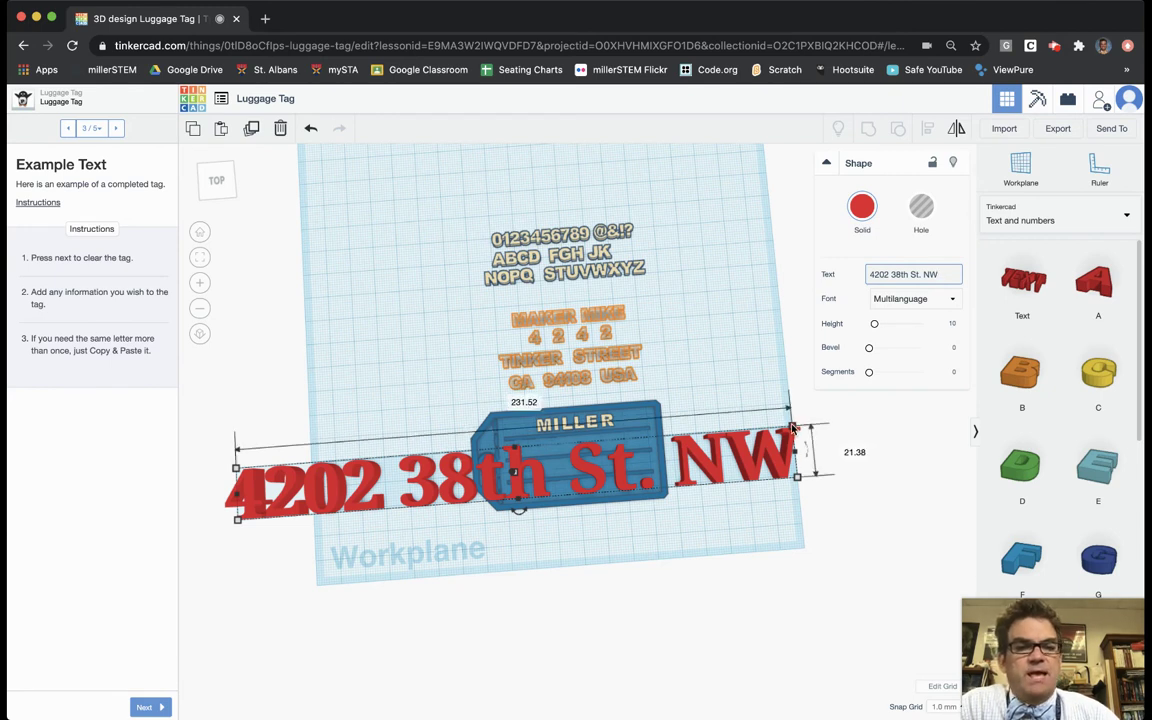
# Step: Scale the address text down to about 71.40 × 6.59 so it fits below MILLER
pyautogui.moveTo(791, 428); pyautogui.dragTo(737, 424)
pyautogui.click(310, 129)
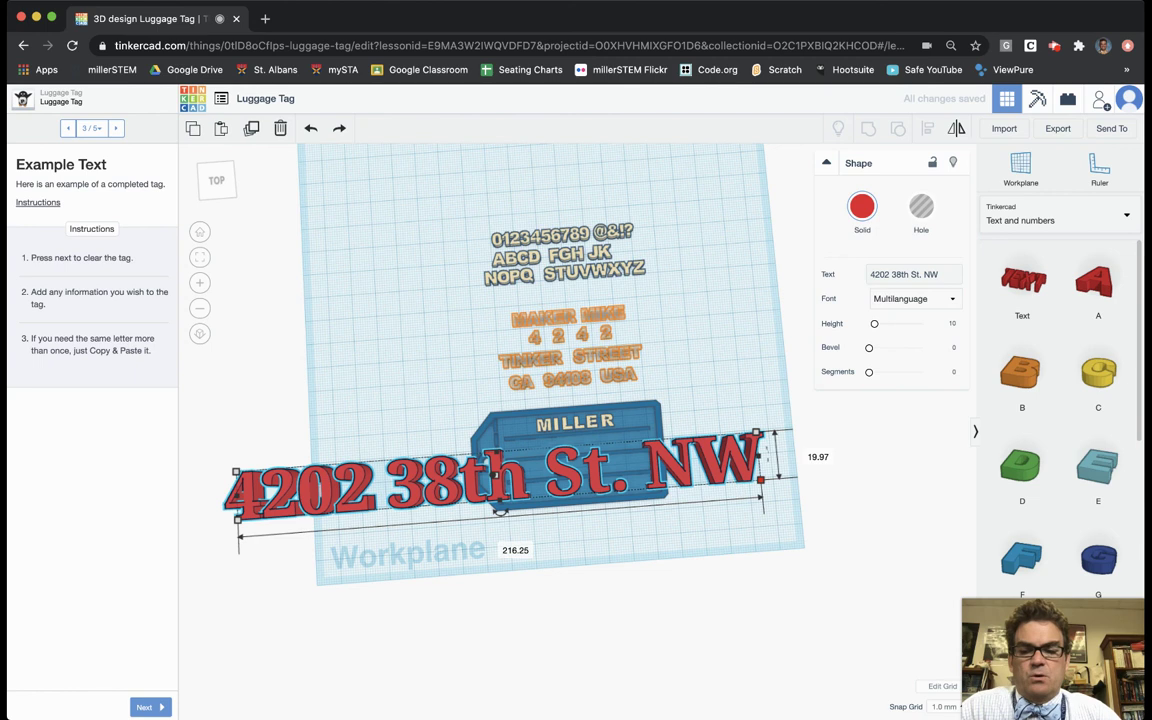
pyautogui.moveTo(758, 434); pyautogui.dragTo(636, 447)
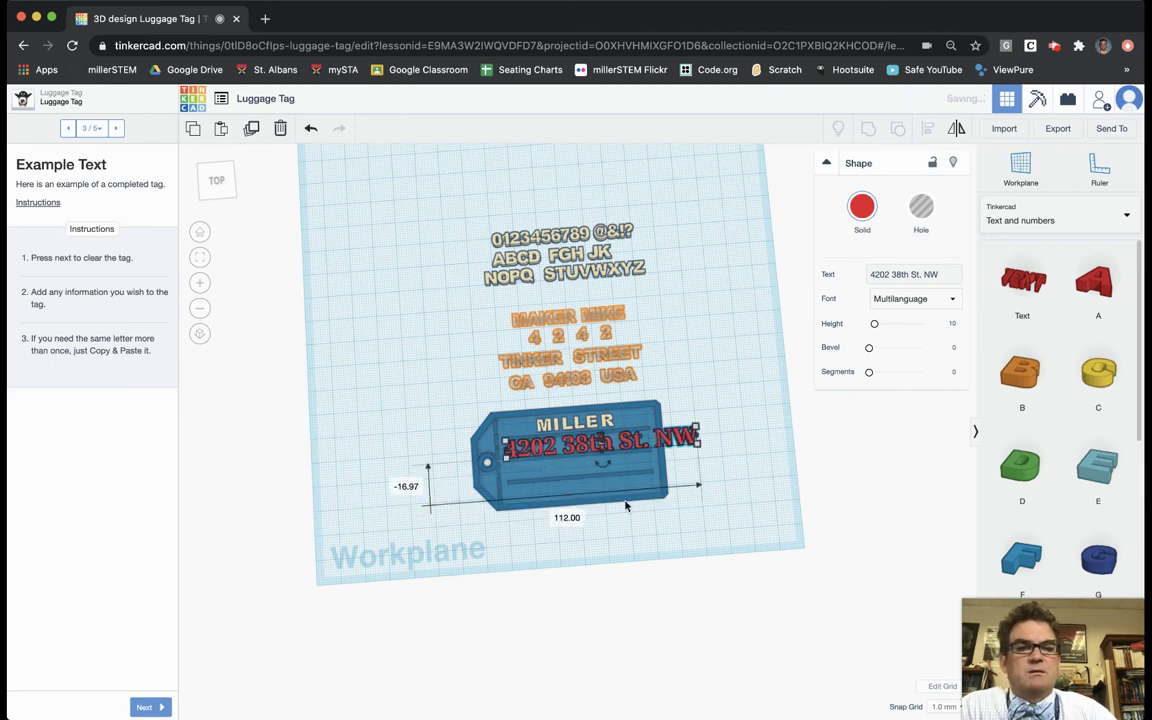
pyautogui.scroll(5, 561, 449)
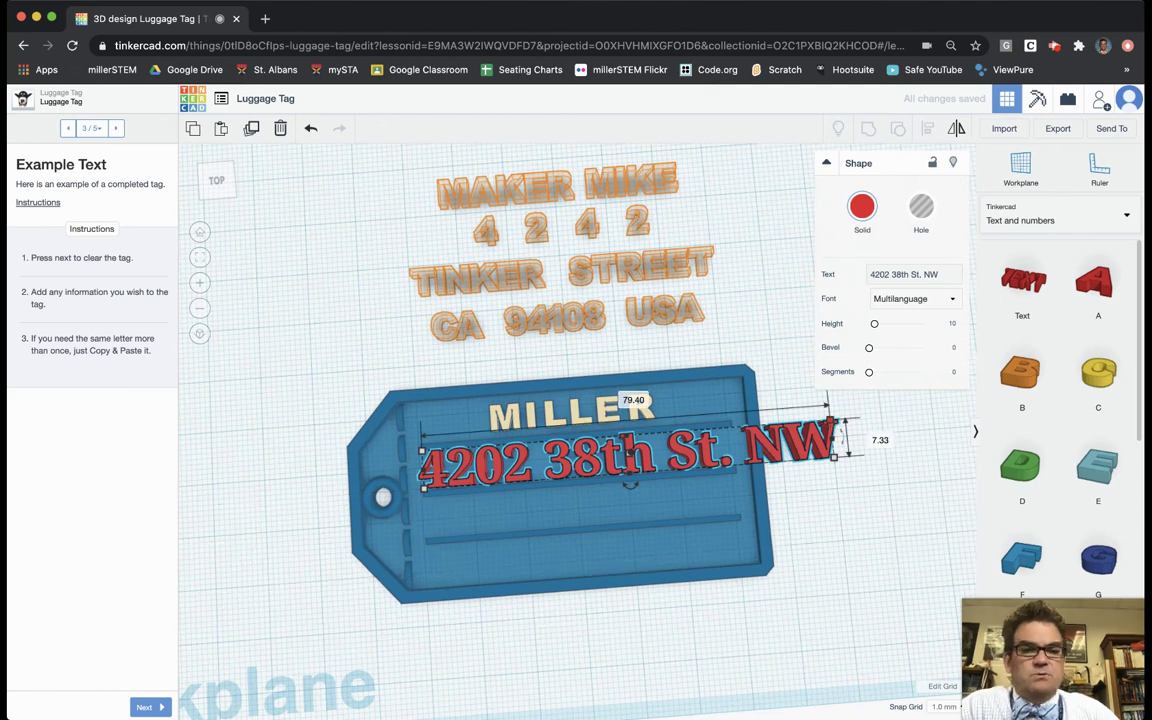
pyautogui.moveTo(834, 423); pyautogui.dragTo(792, 442)
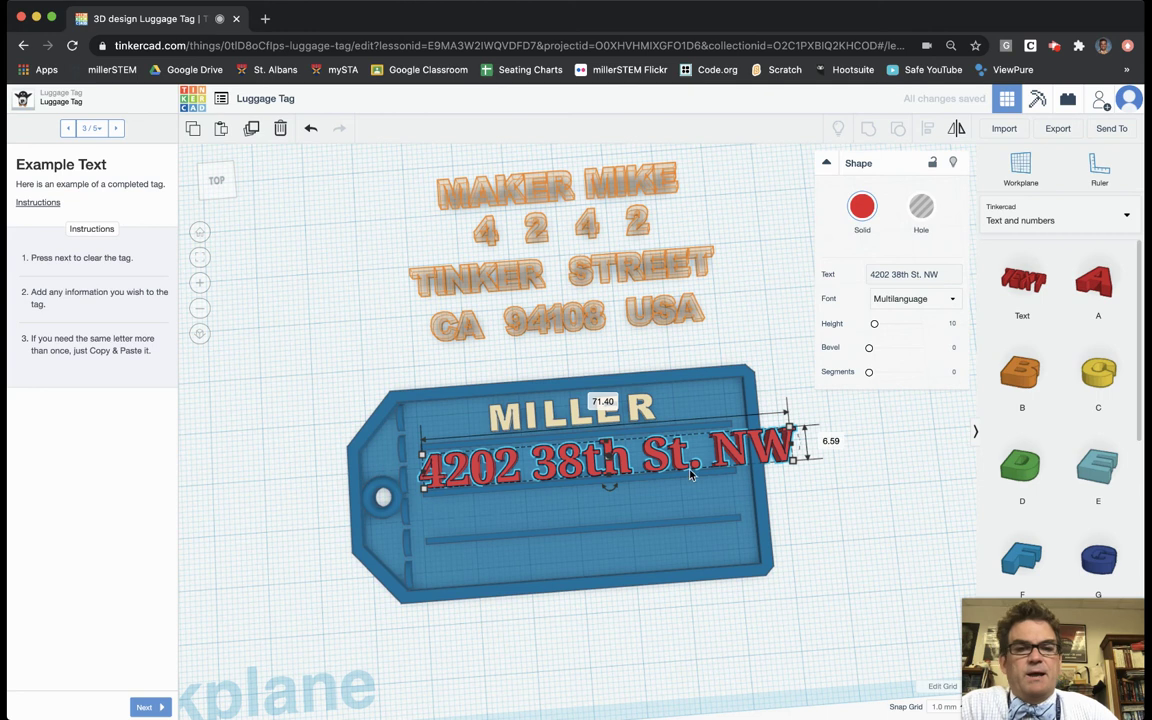
# Step: Stretch the tag body to 105 wide and shift the address text right inside it
pyautogui.click(763, 492)
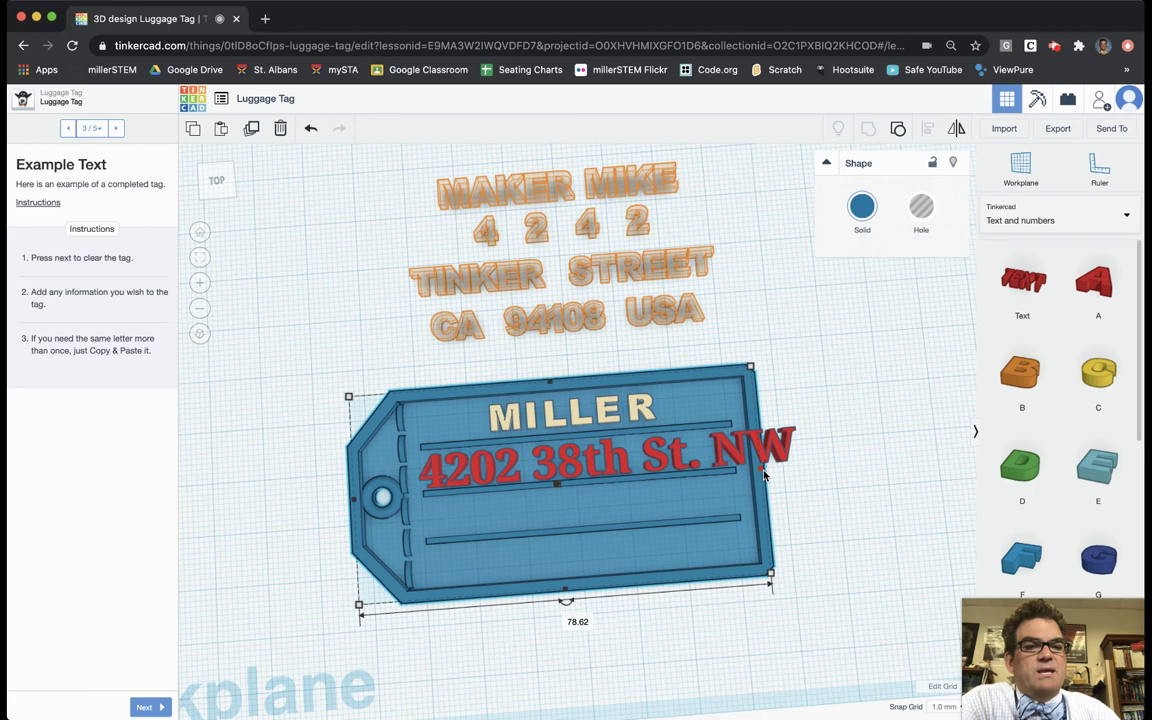
pyautogui.moveTo(763, 476); pyautogui.dragTo(918, 471)
pyautogui.moveTo(657, 462); pyautogui.dragTo(707, 460)
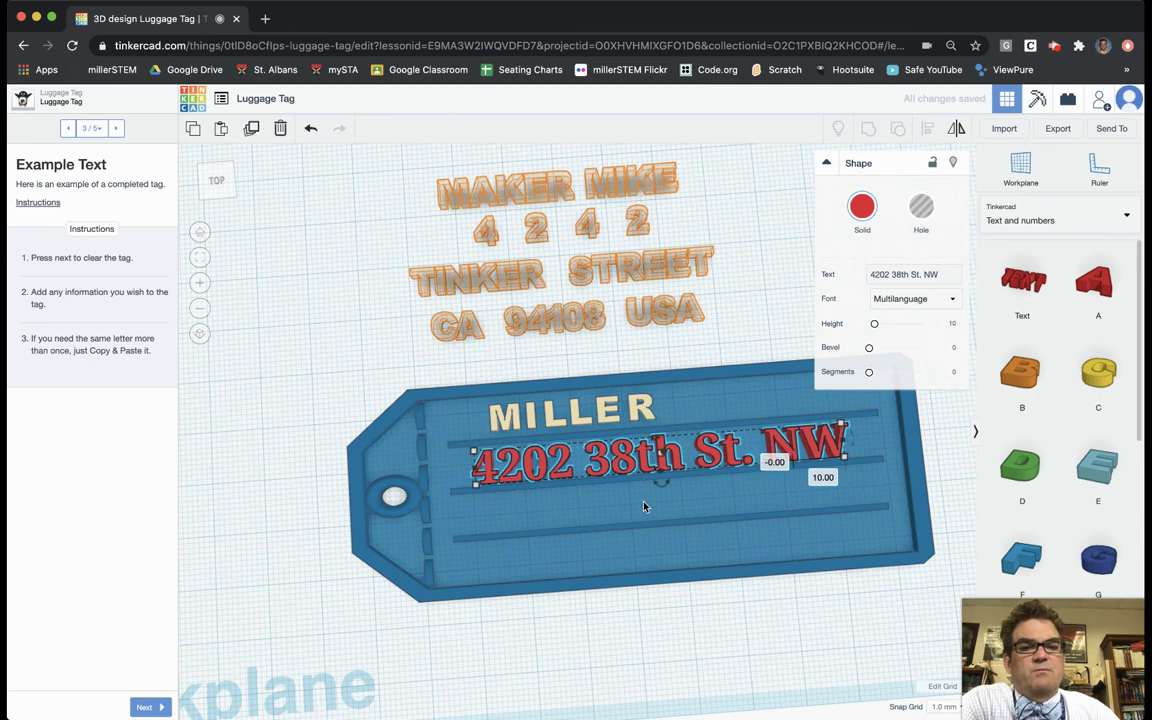
pyautogui.click(628, 506)
pyautogui.moveTo(792, 532); pyautogui.dragTo(483, 509, button='right')
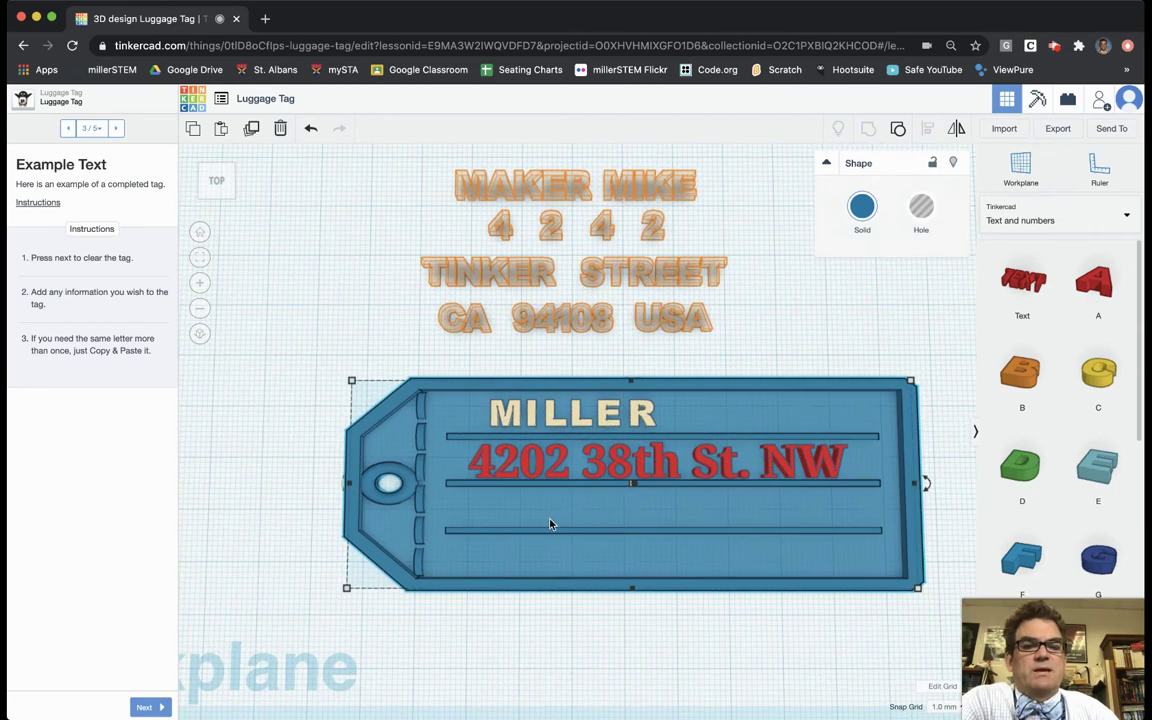
pyautogui.scroll(-5, 549, 523)
pyautogui.scroll(3, 565, 516)
pyautogui.scroll(3, 546, 483)
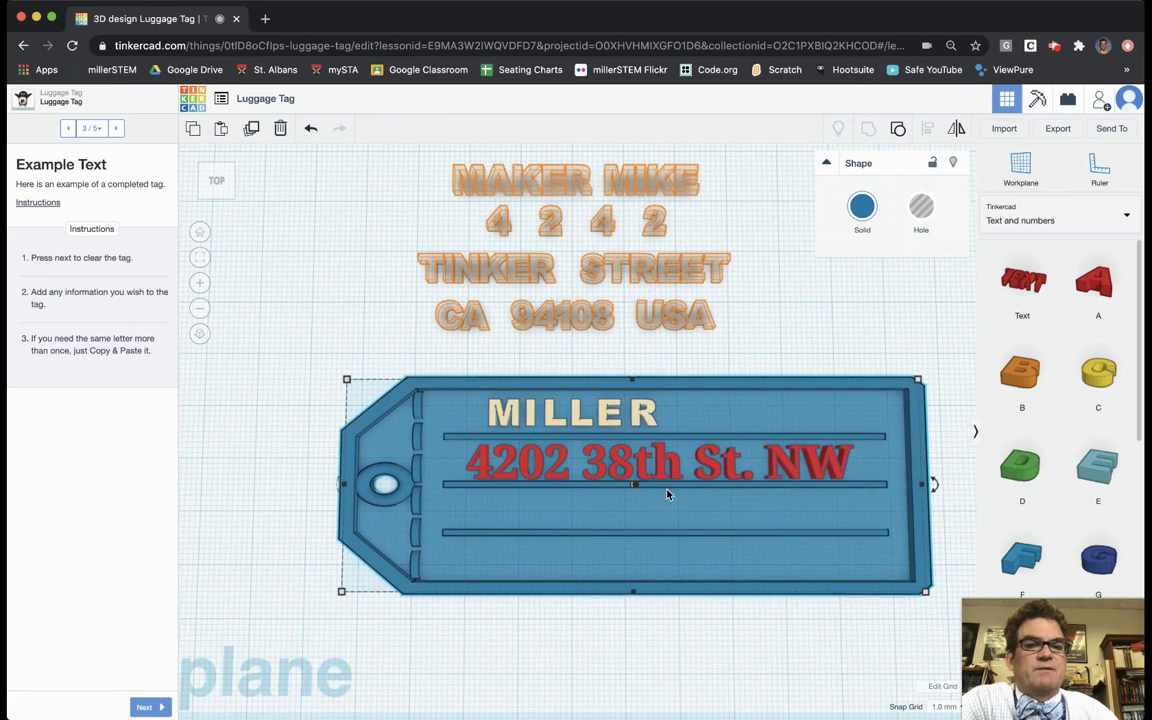
# Step: Delete the R, E and final L of MILLER from the tag
pyautogui.click(645, 413)
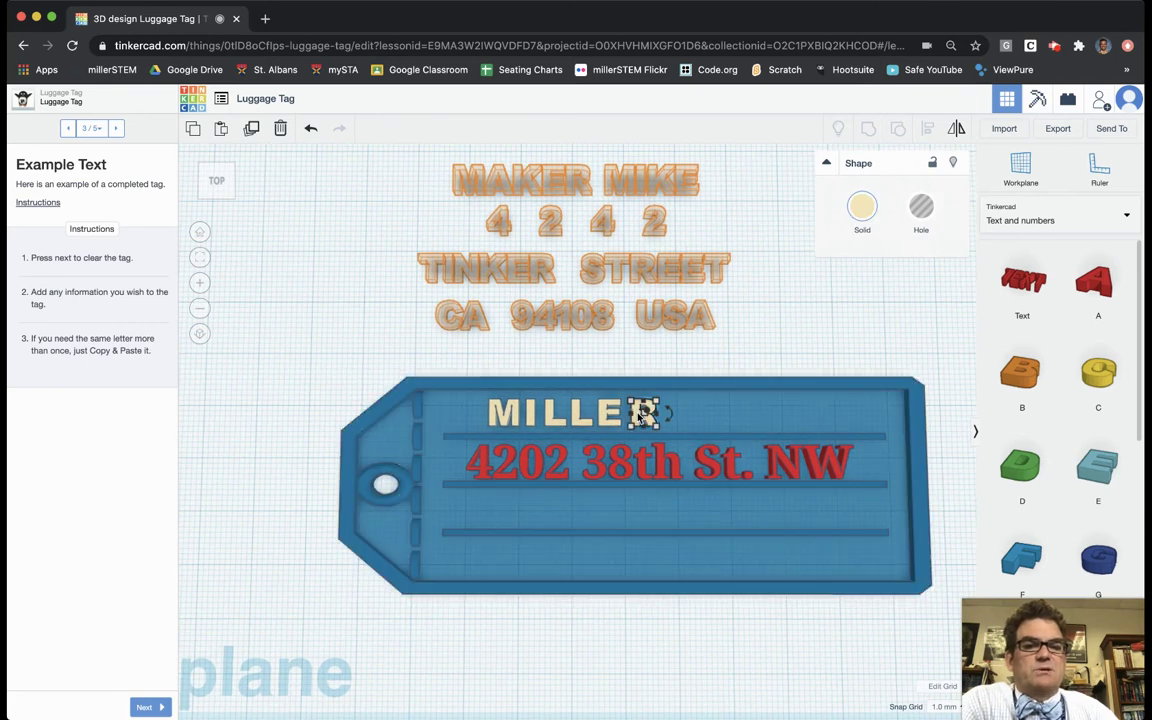
pyautogui.press('Delete')
pyautogui.click(606, 413)
pyautogui.press('Delete')
pyautogui.scroll(-3, 590, 416)
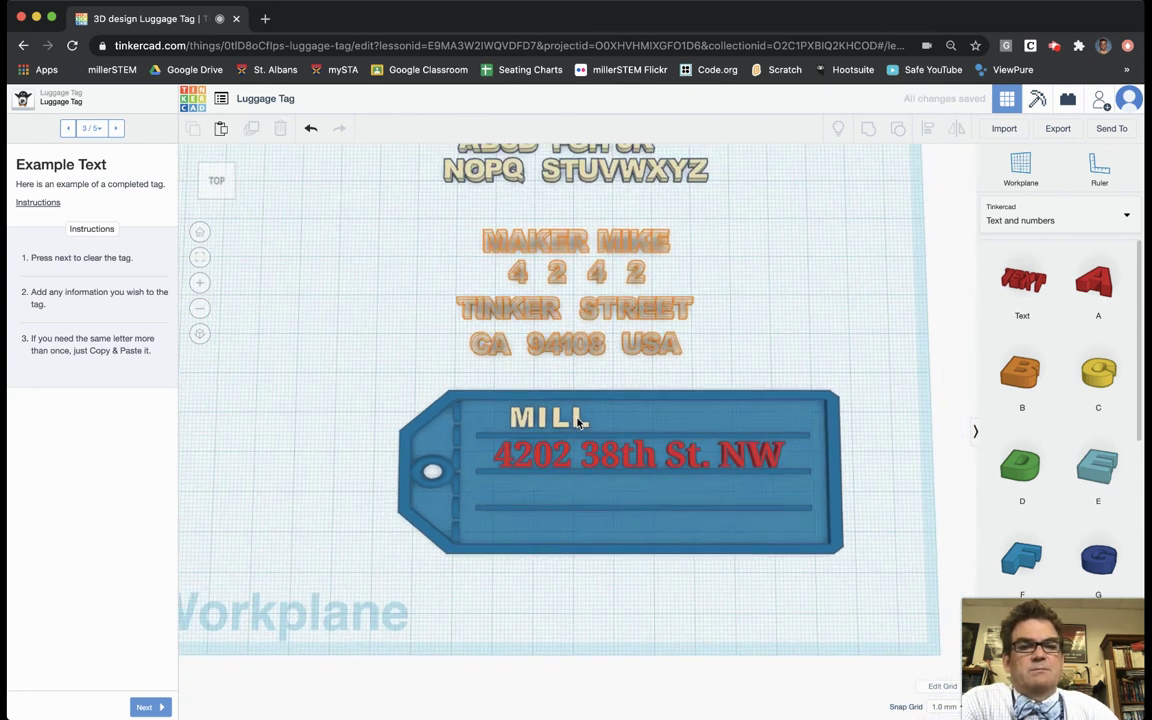
pyautogui.scroll(-2, 578, 420)
pyautogui.click(578, 418)
pyautogui.press('Delete')
# Step: Delete the remaining L, I and M, then pick up a new Text shape
pyautogui.scroll(3, 548, 435)
pyautogui.scroll(5, 548, 435)
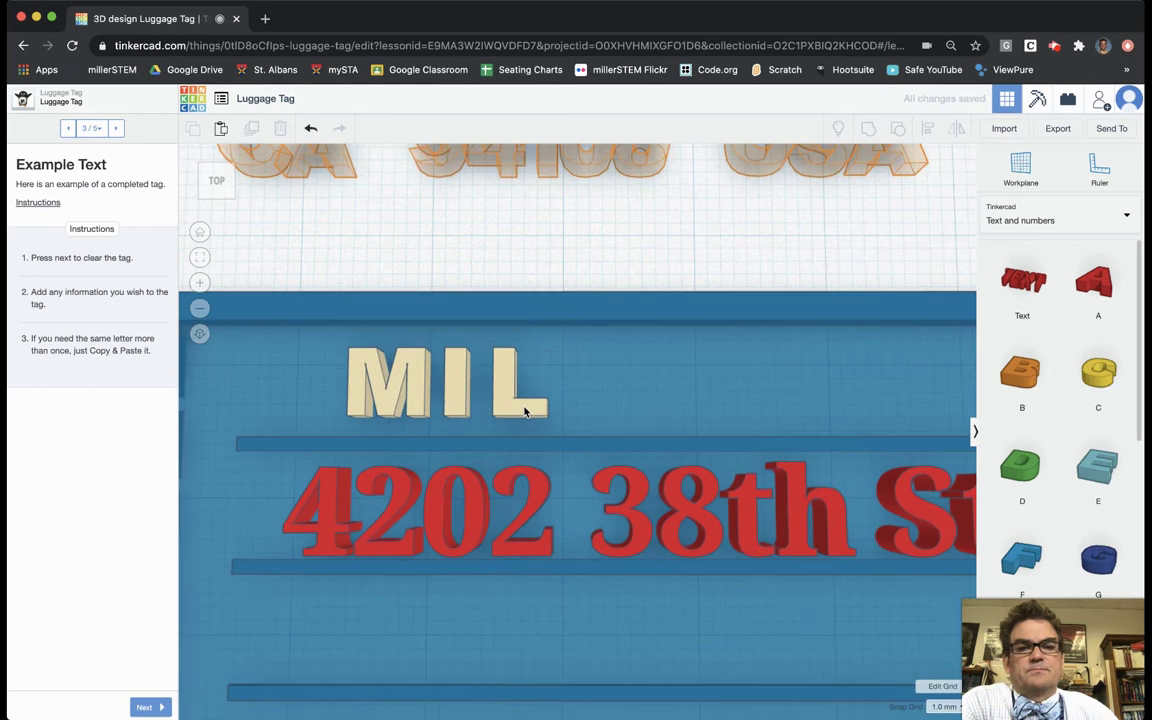
pyautogui.click(522, 413)
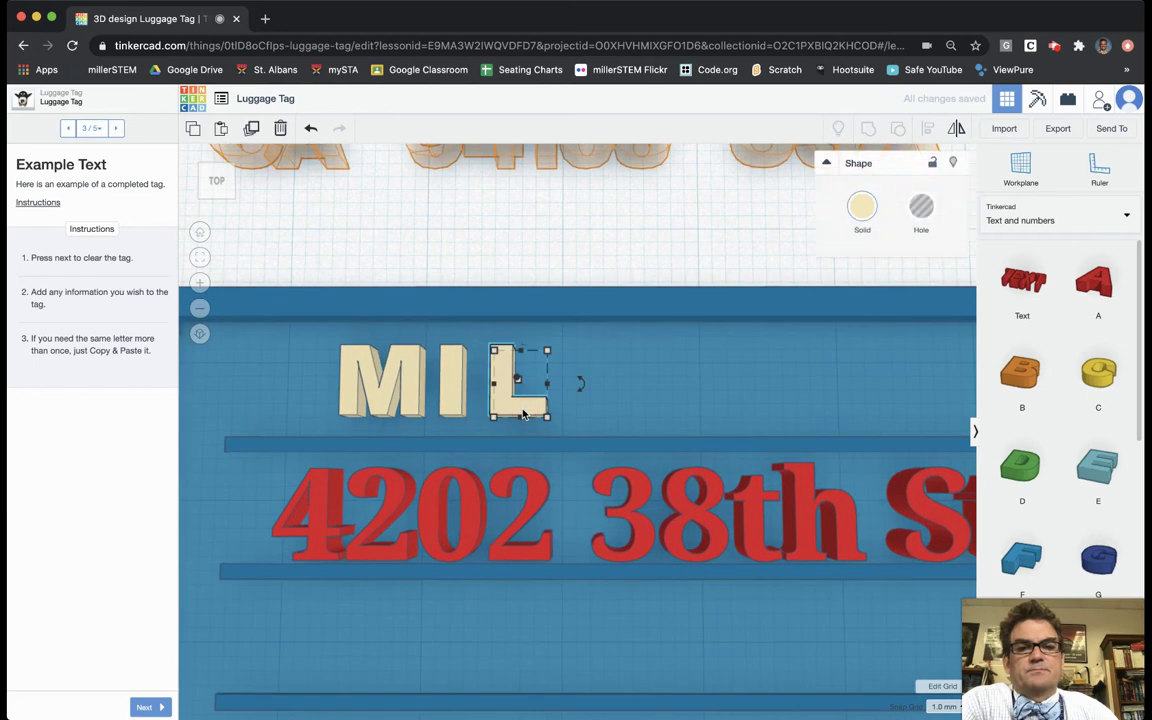
pyautogui.press('Delete')
pyautogui.click(450, 386)
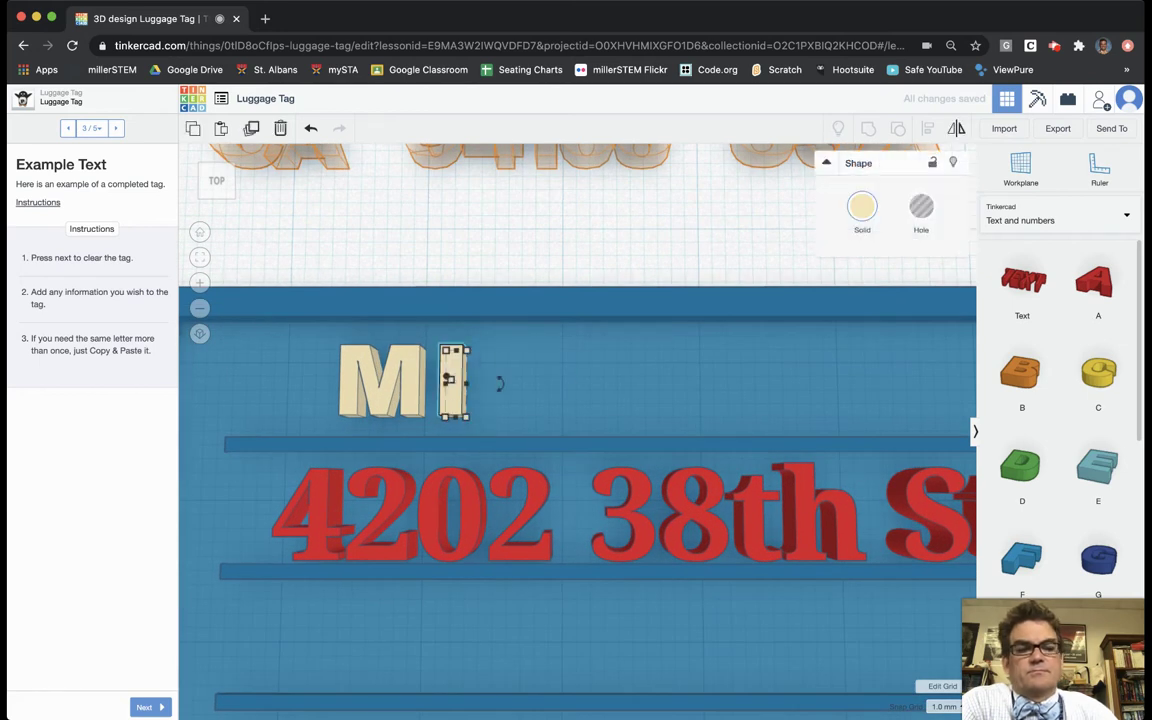
pyautogui.press('Delete')
pyautogui.click(410, 385)
pyautogui.press('Delete')
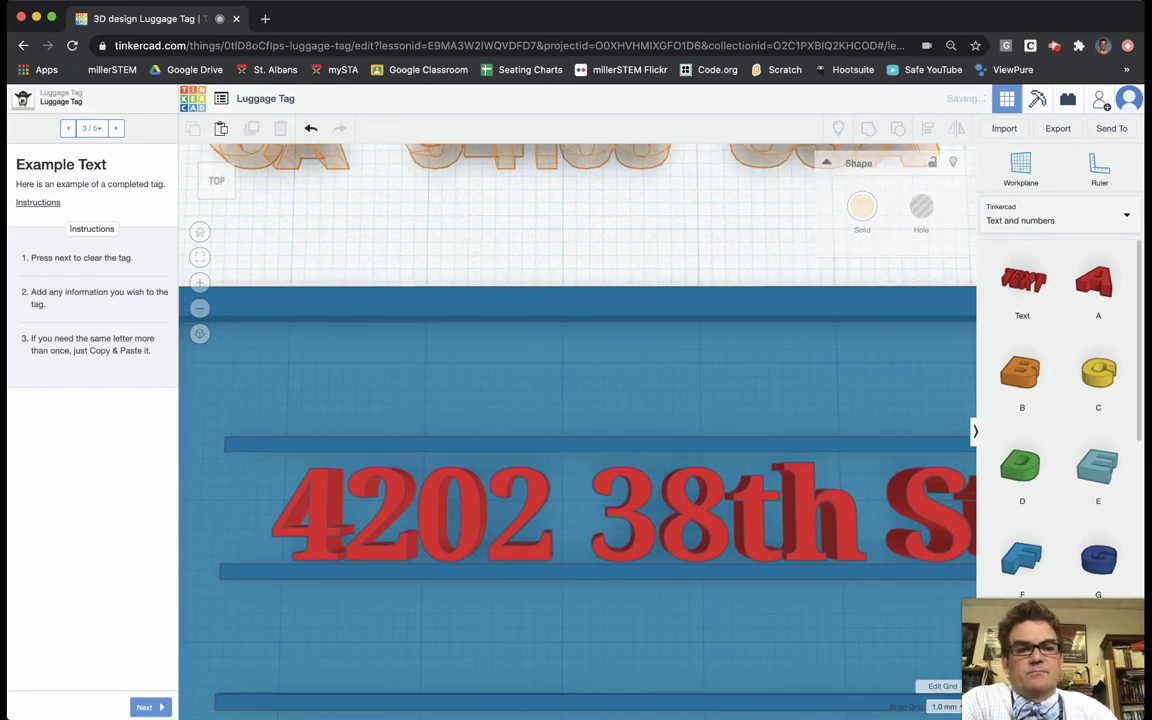
pyautogui.click(1030, 285)
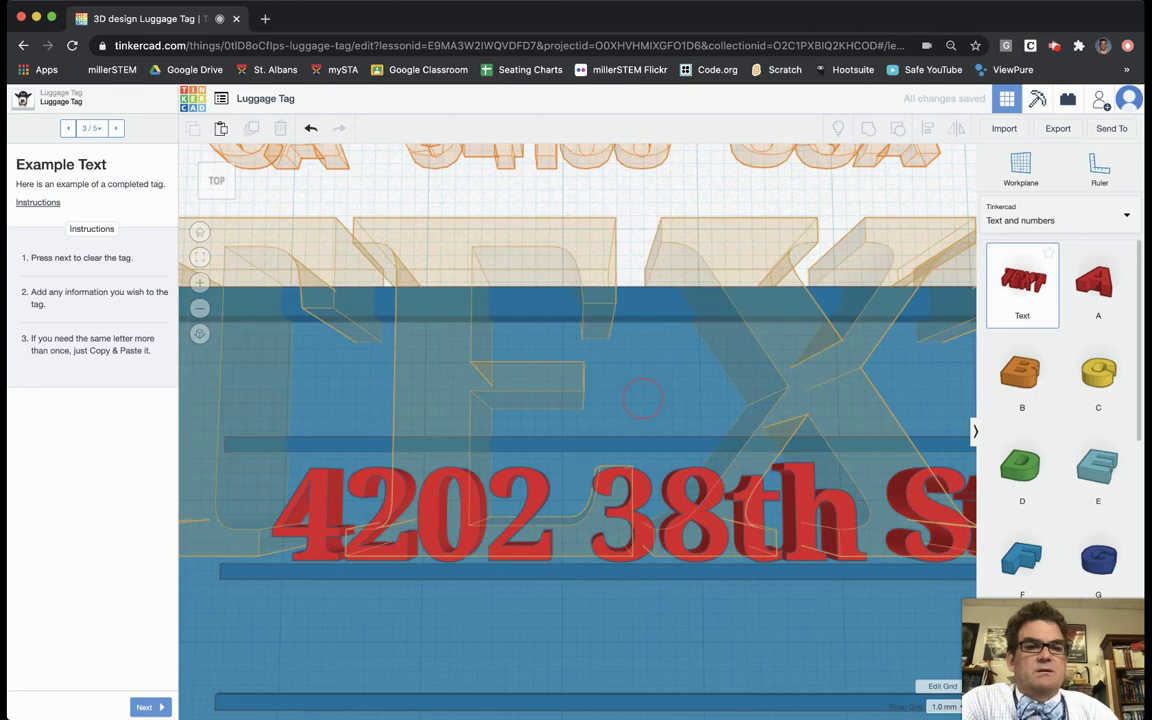
# Step: Discard the placed text shape and duplicate the street address text onto the name line
pyautogui.click(615, 395)
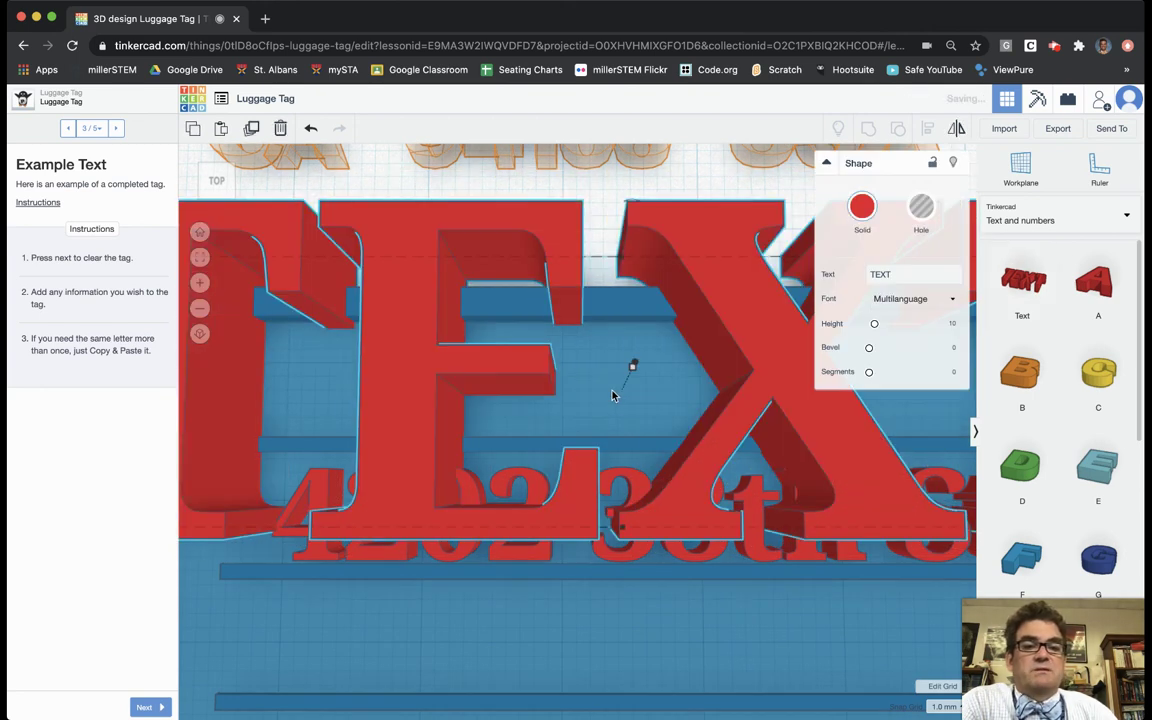
pyautogui.press('Delete')
pyautogui.click(691, 514)
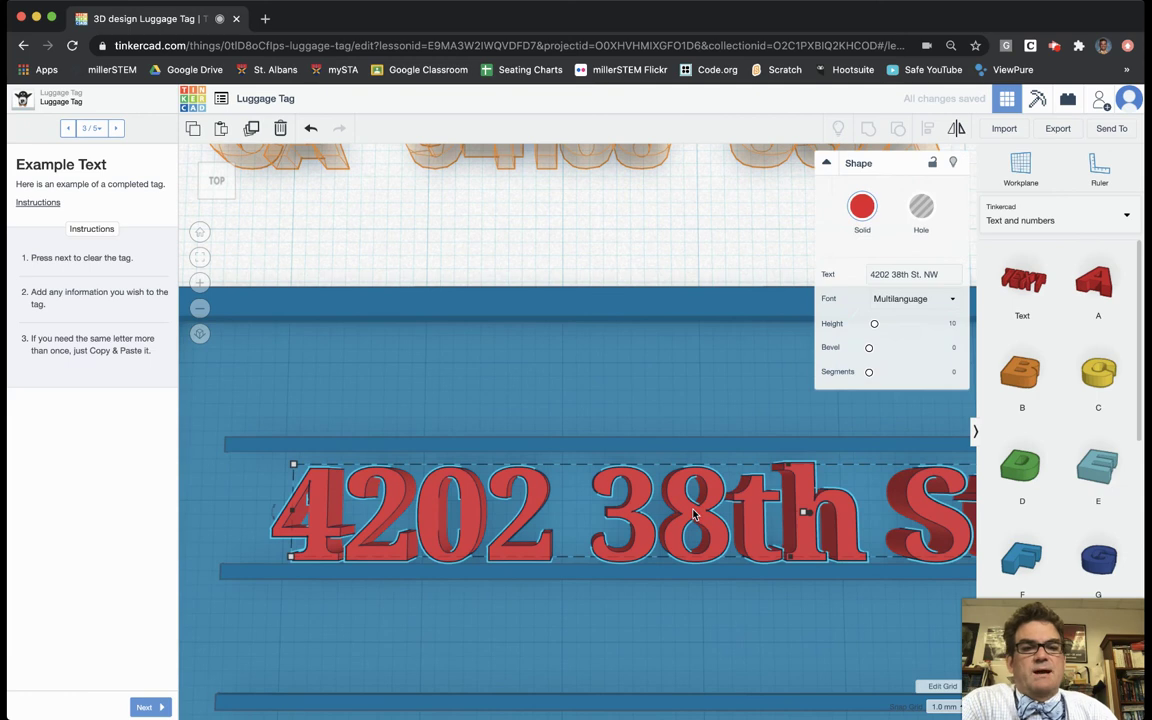
pyautogui.hotkey('ctrl', 'c')
pyautogui.hotkey('ctrl', 'v')
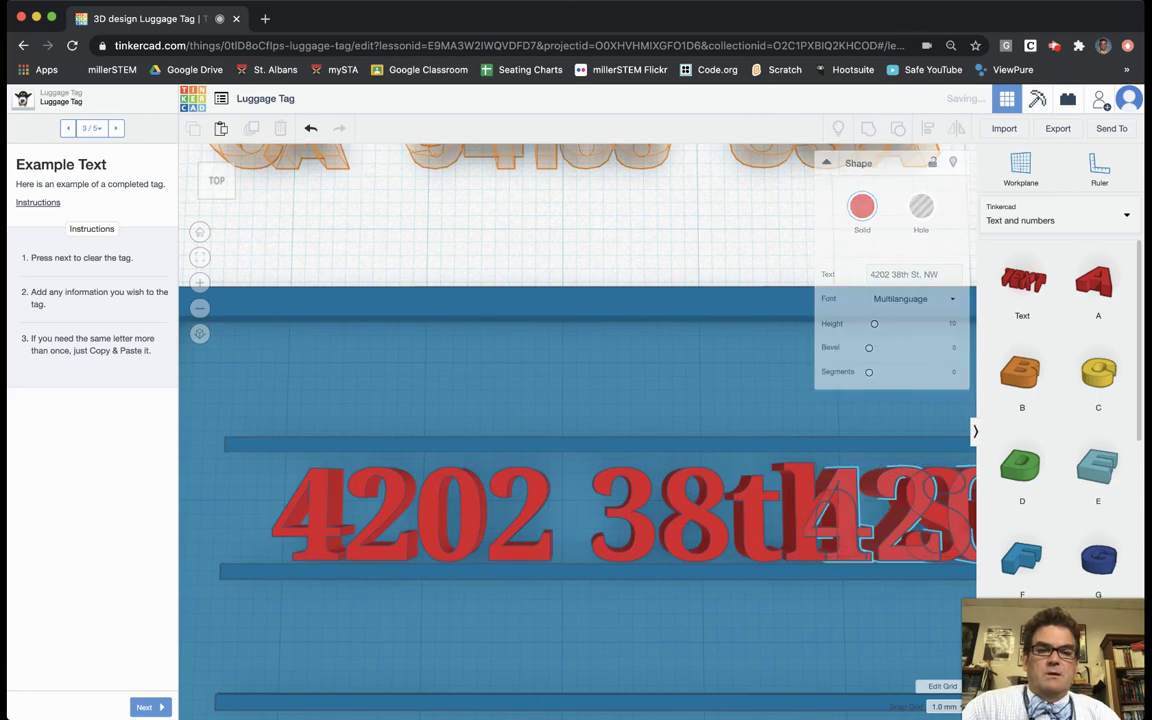
pyautogui.moveTo(802, 507); pyautogui.dragTo(249, 383)
# Step: Replace the duplicate's wording with MILLER and commit it
pyautogui.moveTo(941, 273); pyautogui.dragTo(872, 272)
pyautogui.click(864, 276)
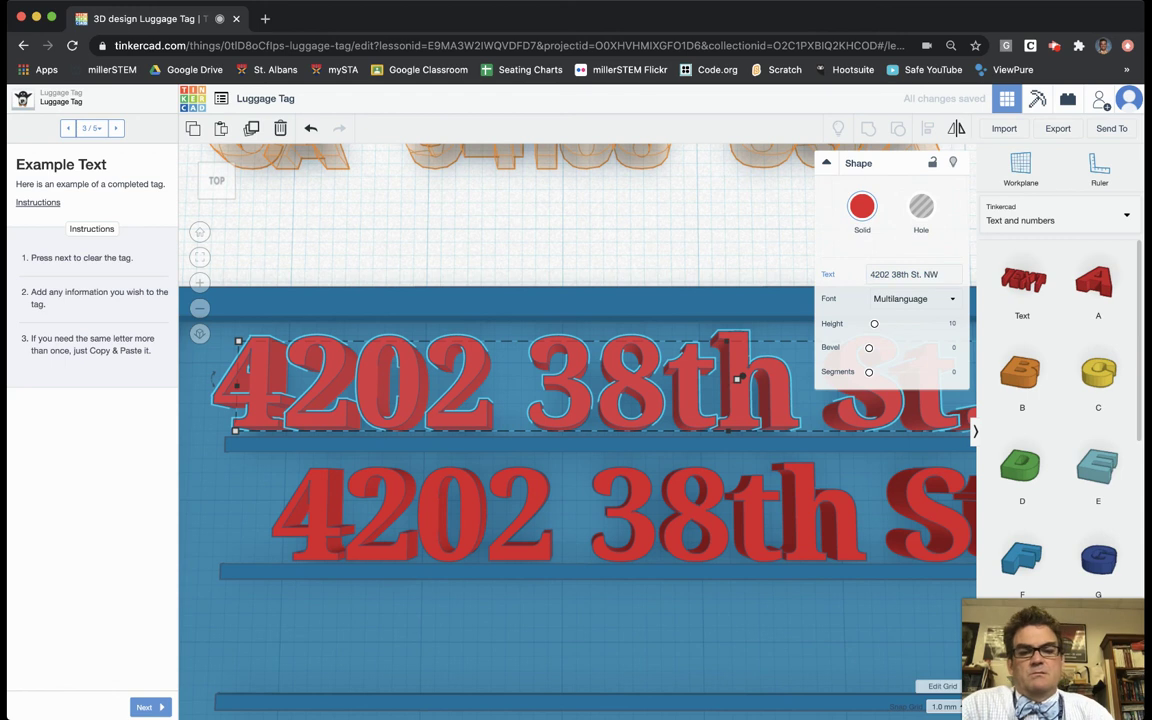
pyautogui.click(946, 272)
pyautogui.press('BackSpace')
pyautogui.press('BackSpace')
pyautogui.press('BackSpace')
pyautogui.press('BackSpace')
pyautogui.press('BackSpace')
pyautogui.press('BackSpace')
pyautogui.press('BackSpace')
pyautogui.press('BackSpace')
pyautogui.press('BackSpace')
pyautogui.press('BackSpace')
pyautogui.press('BackSpace')
pyautogui.press('BackSpace')
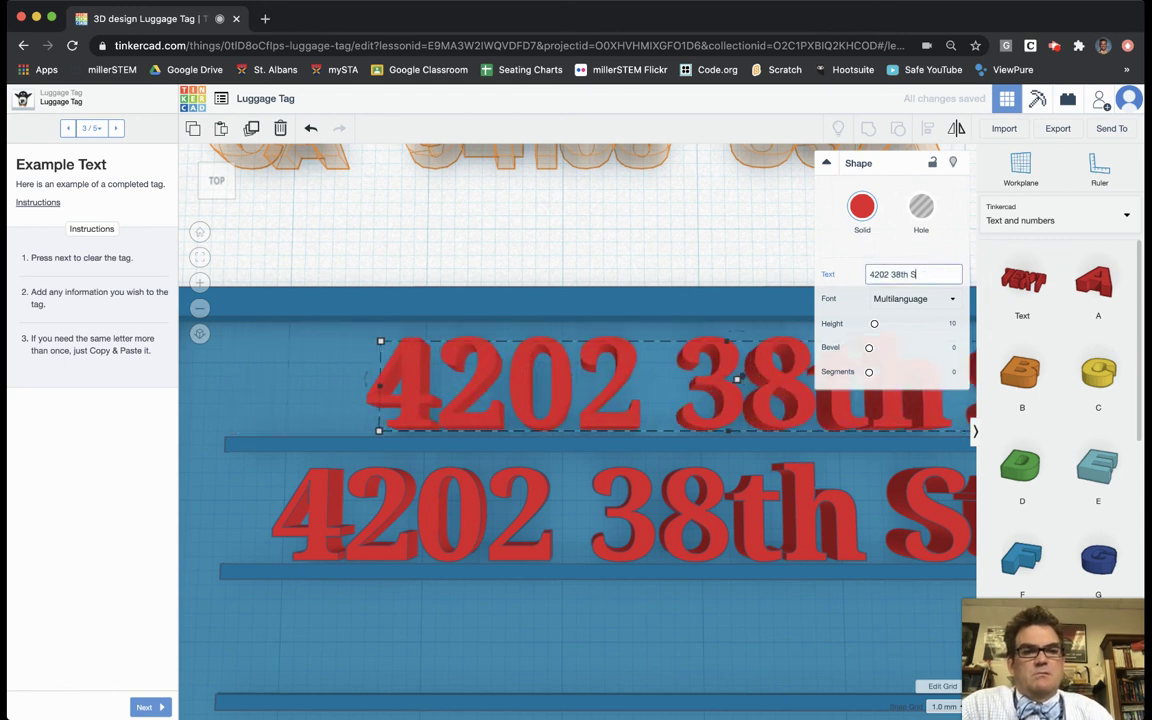
pyautogui.press('BackSpace')
pyautogui.press('BackSpace')
pyautogui.press('BackSpace')
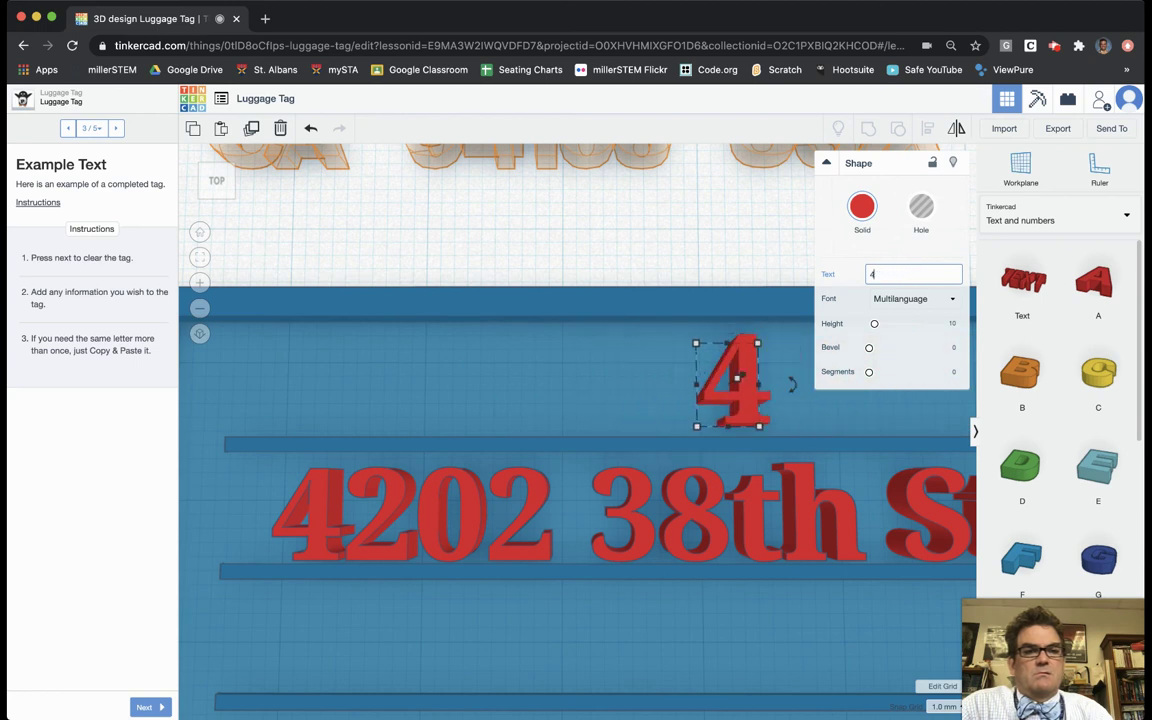
pyautogui.write('MILLER')
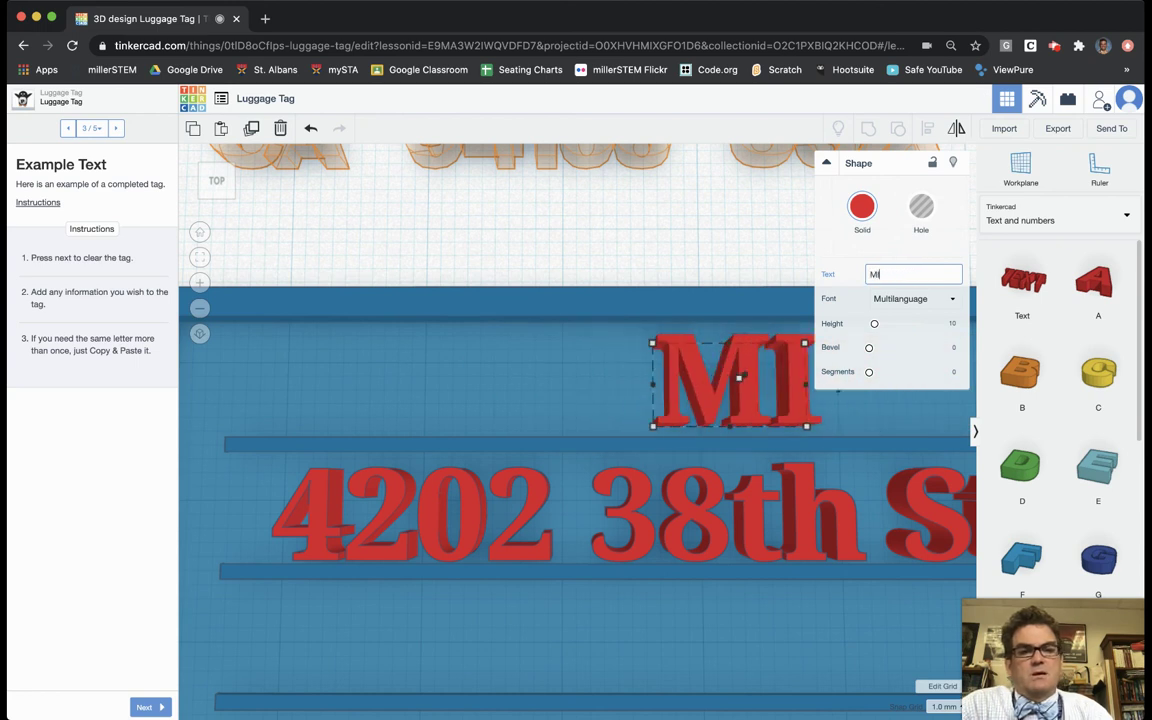
pyautogui.click(719, 247)
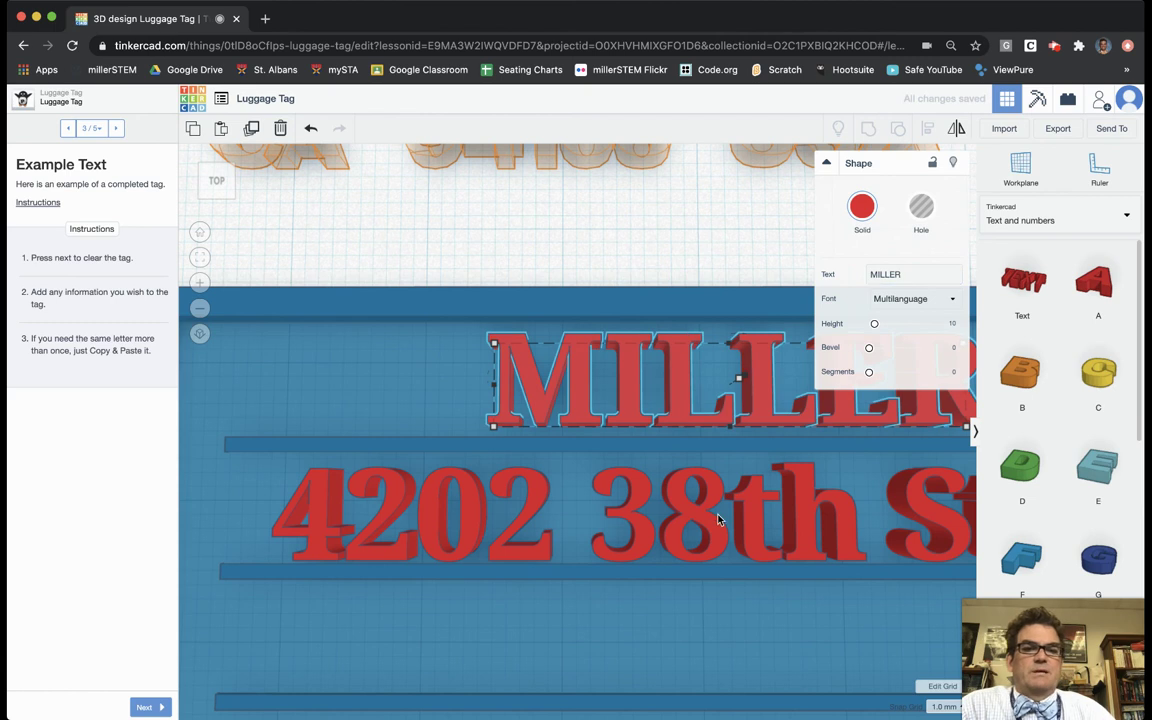
pyautogui.scroll(-8, 718, 518)
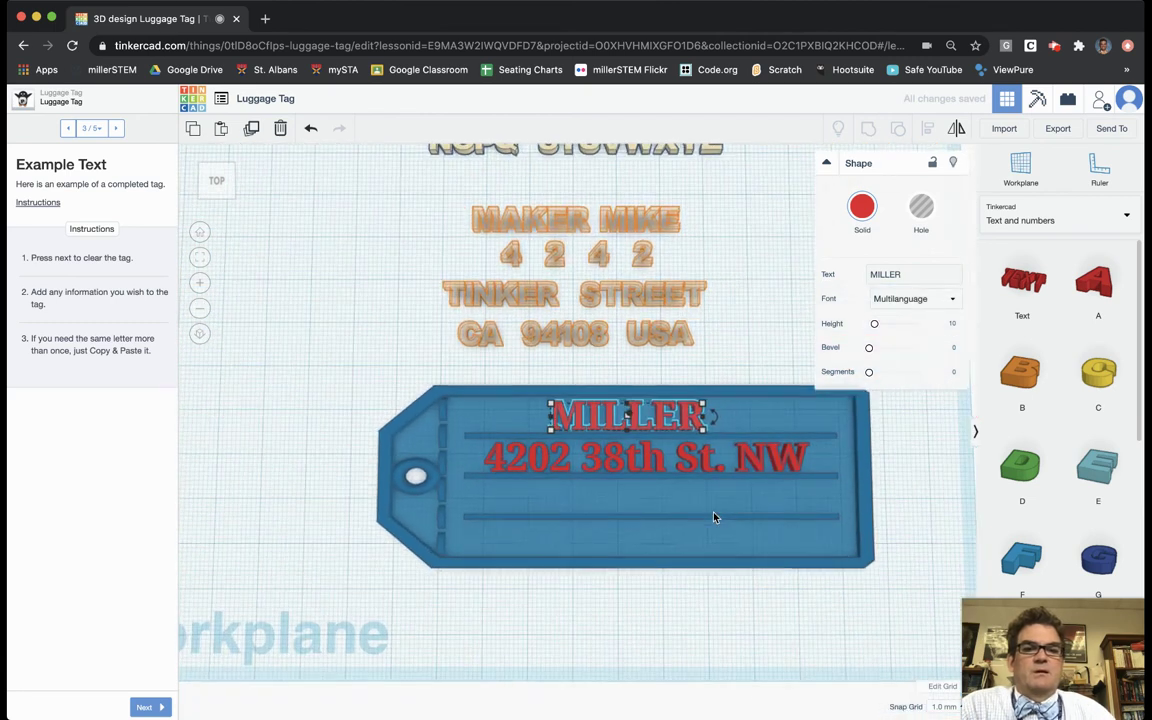
pyautogui.scroll(3, 572, 429)
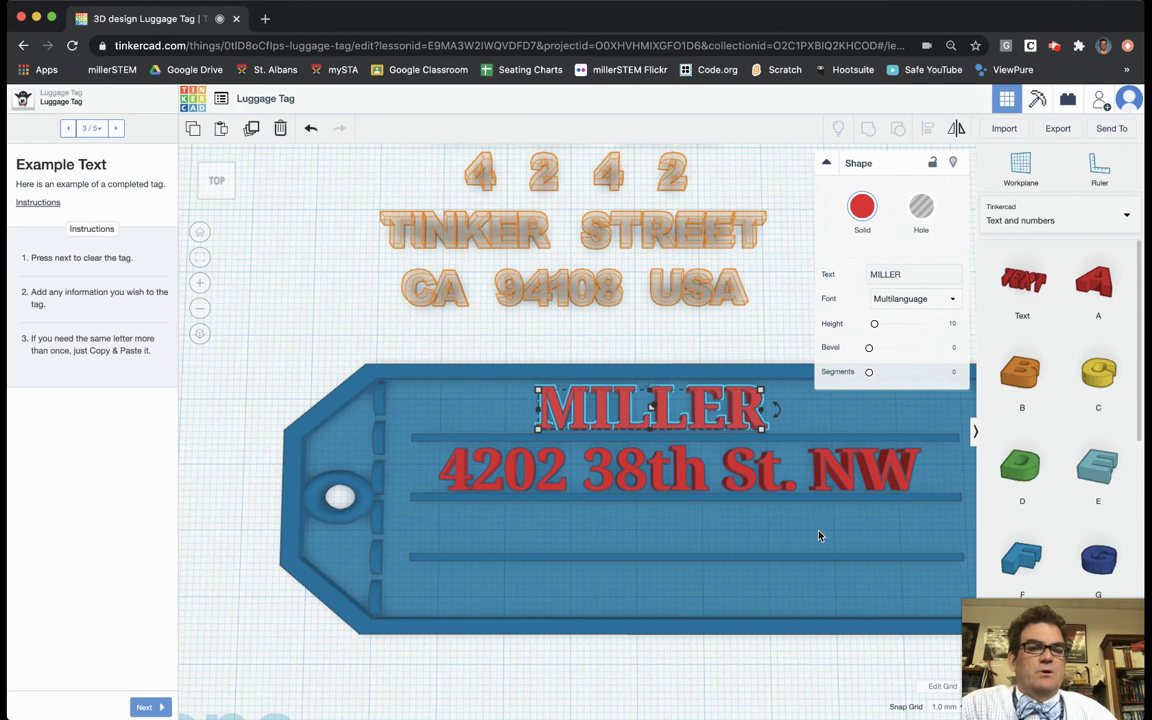
pyautogui.click(730, 477)
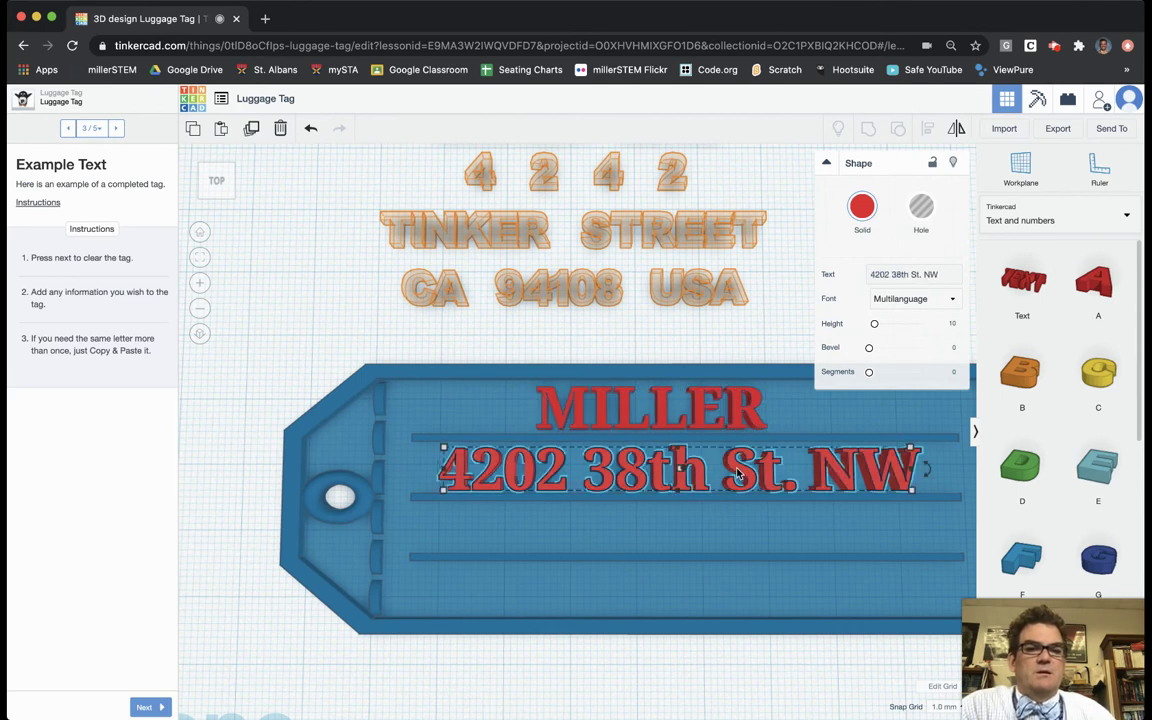
pyautogui.hotkey('ctrl', 'c')
pyautogui.hotkey('ctrl', 'v')
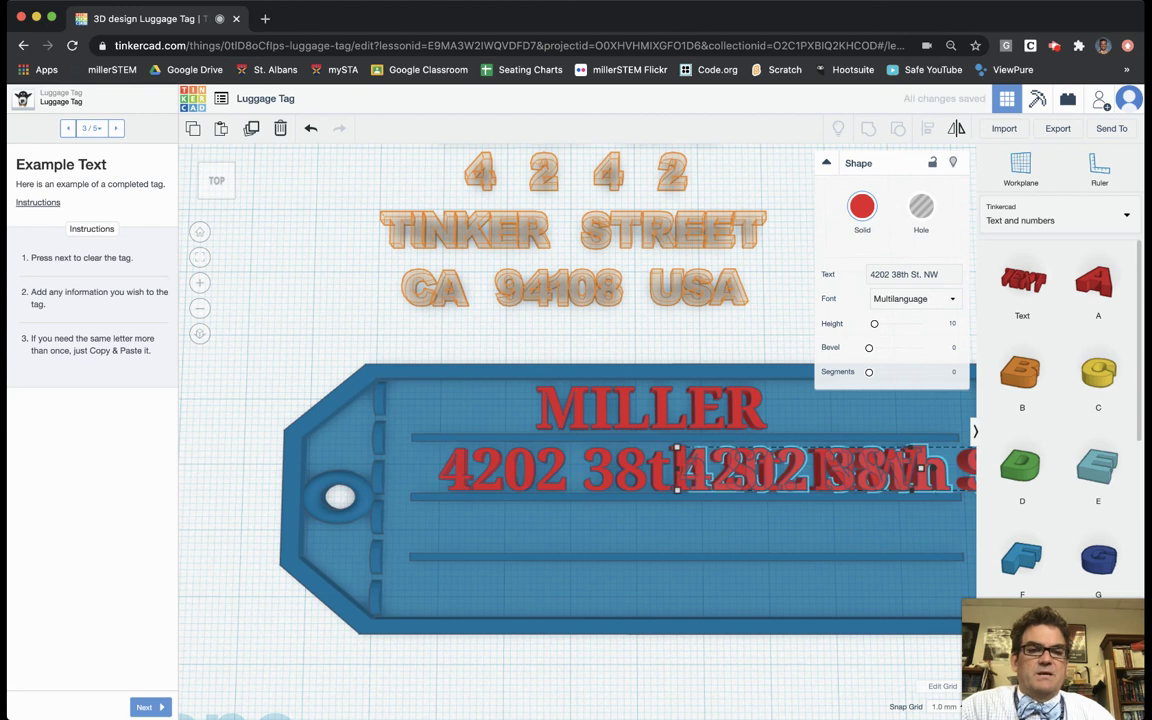
pyautogui.moveTo(760, 470); pyautogui.dragTo(629, 530)
pyautogui.moveTo(787, 530); pyautogui.dragTo(666, 531)
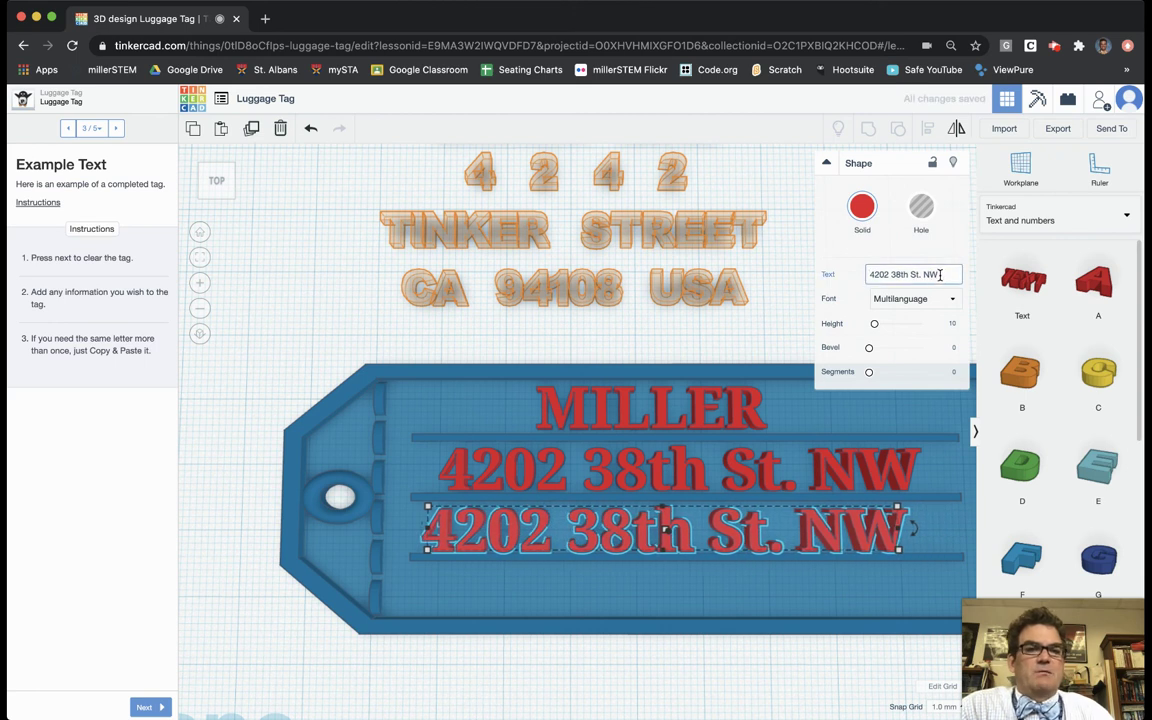
# Step: Replace the copy's text with Washington, DC 20016
pyautogui.moveTo(941, 275); pyautogui.dragTo(856, 266)
pyautogui.click(851, 272)
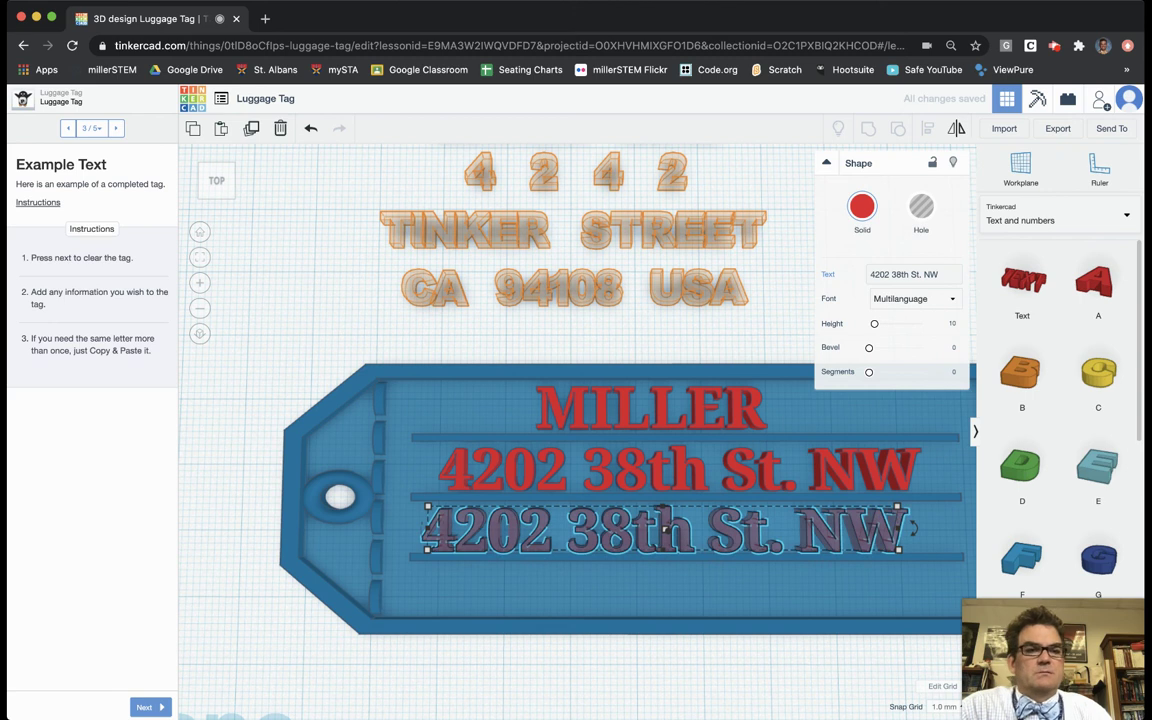
pyautogui.doubleClick(947, 274)
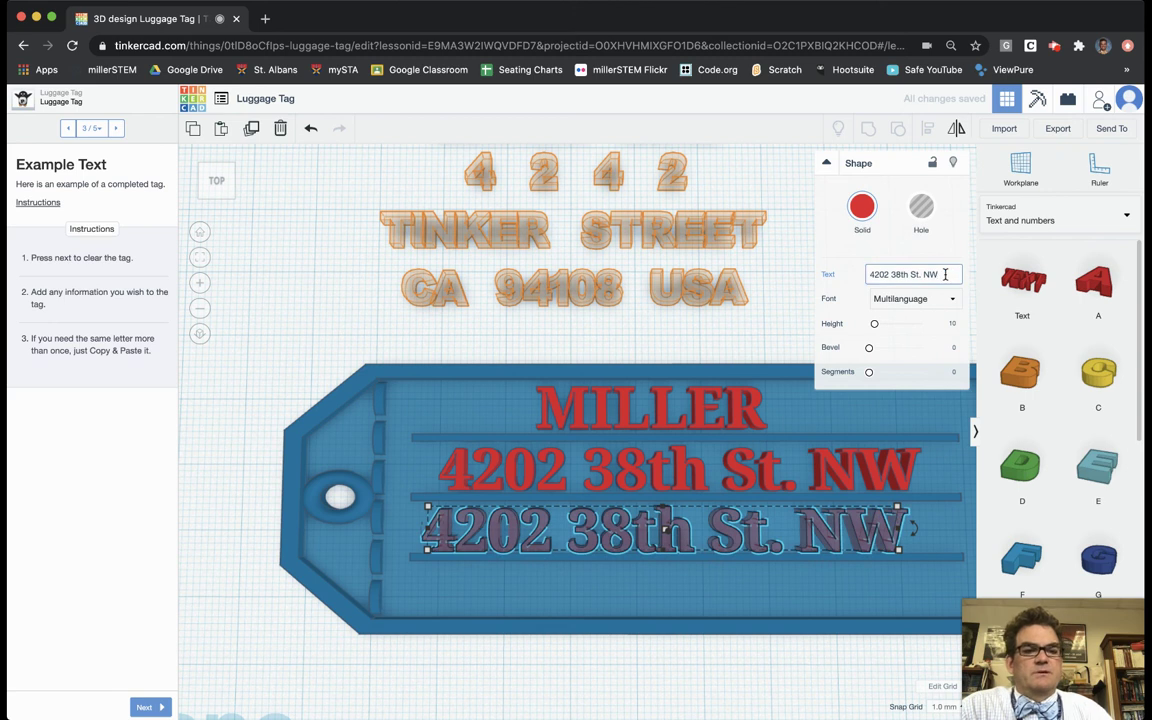
pyautogui.press('BackSpace')
pyautogui.press('BackSpace')
pyautogui.press('BackSpace')
pyautogui.press('BackSpace')
pyautogui.press('BackSpace')
pyautogui.press('BackSpace')
pyautogui.press('BackSpace')
pyautogui.press('BackSpace')
pyautogui.press('BackSpace')
pyautogui.press('BackSpace')
pyautogui.press('BackSpace')
pyautogui.press('BackSpace')
pyautogui.press('BackSpace')
pyautogui.press('BackSpace')
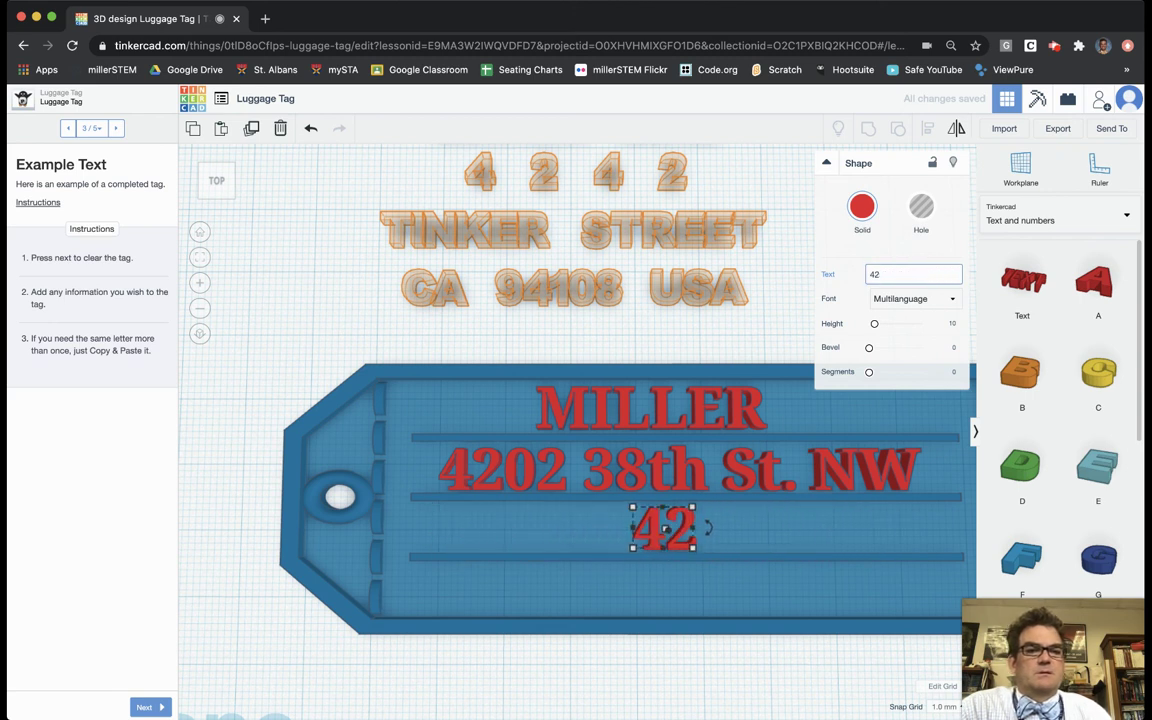
pyautogui.write('Washington')
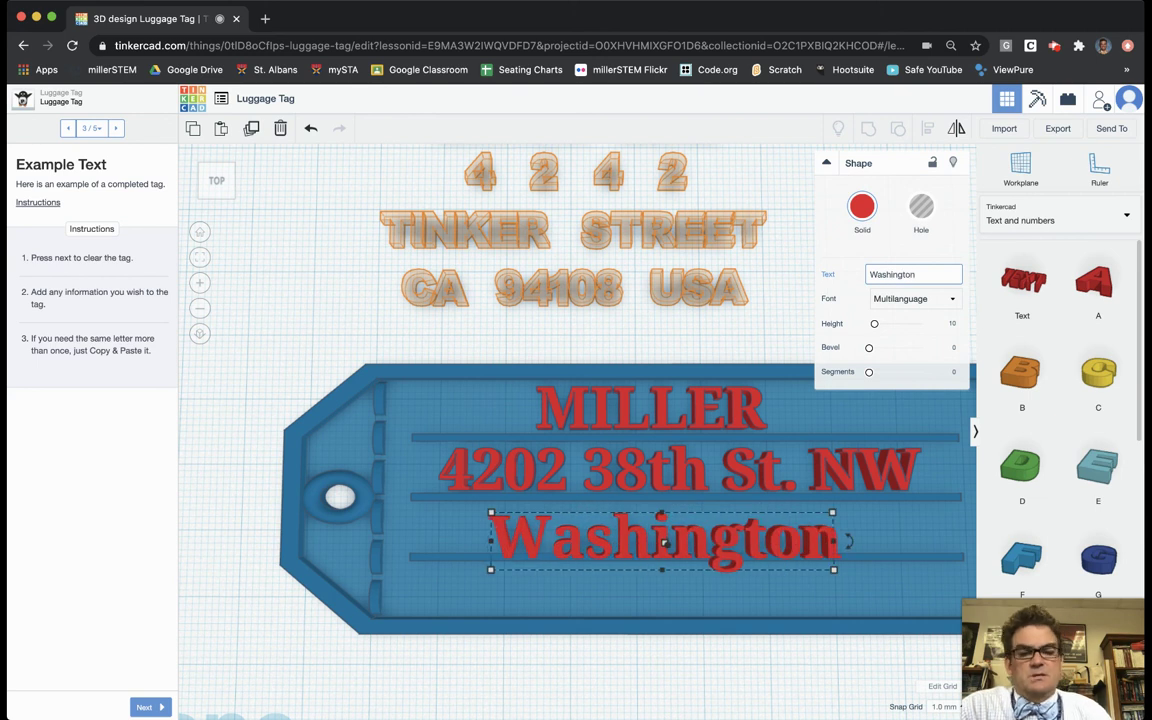
pyautogui.write(', DC')
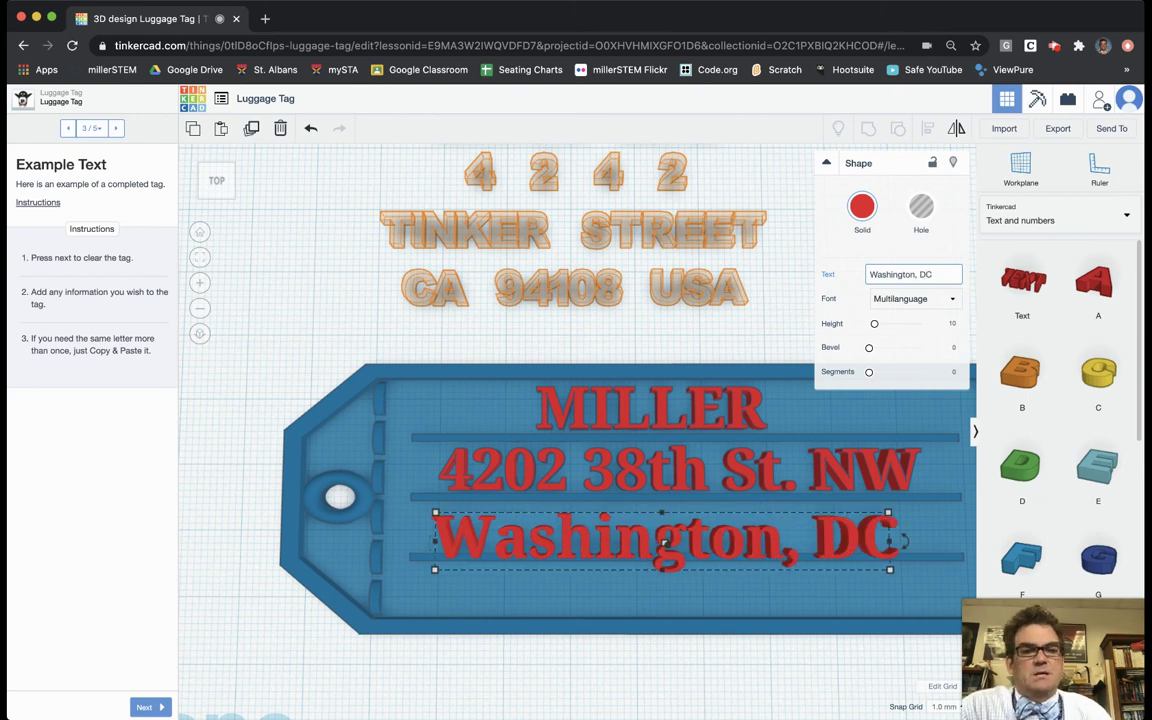
pyautogui.write(' 20016')
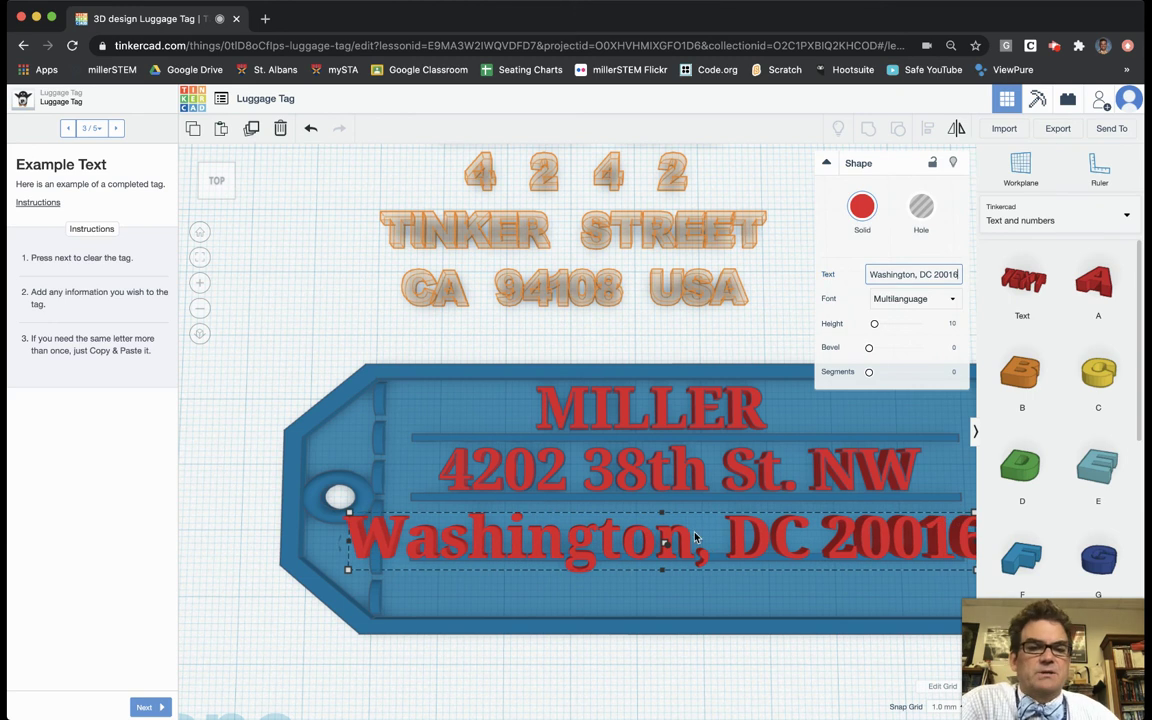
pyautogui.scroll(-5, 636, 346)
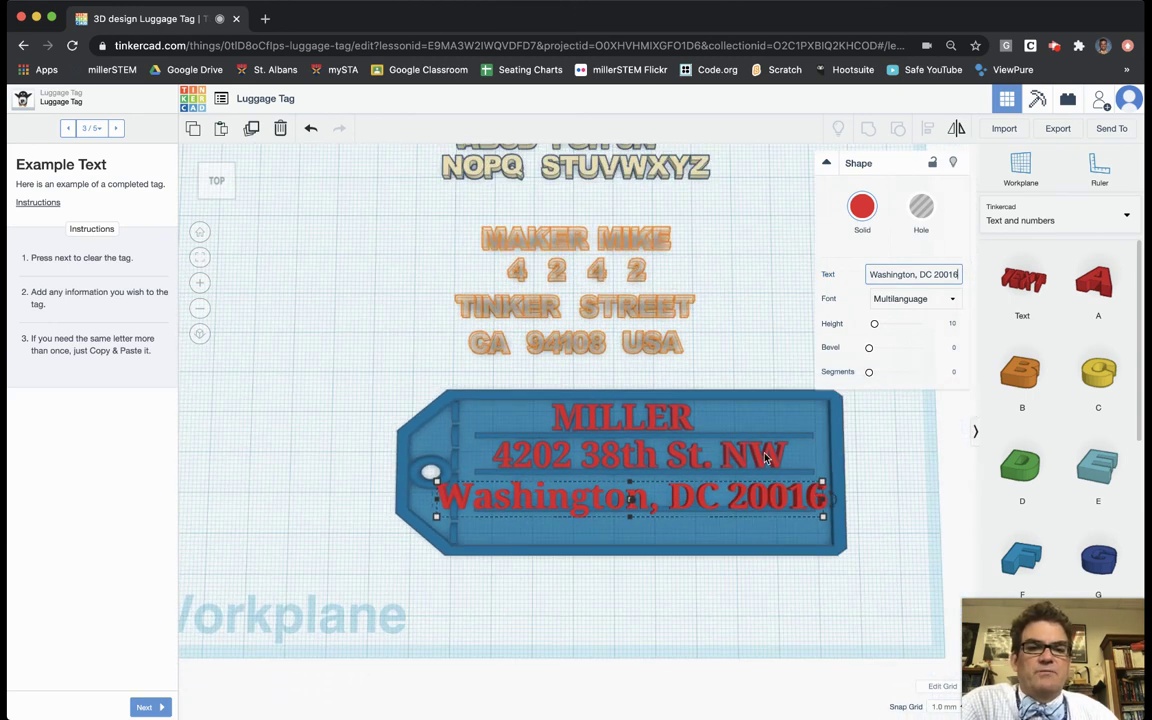
# Step: Stretch the tag body to 121.00 wide and move the Washington, DC 20016 text rightward
pyautogui.click(842, 462)
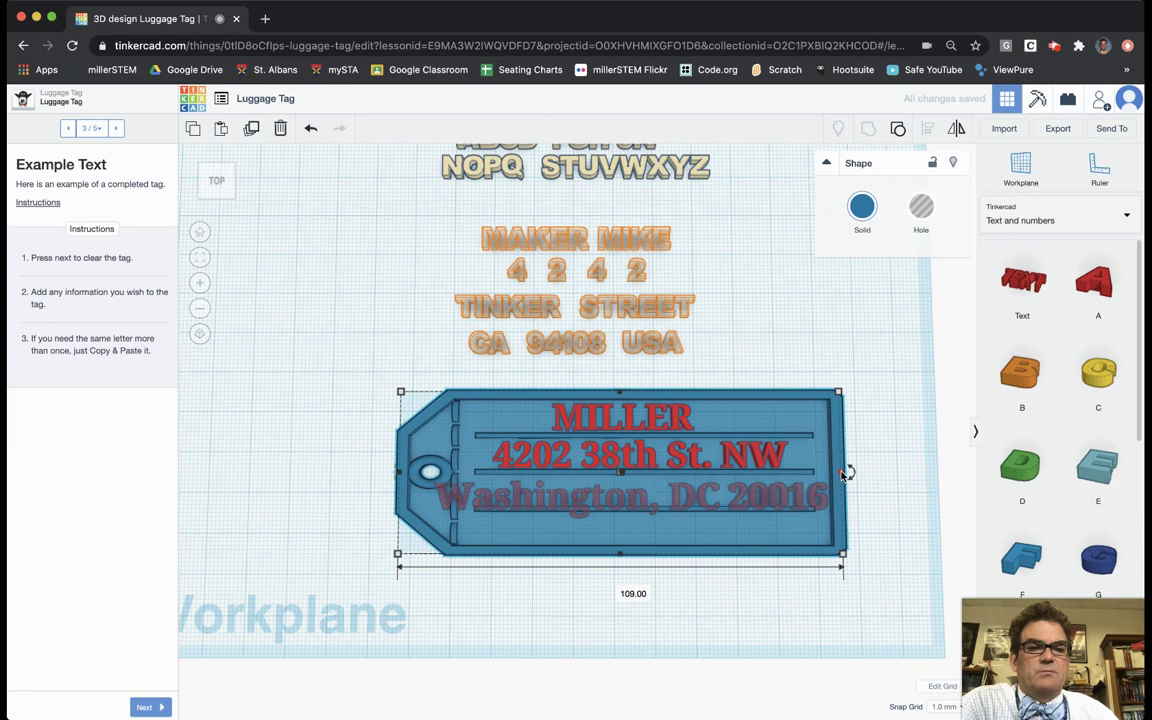
pyautogui.moveTo(844, 473); pyautogui.dragTo(890, 474)
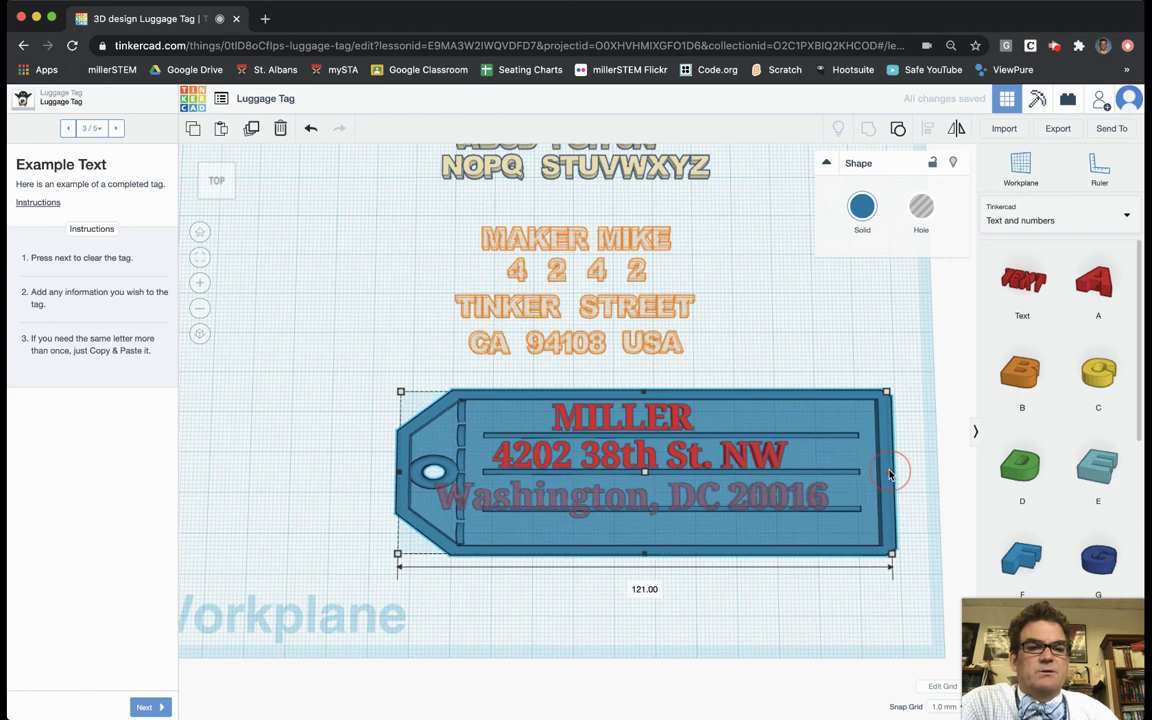
pyautogui.scroll(2, 802, 512)
pyautogui.click(787, 520)
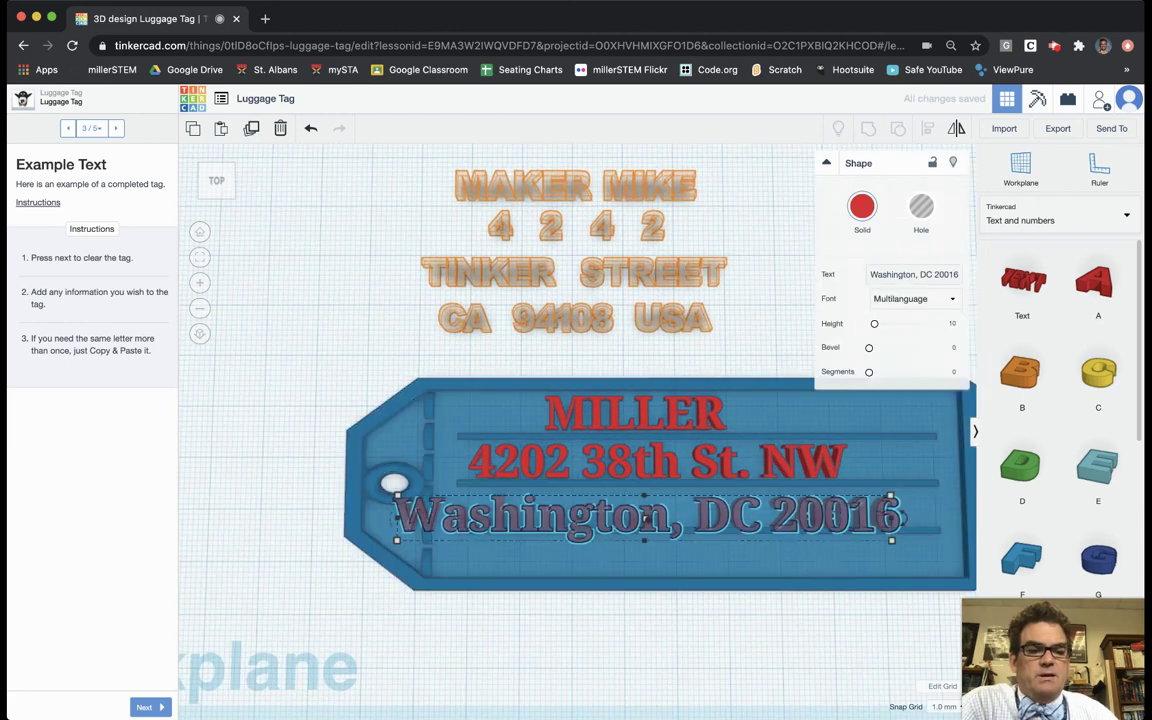
pyautogui.moveTo(645, 518); pyautogui.dragTo(693, 513)
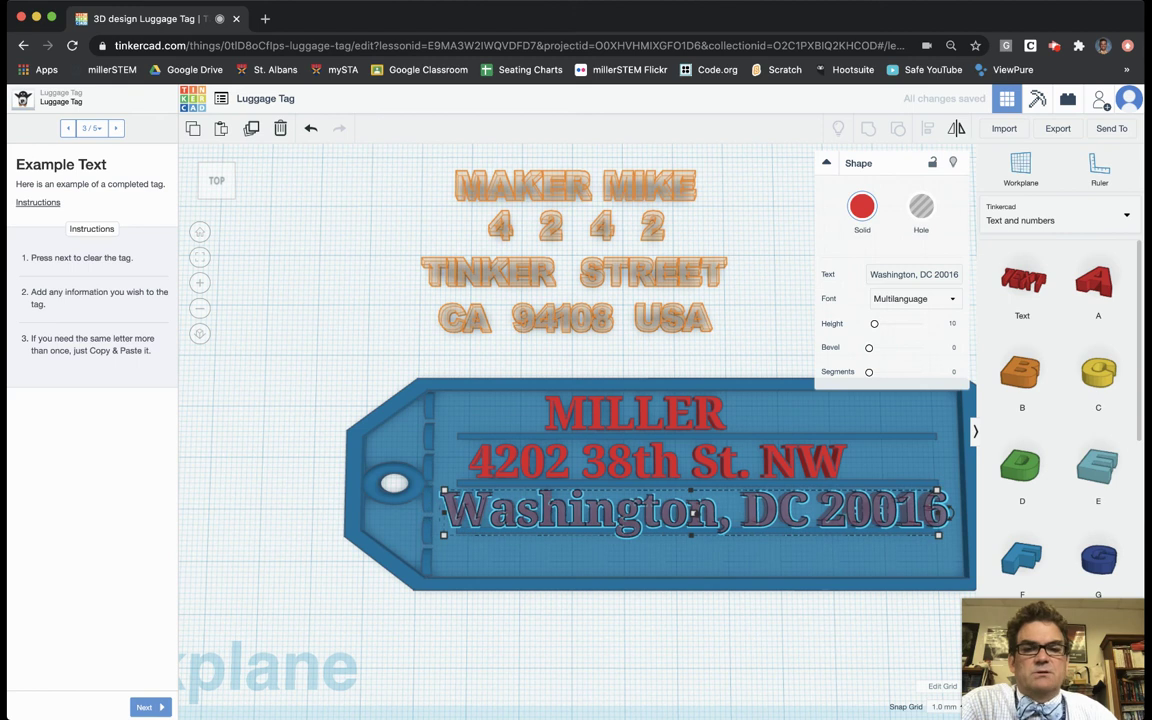
pyautogui.click(642, 612)
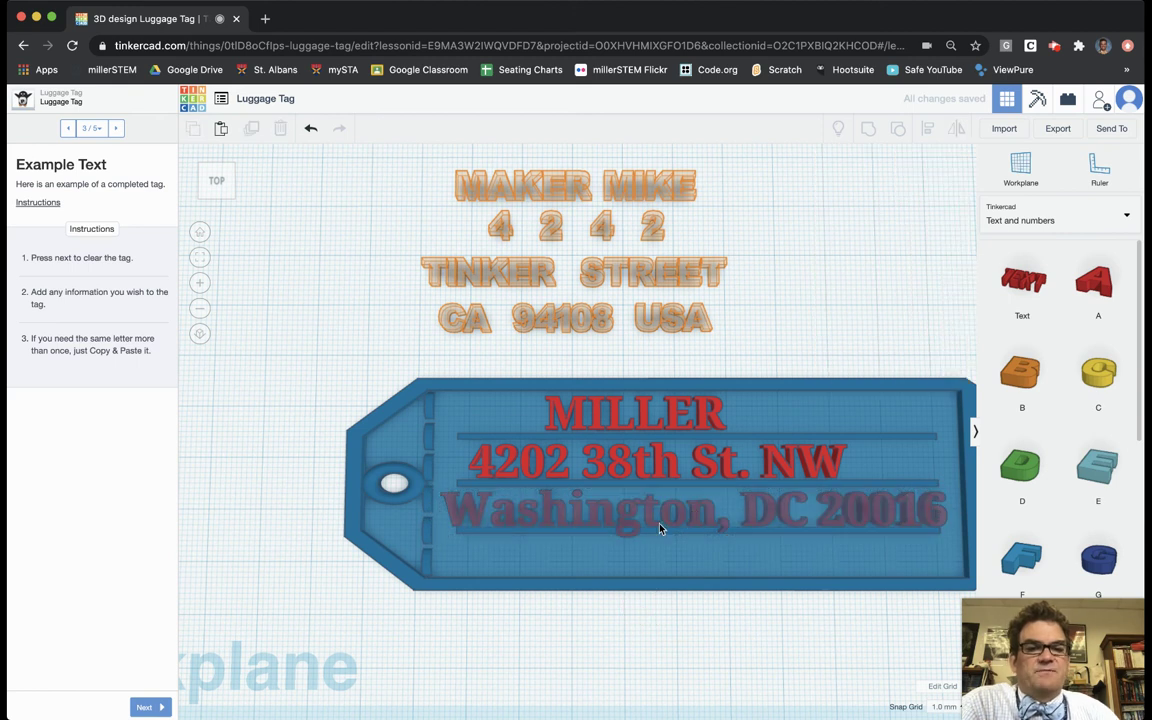
# Step: Colour the Washington, DC 20016 text red, checking it from a side view
pyautogui.click(653, 522)
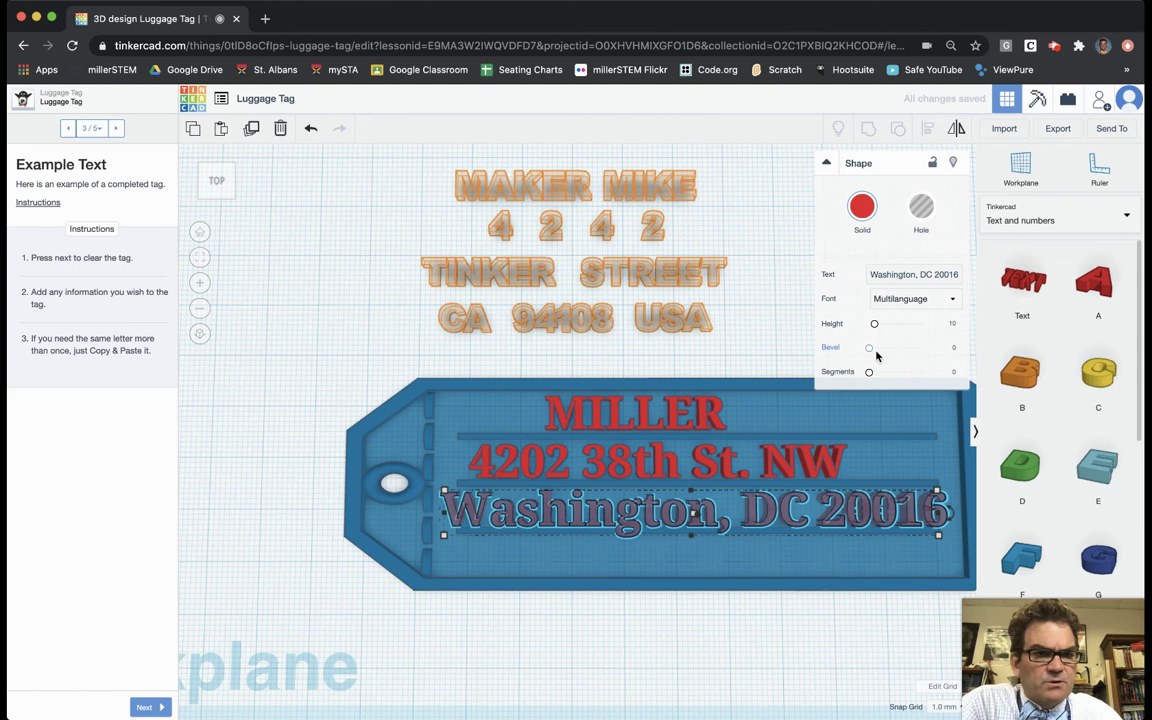
pyautogui.moveTo(826, 636); pyautogui.dragTo(591, 515, button='right')
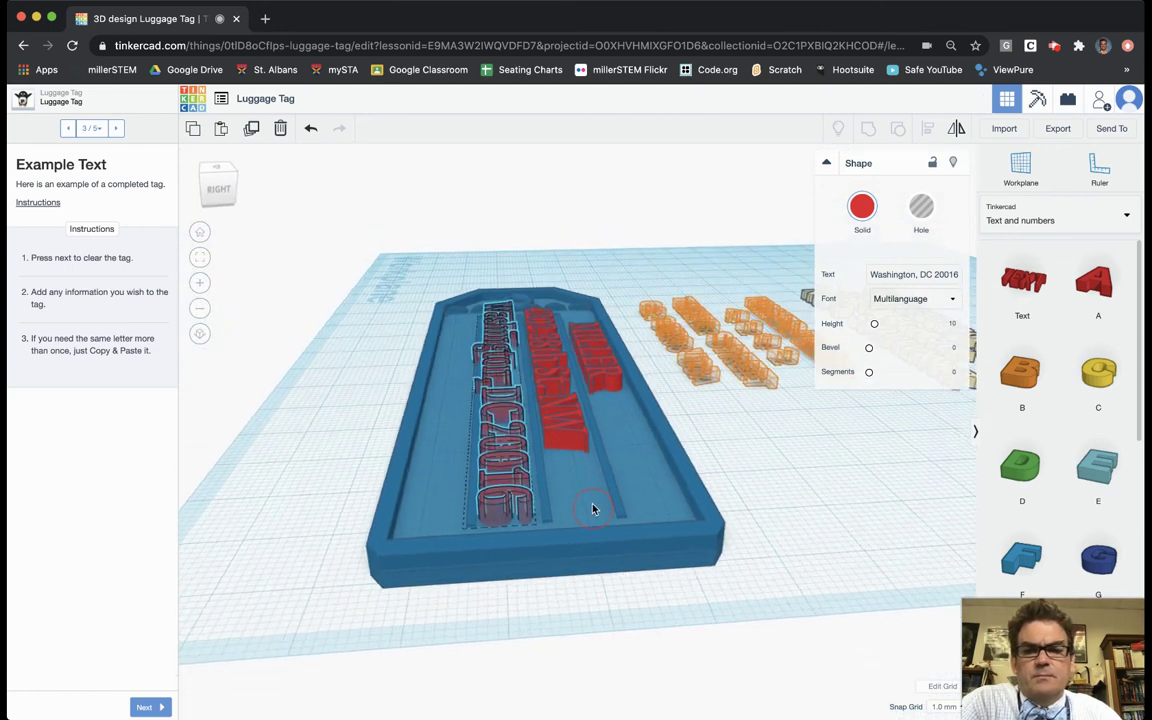
pyautogui.click(862, 207)
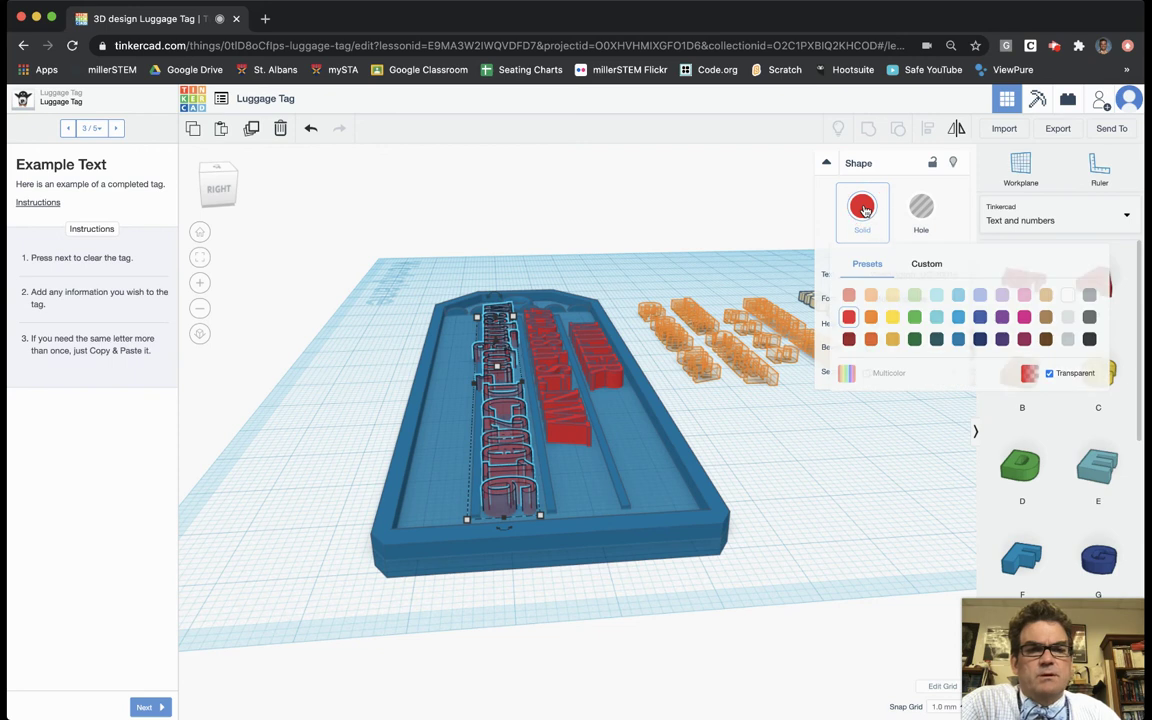
pyautogui.click(850, 318)
pyautogui.click(327, 393)
pyautogui.moveTo(327, 393); pyautogui.dragTo(538, 494, button='right')
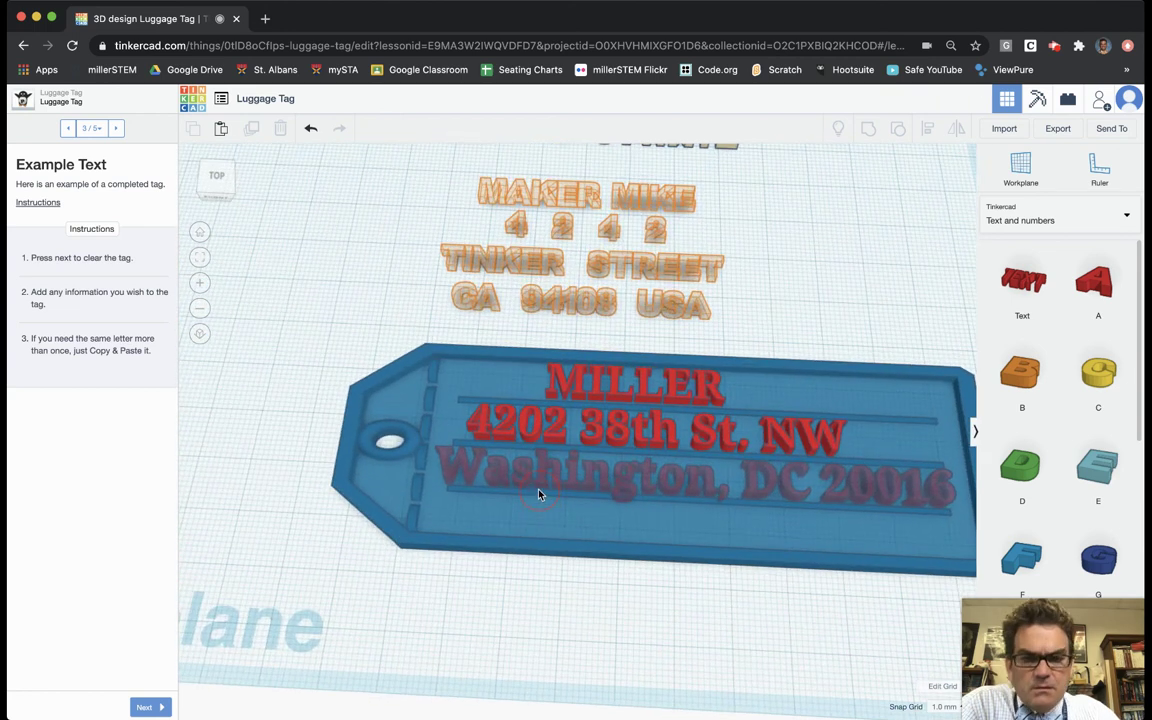
pyautogui.scroll(6, 507, 524)
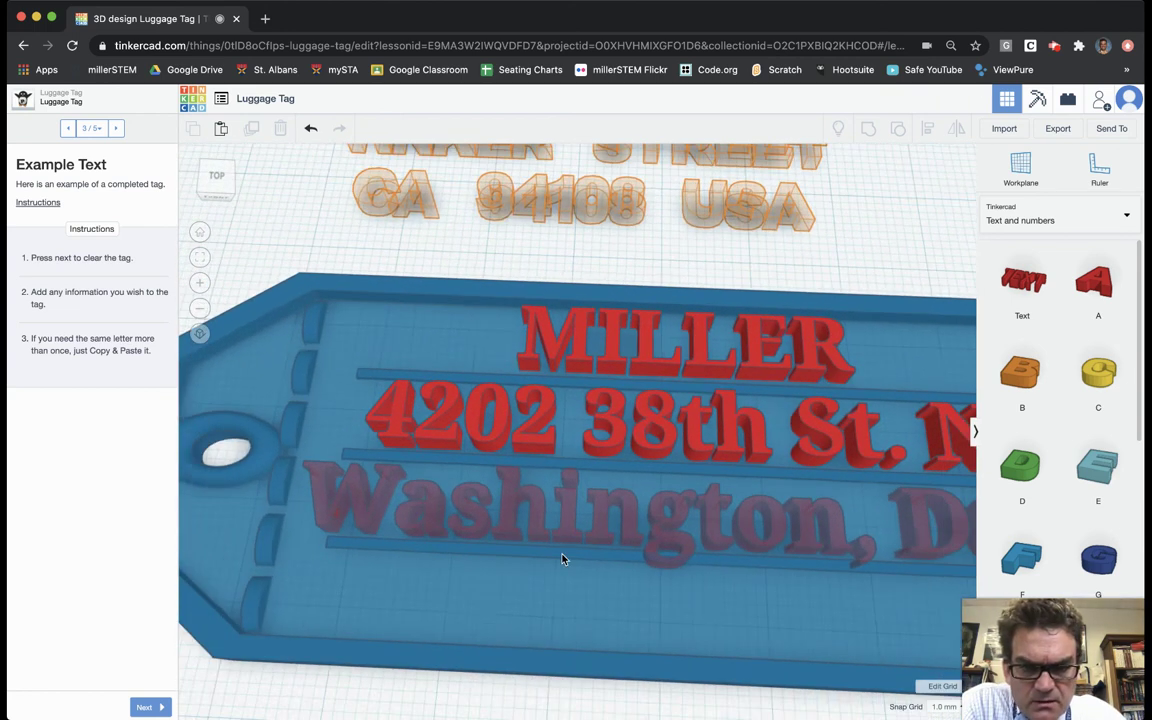
# Step: Nudge the city and ZIP line slightly up and left, then view the tag from above
pyautogui.click(596, 528)
pyautogui.scroll(-3, 596, 528)
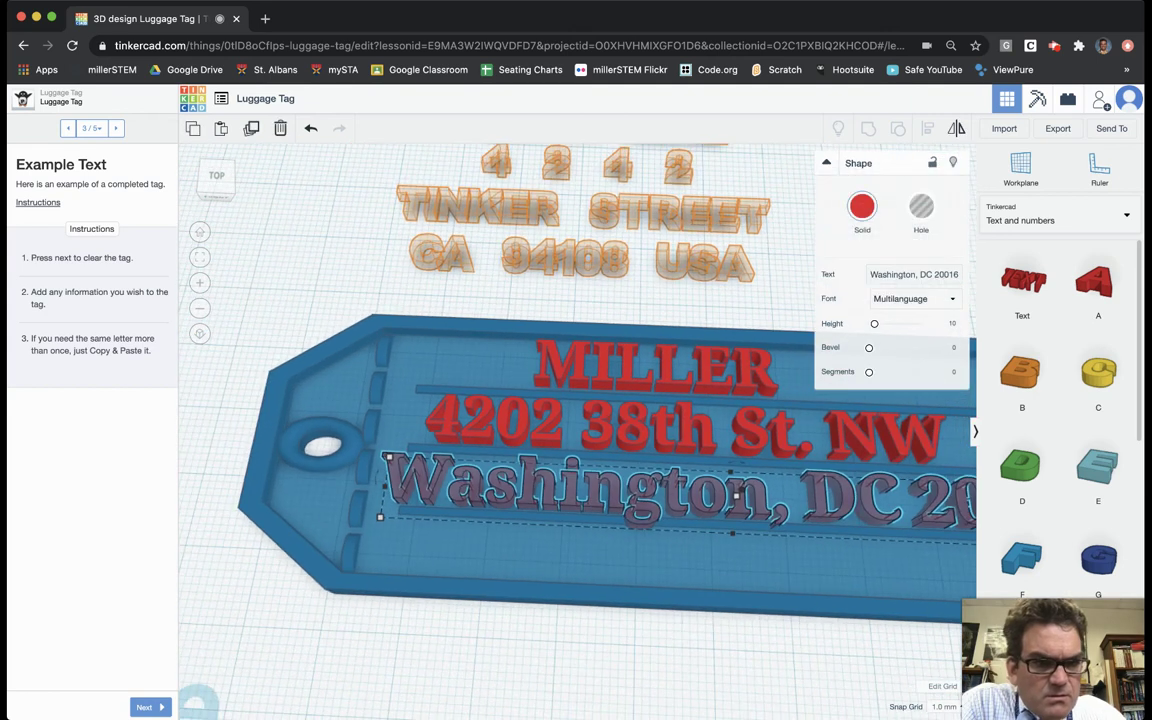
pyautogui.click(955, 274)
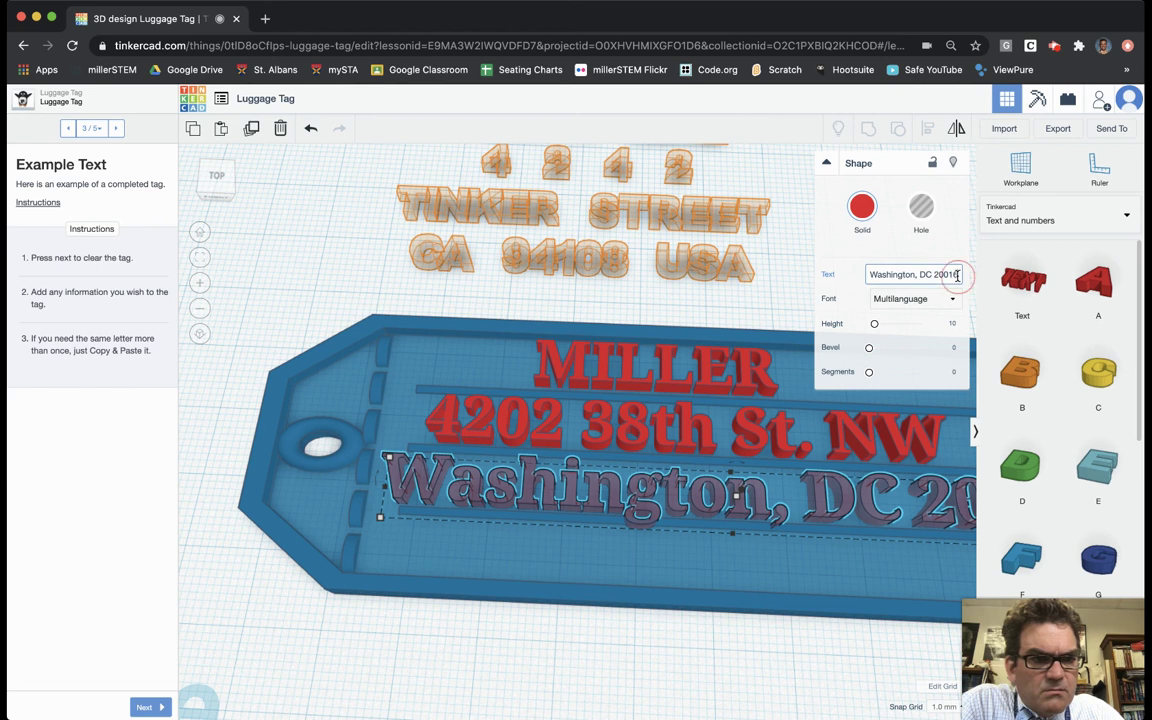
pyautogui.press('Return')
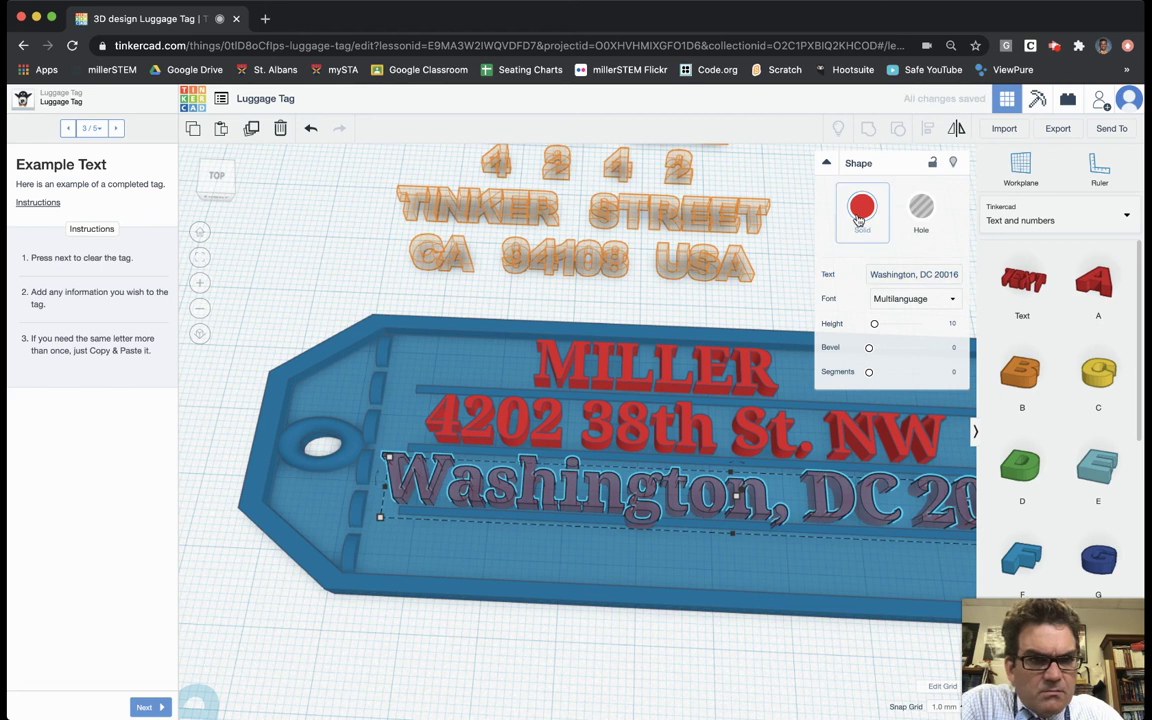
pyautogui.click(862, 207)
pyautogui.click(613, 505)
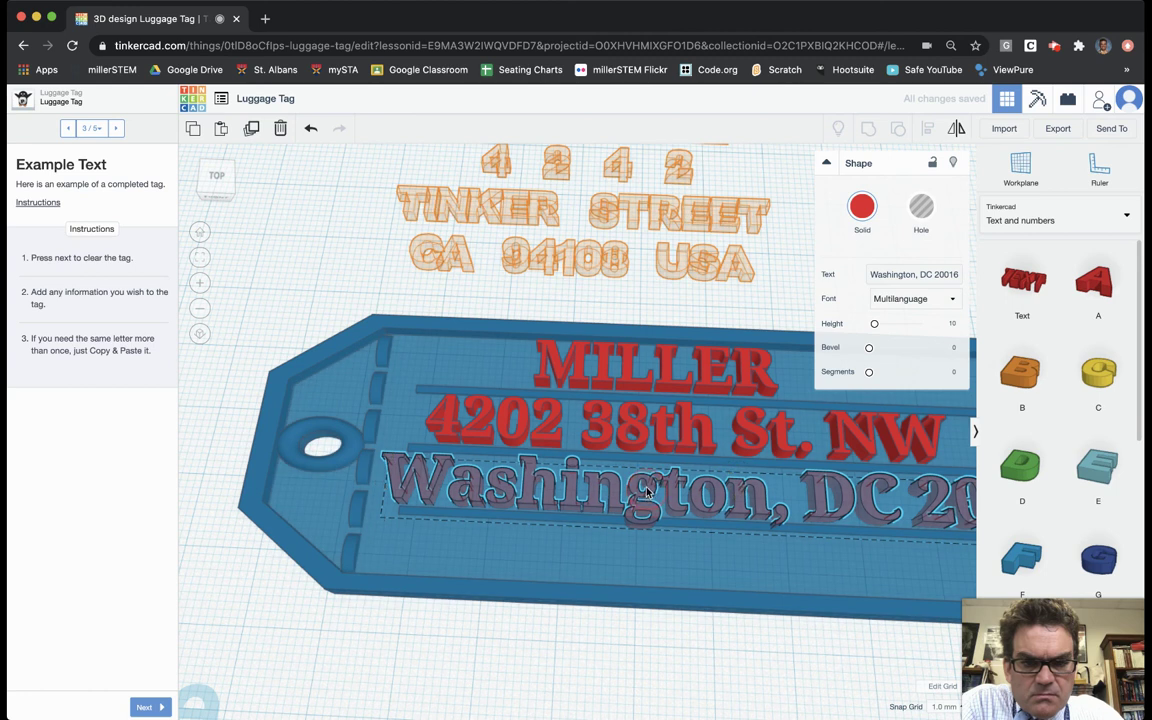
pyautogui.moveTo(646, 493); pyautogui.dragTo(646, 491)
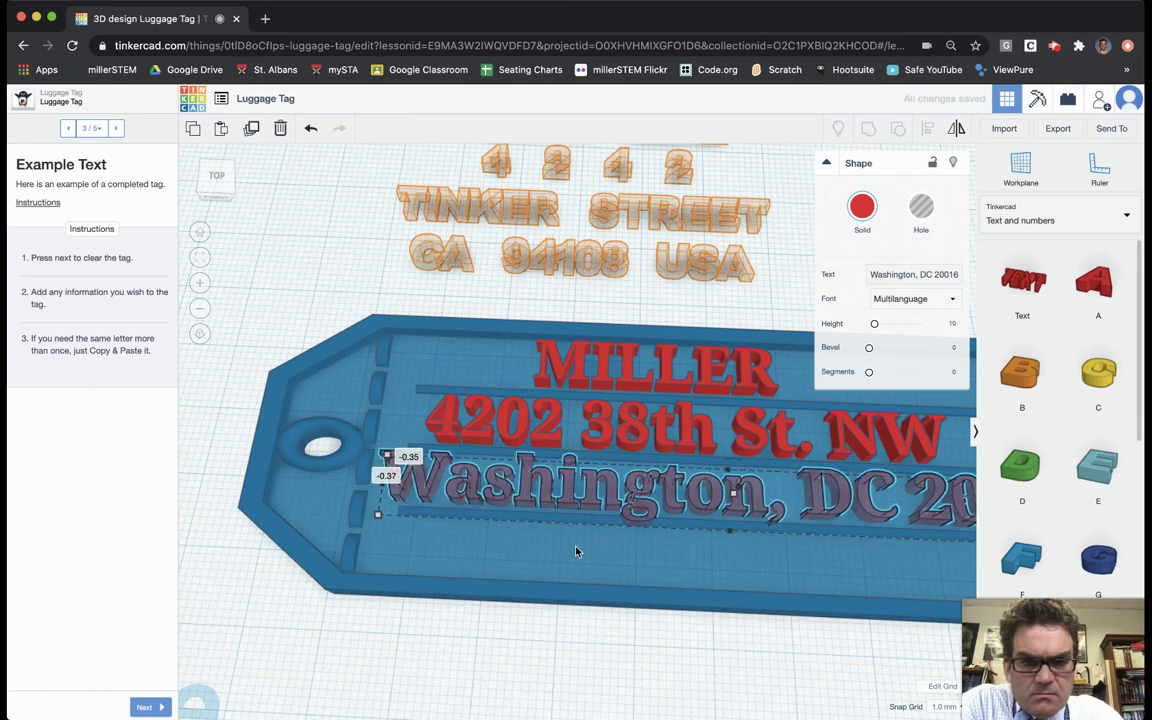
pyautogui.click(536, 500)
pyautogui.moveTo(580, 504); pyautogui.dragTo(666, 591, button='right')
# Step: Duplicate the city and ZIP line and move the copy beneath it
pyautogui.click(652, 594)
pyautogui.click(645, 532)
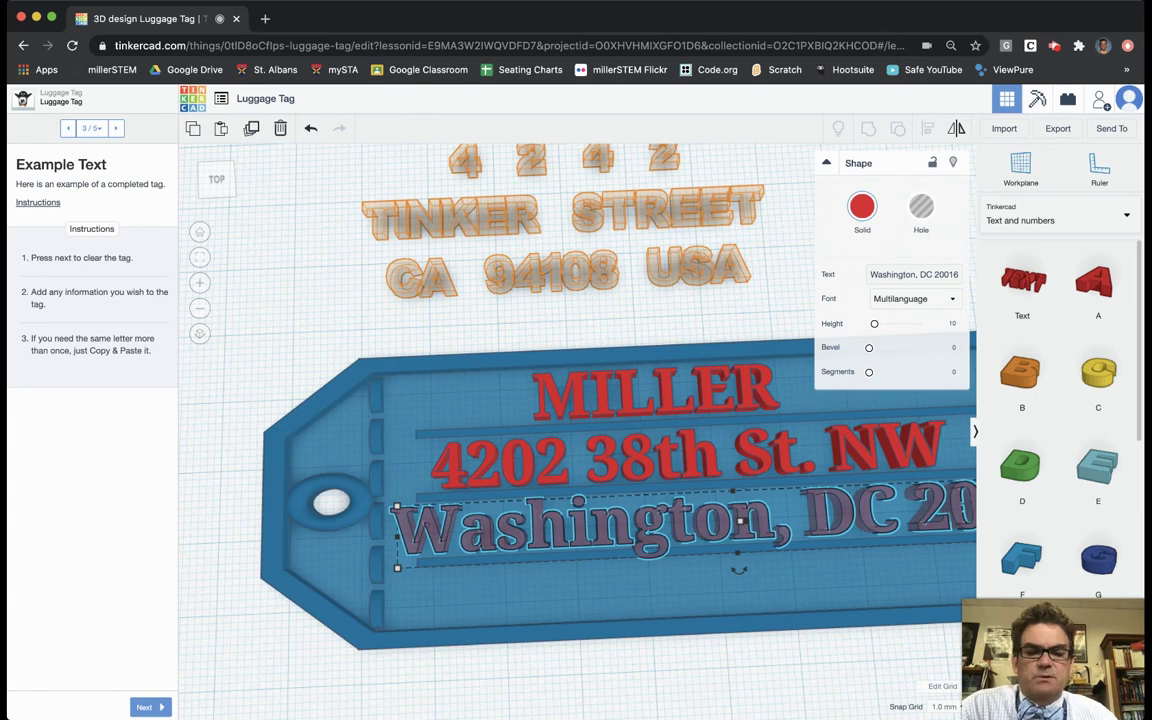
pyautogui.hotkey('ctrl', 'c')
pyautogui.hotkey('ctrl', 'v')
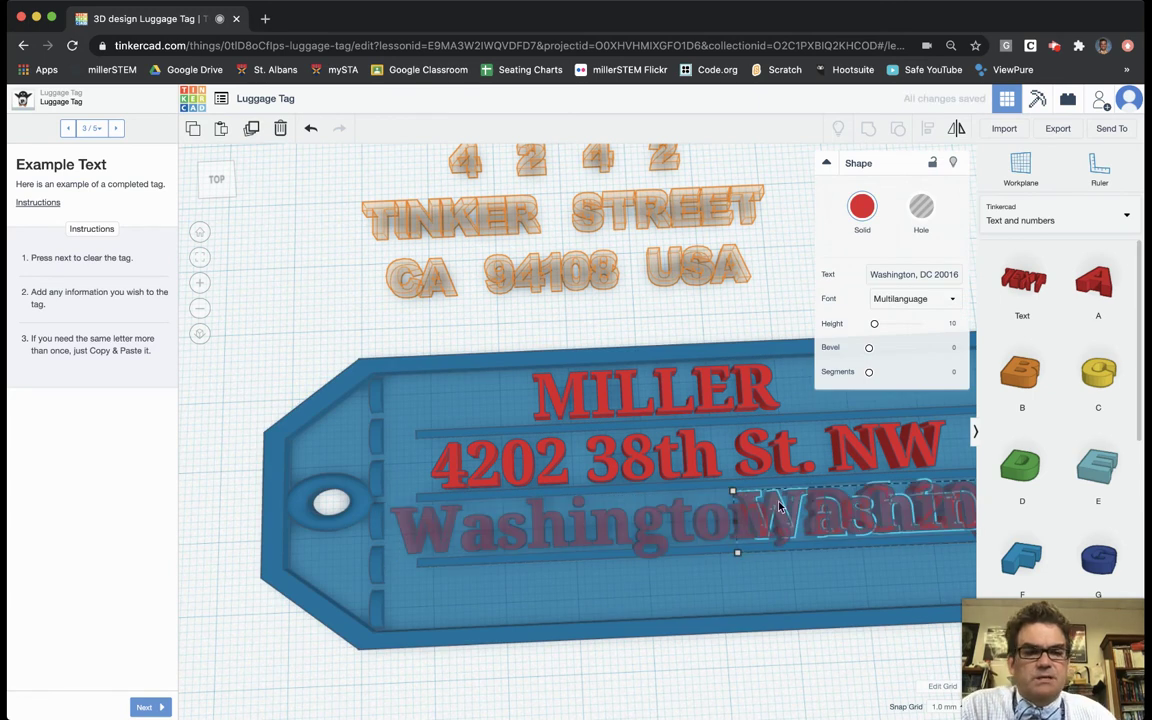
pyautogui.moveTo(780, 507); pyautogui.dragTo(482, 588)
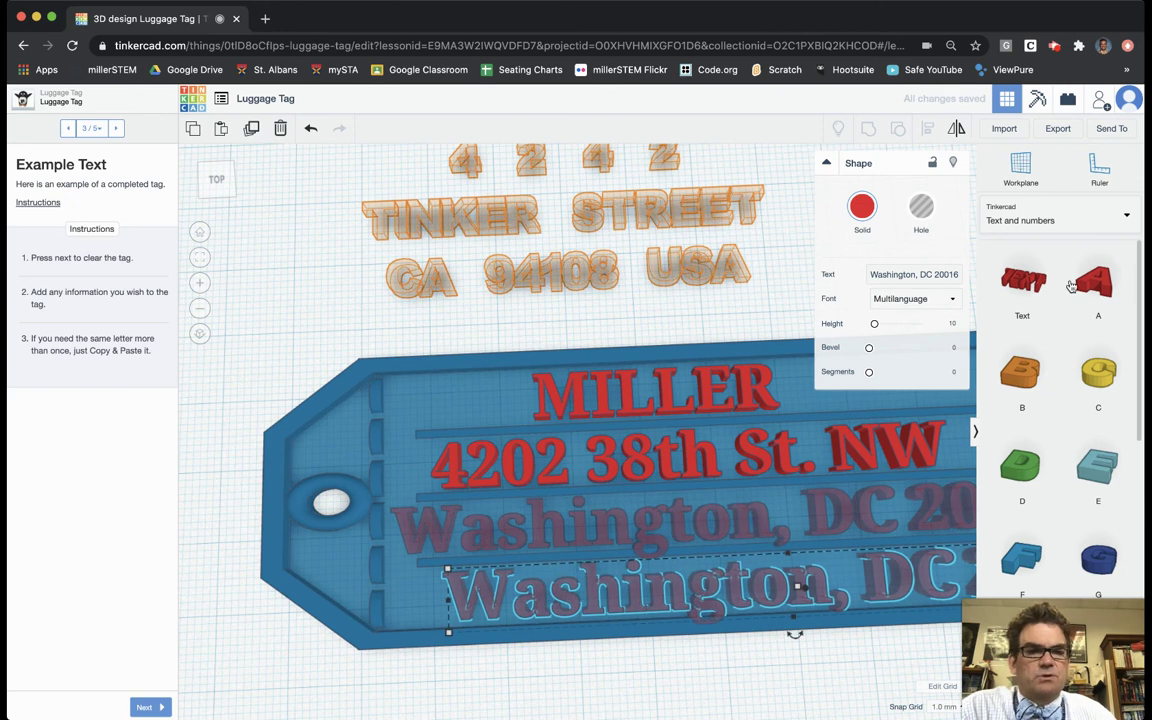
# Step: Try selecting the duplicate line's existing text in its Text field
pyautogui.click(959, 274)
pyautogui.moveTo(959, 274); pyautogui.dragTo(823, 272)
pyautogui.click(812, 274)
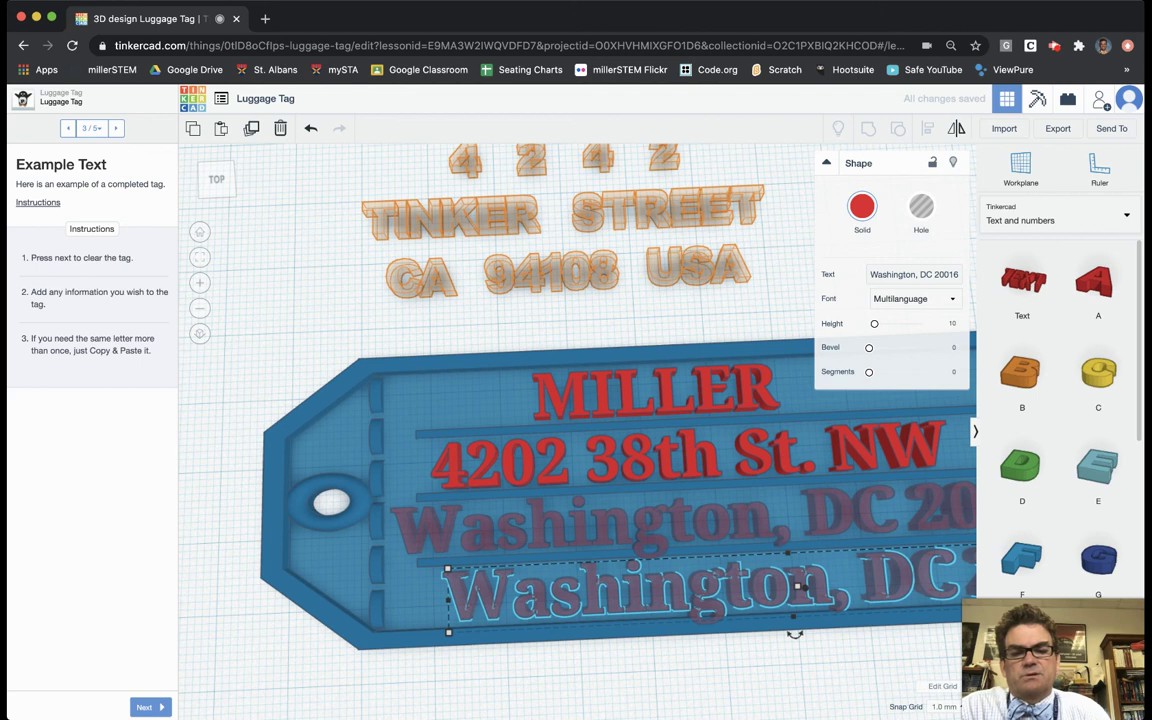
pyautogui.click(957, 274)
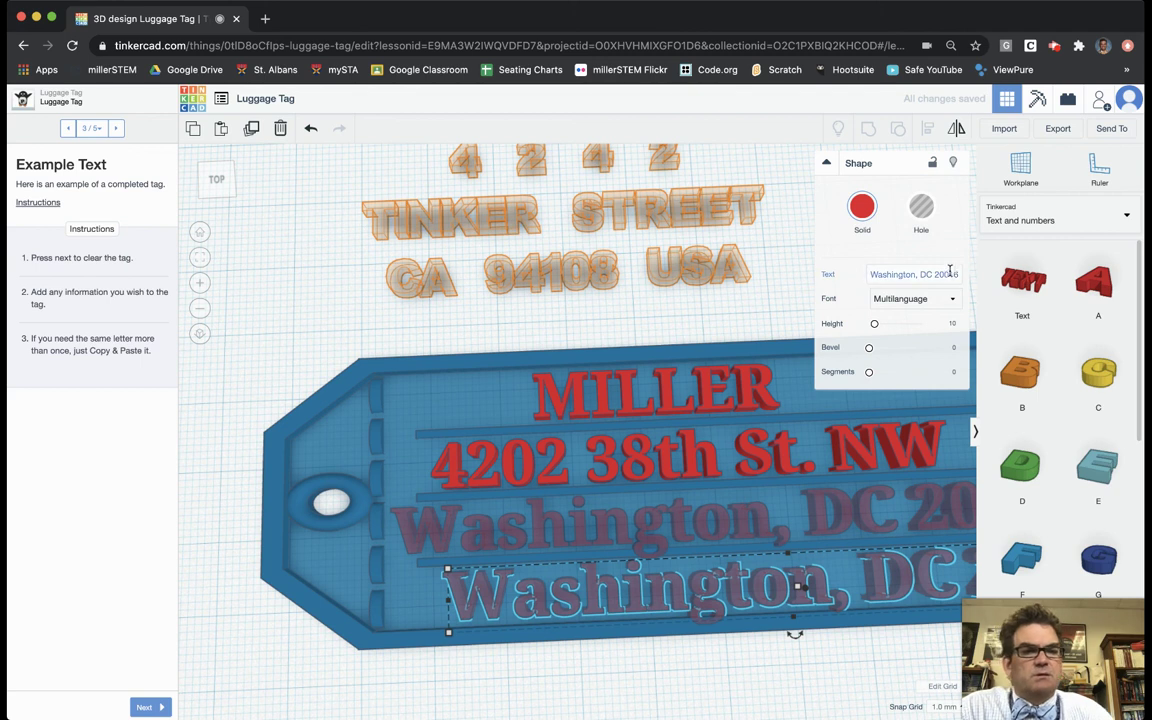
pyautogui.moveTo(957, 274); pyautogui.dragTo(848, 272)
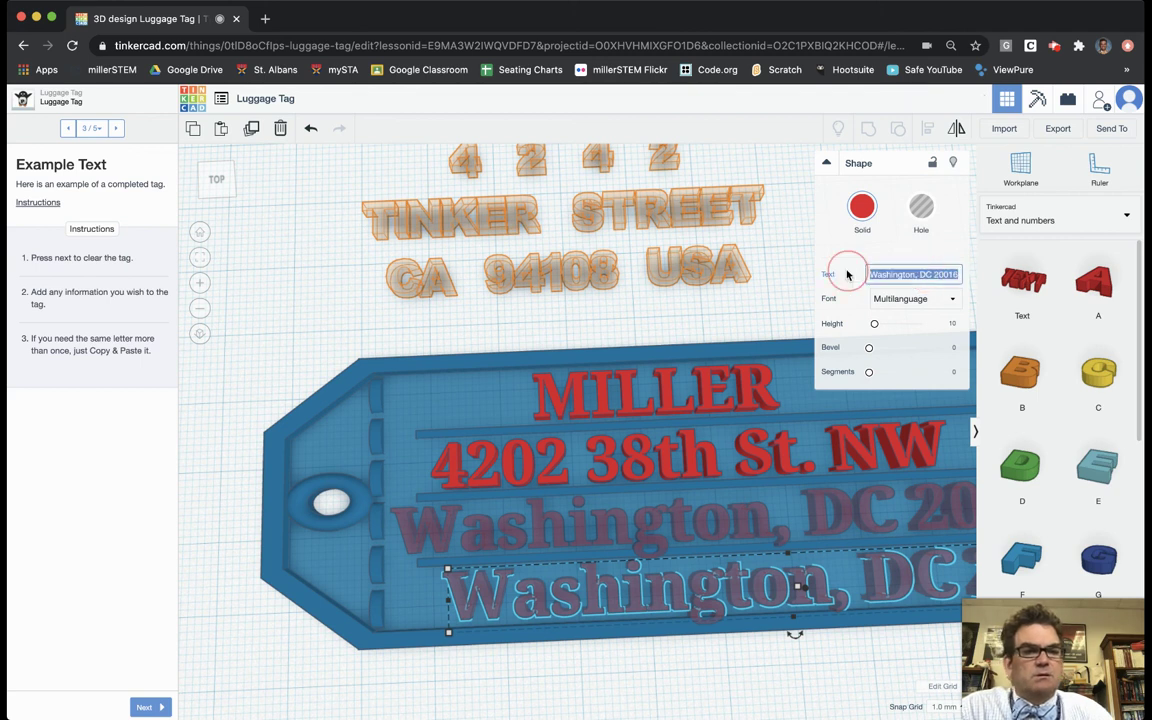
pyautogui.click(846, 274)
pyautogui.press('Escape')
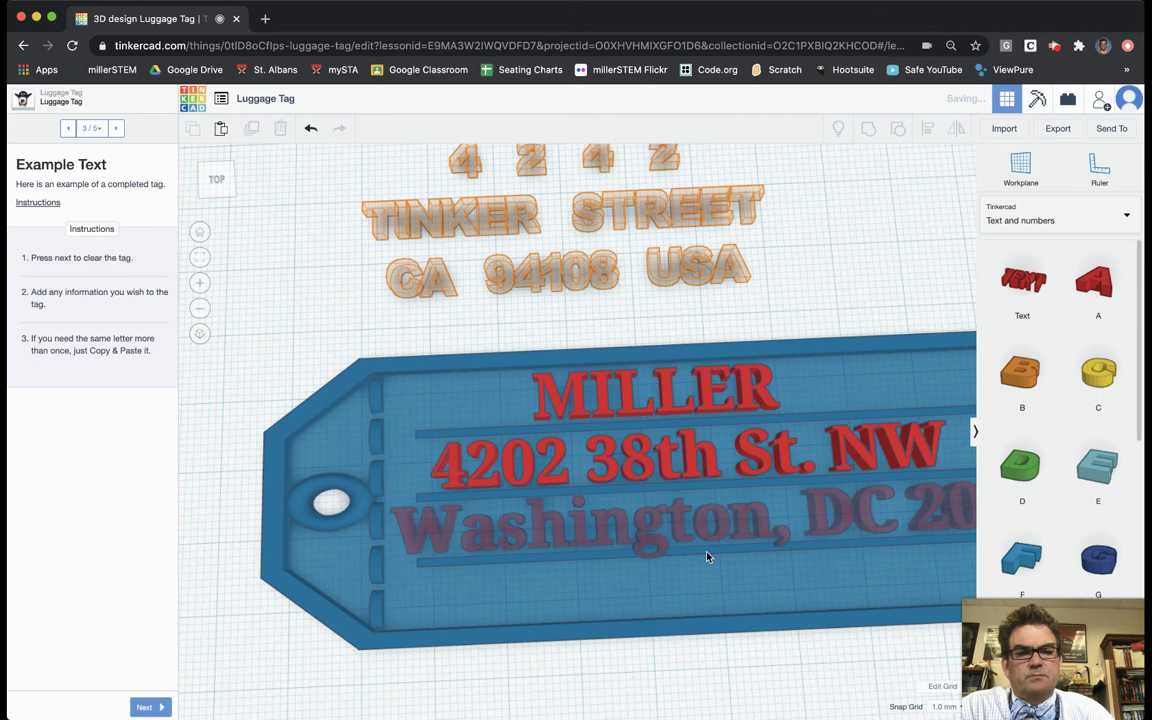
pyautogui.scroll(-3, 694, 563)
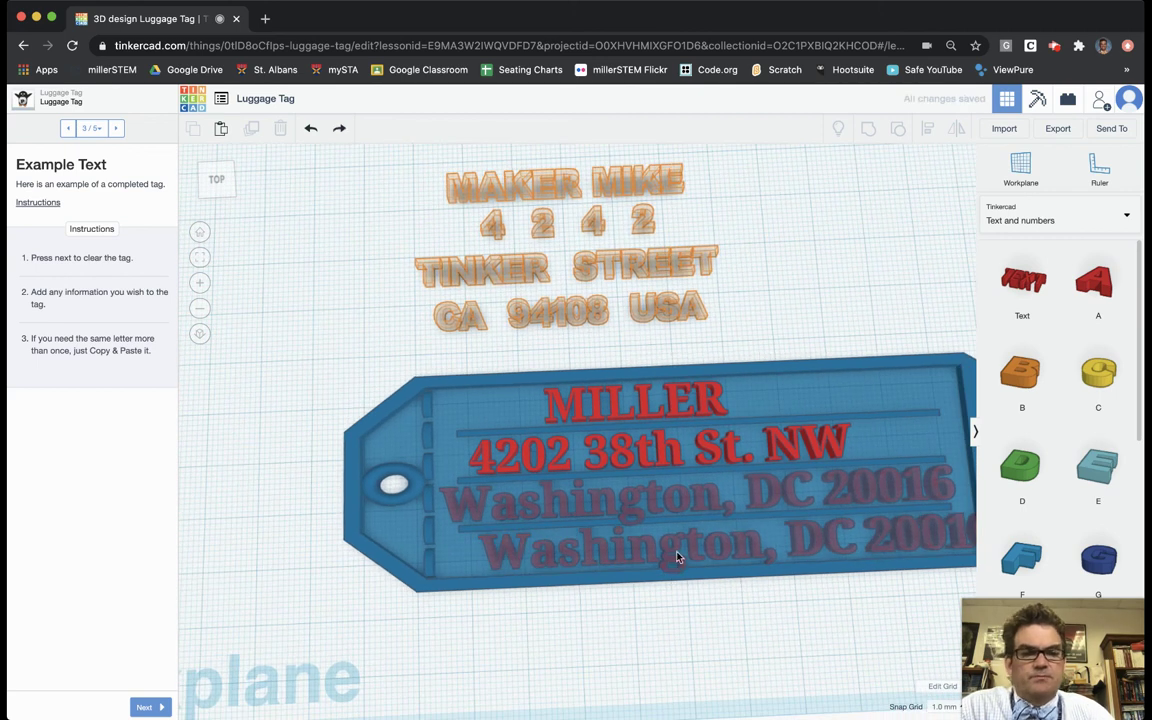
# Step: Replace the duplicate line's text with the phone number
pyautogui.click(677, 557)
pyautogui.click(911, 274)
pyautogui.press('BackSpace')
pyautogui.press('BackSpace')
pyautogui.press('BackSpace')
pyautogui.press('BackSpace')
pyautogui.press('BackSpace')
pyautogui.press('BackSpace')
pyautogui.press('BackSpace')
pyautogui.press('BackSpace')
pyautogui.press('BackSpace')
pyautogui.press('BackSpace')
pyautogui.press('BackSpace')
pyautogui.press('BackSpace')
pyautogui.press('BackSpace')
pyautogui.press('BackSpace')
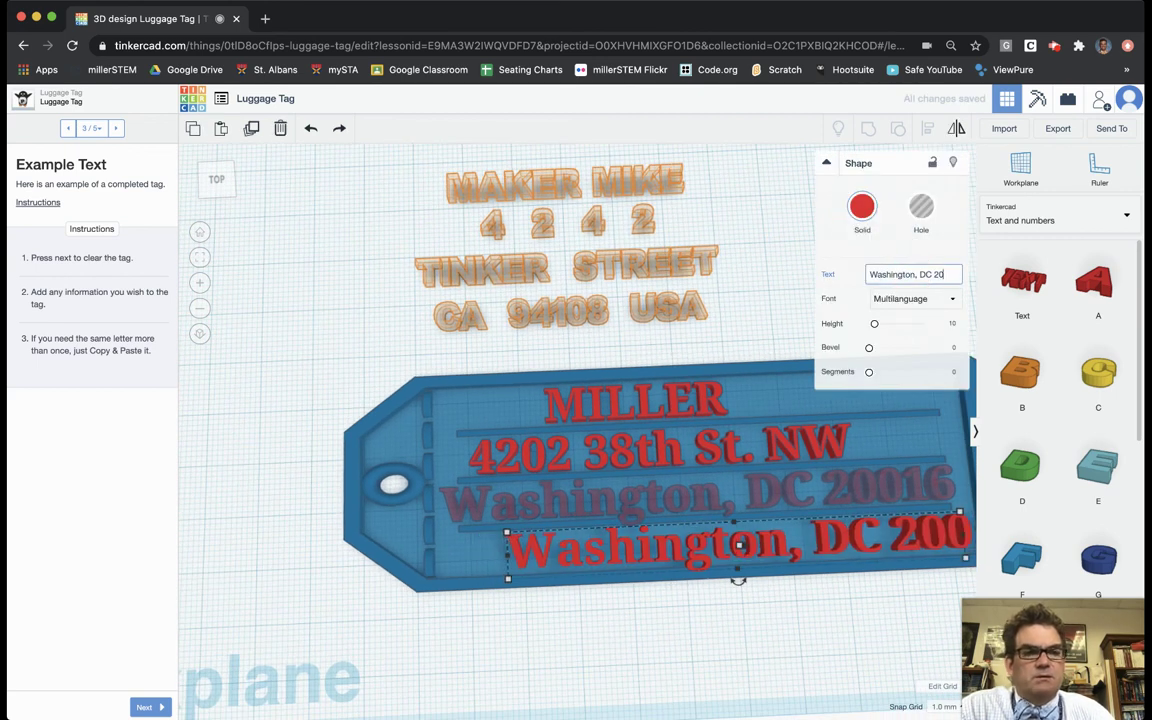
pyautogui.press('BackSpace')
pyautogui.press('BackSpace')
pyautogui.press('BackSpace')
pyautogui.press('BackSpace')
pyautogui.press('BackSpace')
pyautogui.press('BackSpace')
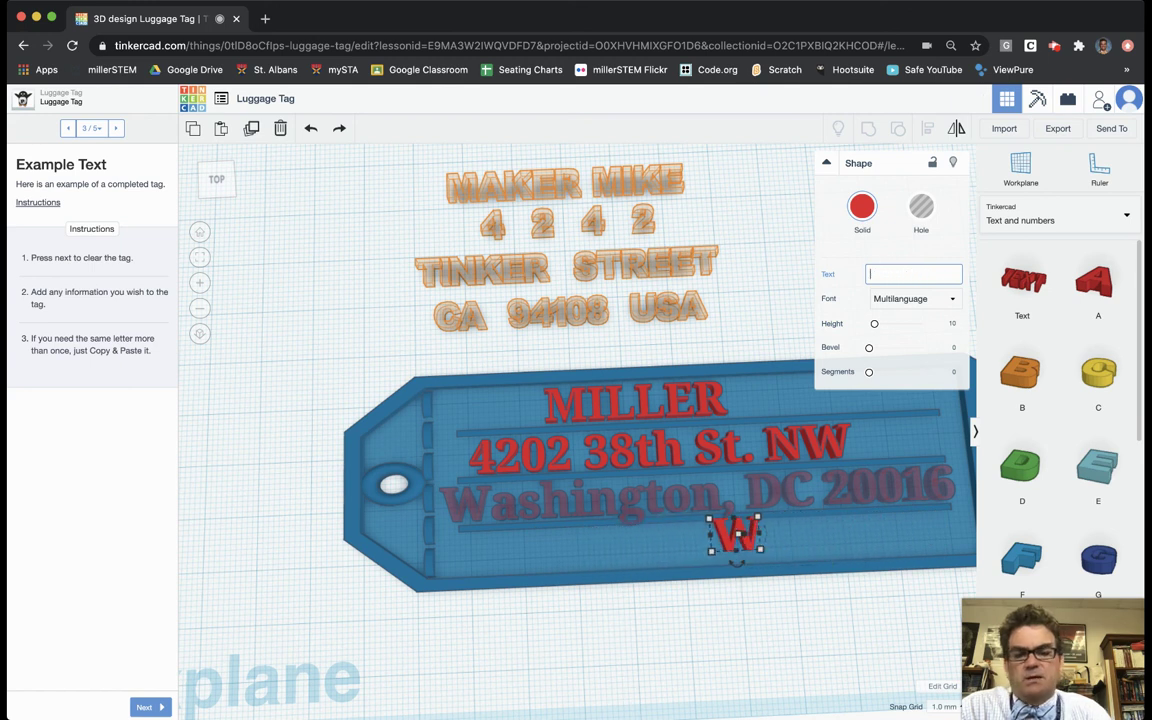
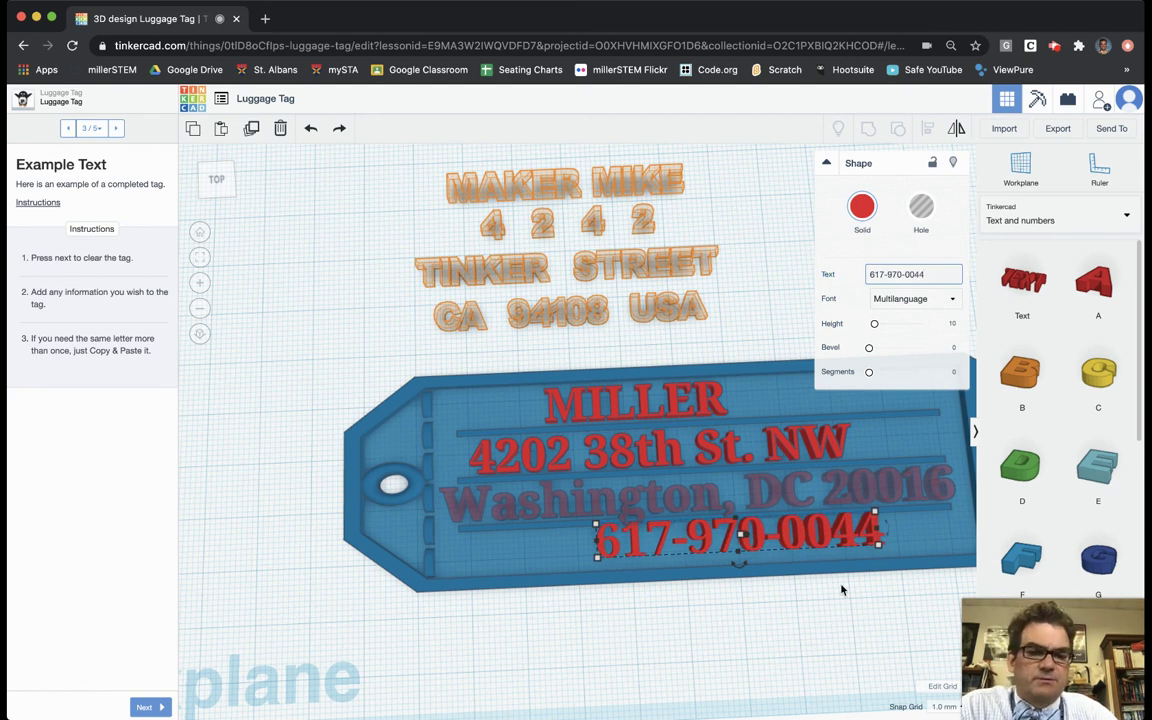
pyautogui.scroll(3, 718, 480)
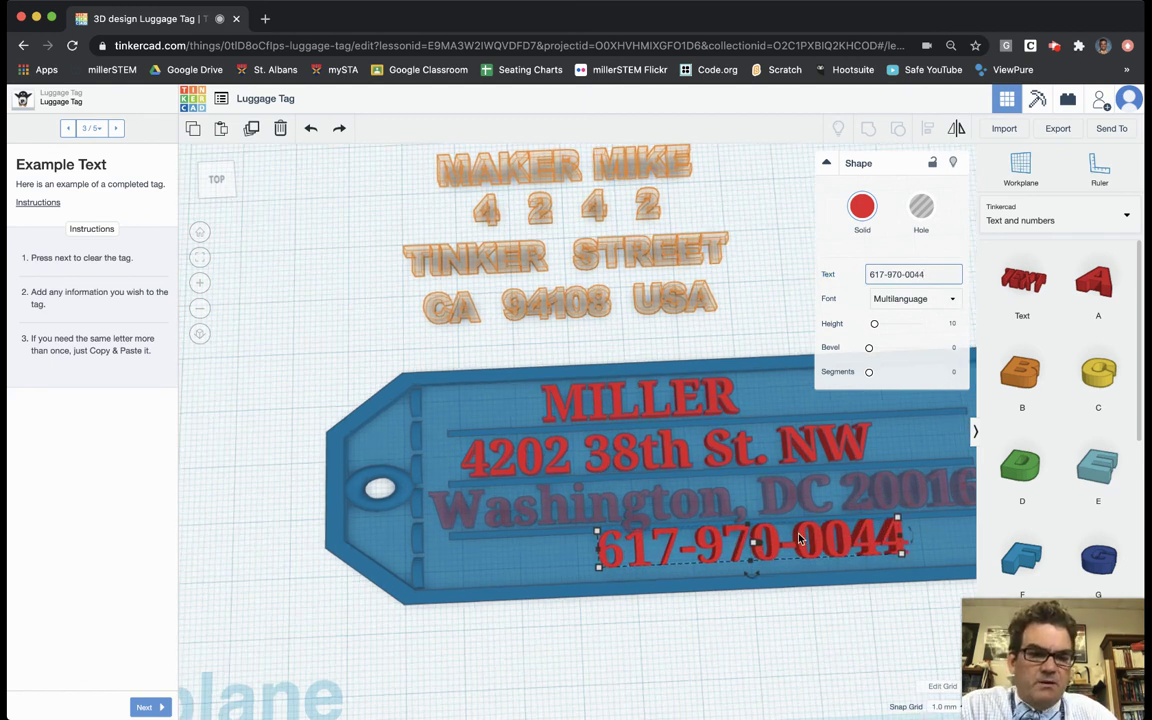
pyautogui.scroll(2, 841, 604)
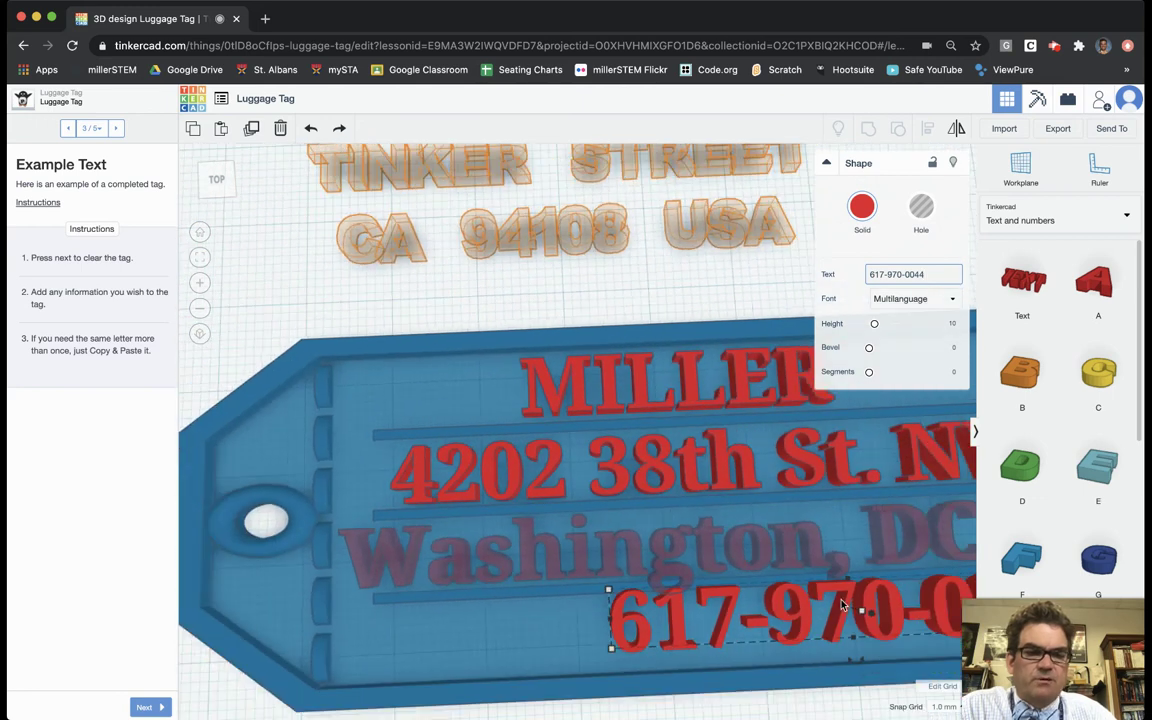
pyautogui.scroll(-4, 841, 604)
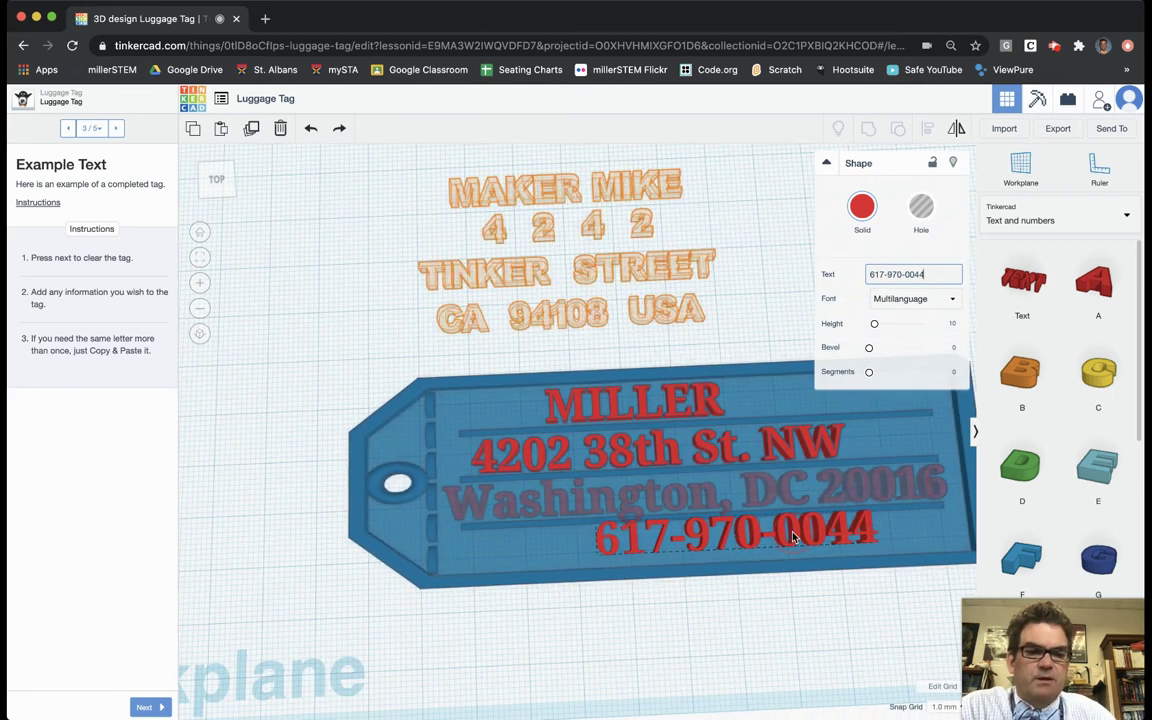
pyautogui.click(790, 538)
# Step: Select the name, street, city and phone lines and centre them horizontally with Align
pyautogui.click(794, 611)
pyautogui.scroll(-4, 828, 609)
pyautogui.moveTo(766, 548)
pyautogui.mouseDown(button='right')
pyautogui.moveTo(740, 560)
pyautogui.moveTo(780, 515)
pyautogui.moveTo(797, 540)
pyautogui.moveTo(617, 532)
pyautogui.moveTo(514, 450)
pyautogui.moveTo(520, 420)
pyautogui.moveTo(597, 489)
pyautogui.moveTo(743, 545)
pyautogui.moveTo(775, 545)
pyautogui.mouseUp(button='right')
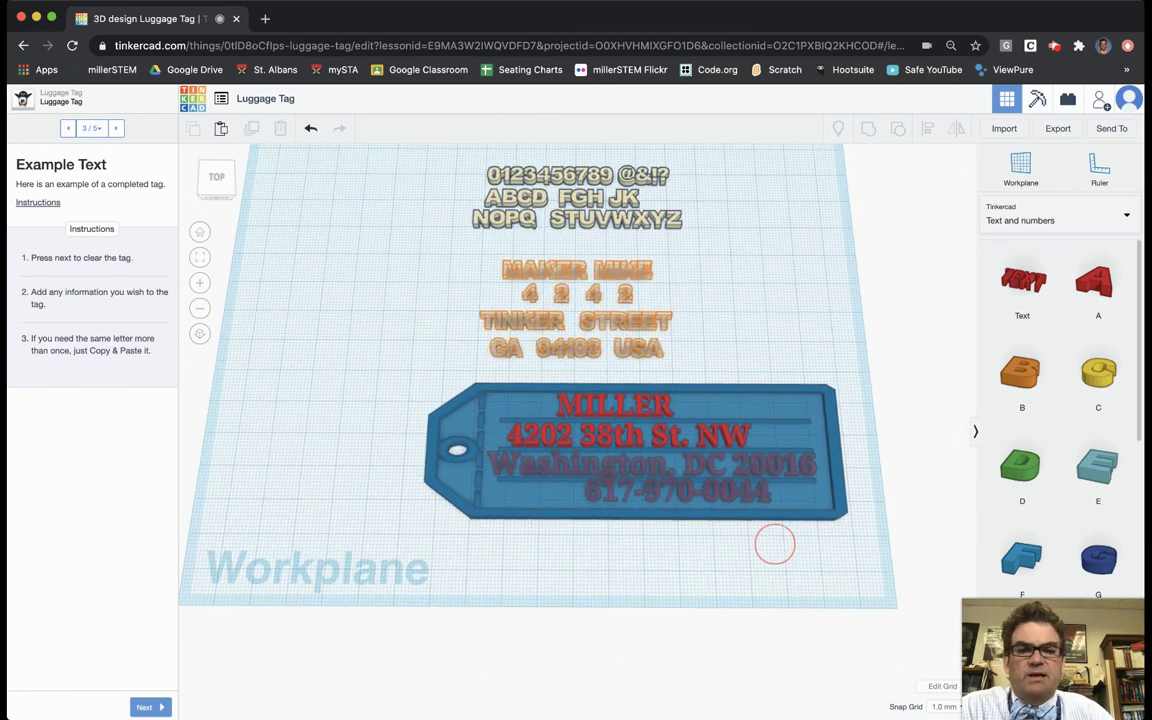
pyautogui.click(641, 410)
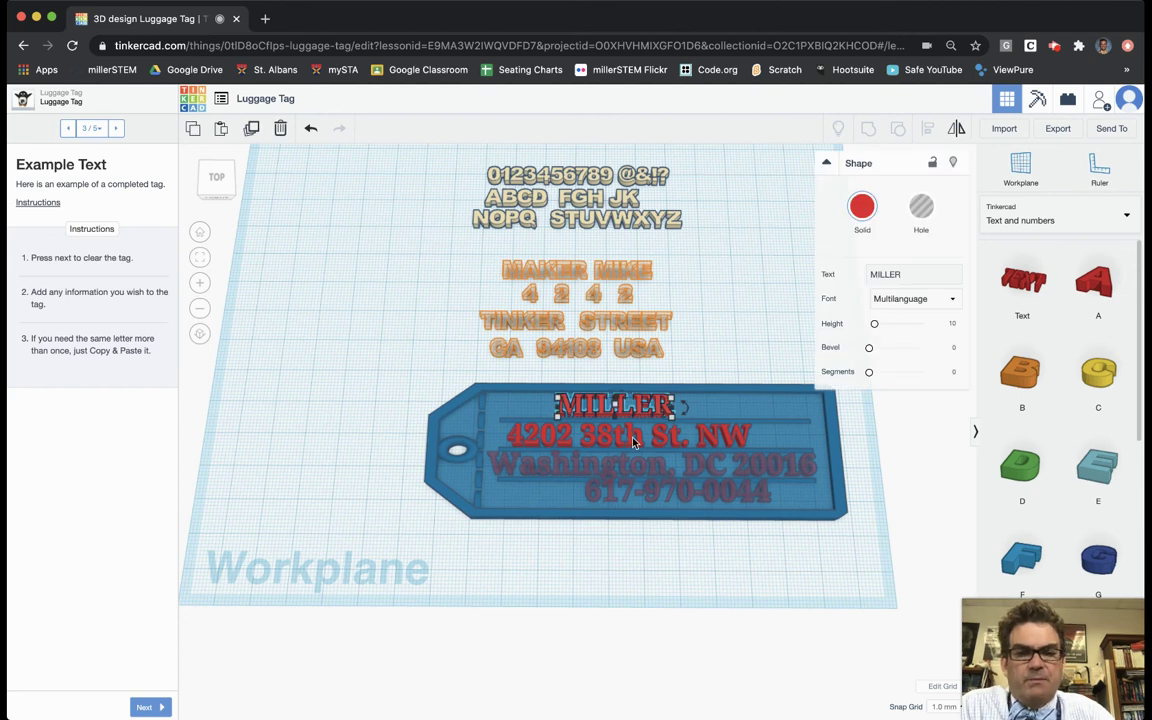
pyautogui.keyDown('shift'); pyautogui.click(630, 441); pyautogui.keyUp('shift')
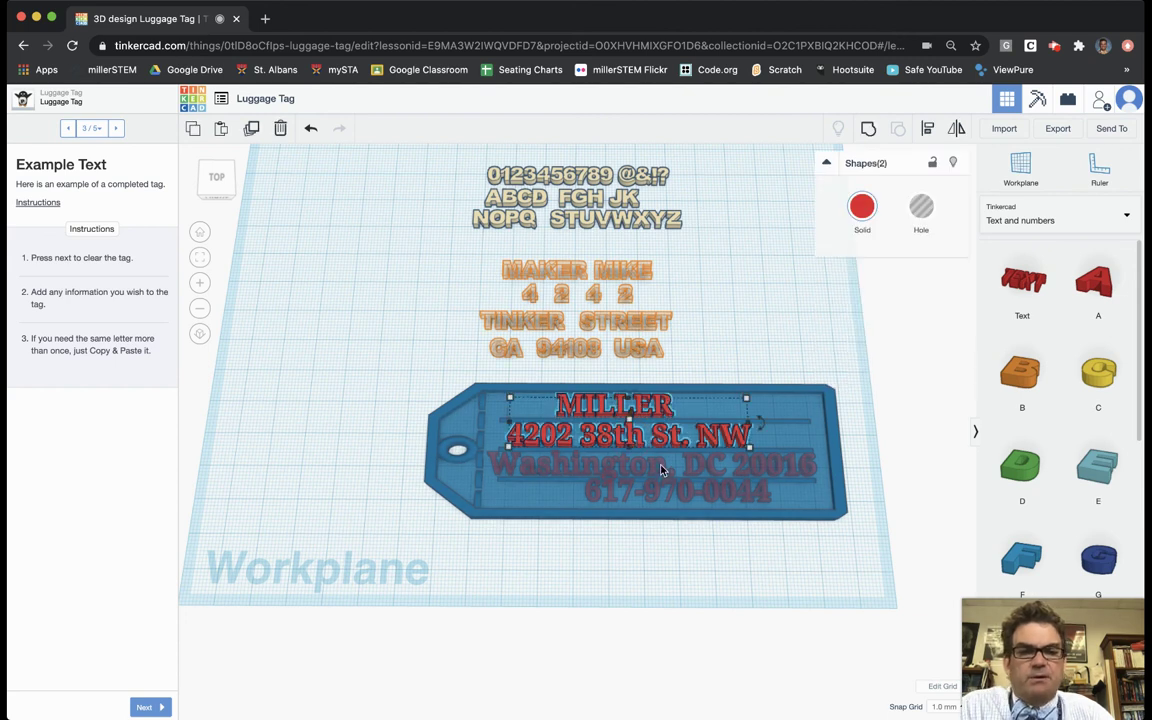
pyautogui.keyDown('shift'); pyautogui.click(661, 470); pyautogui.keyUp('shift')
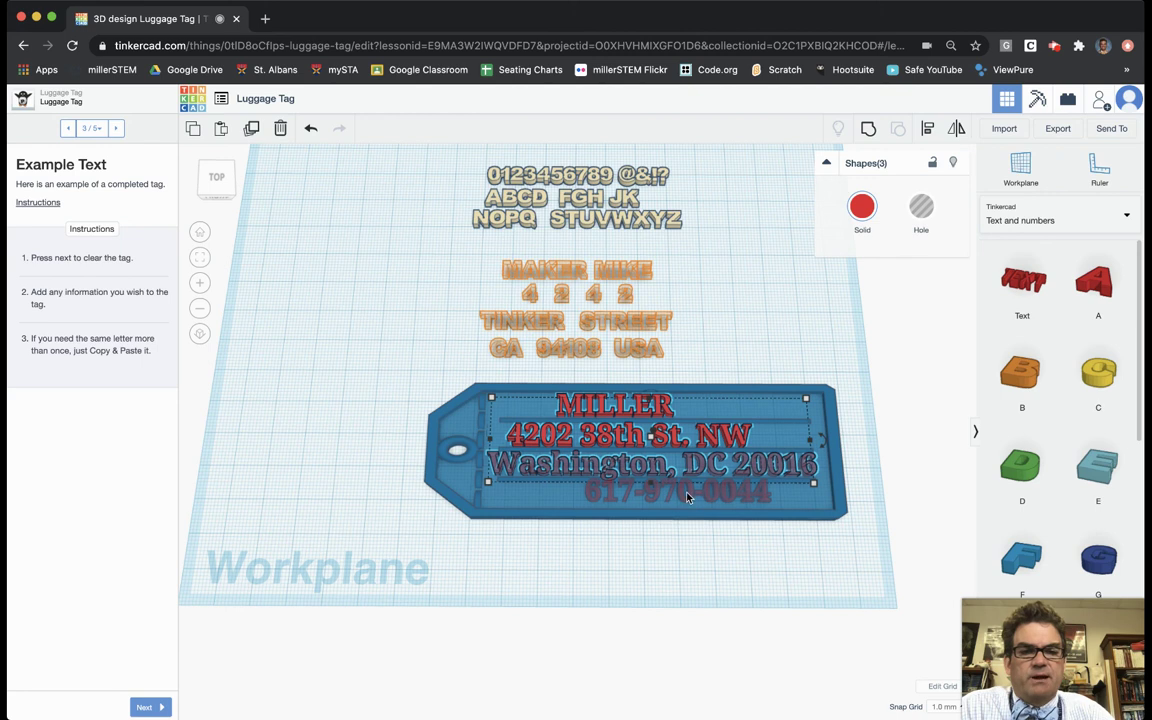
pyautogui.keyDown('shift'); pyautogui.click(687, 497); pyautogui.keyUp('shift')
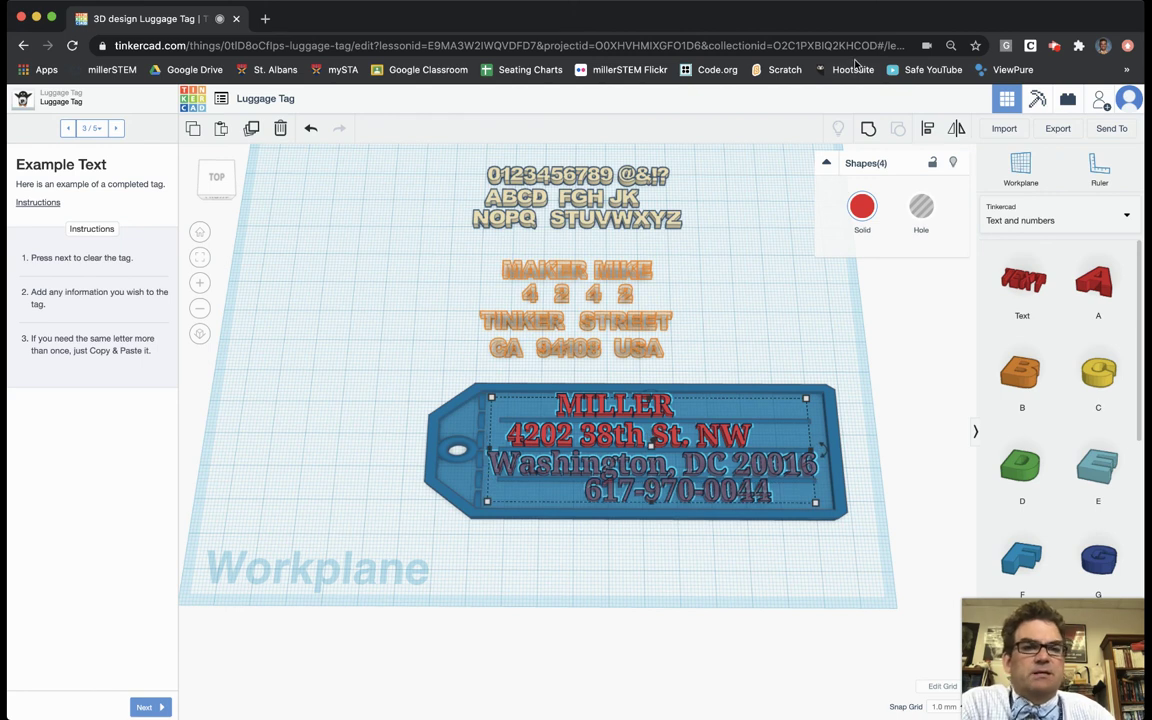
pyautogui.click(930, 130)
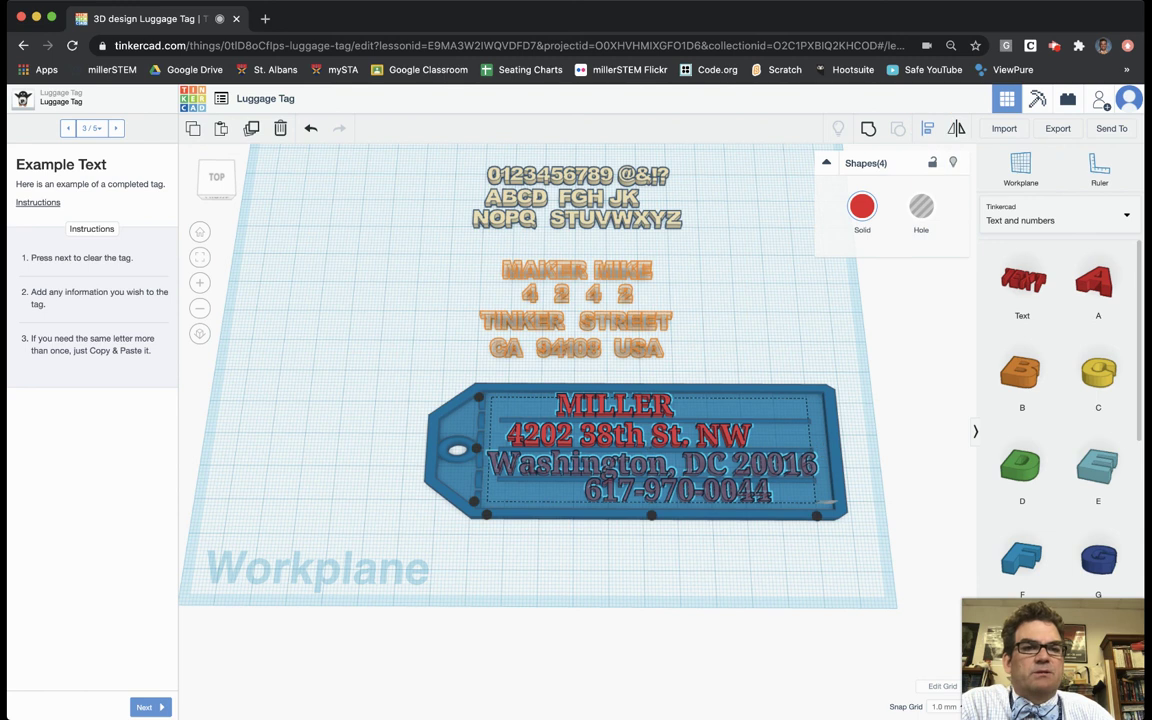
pyautogui.click(651, 518)
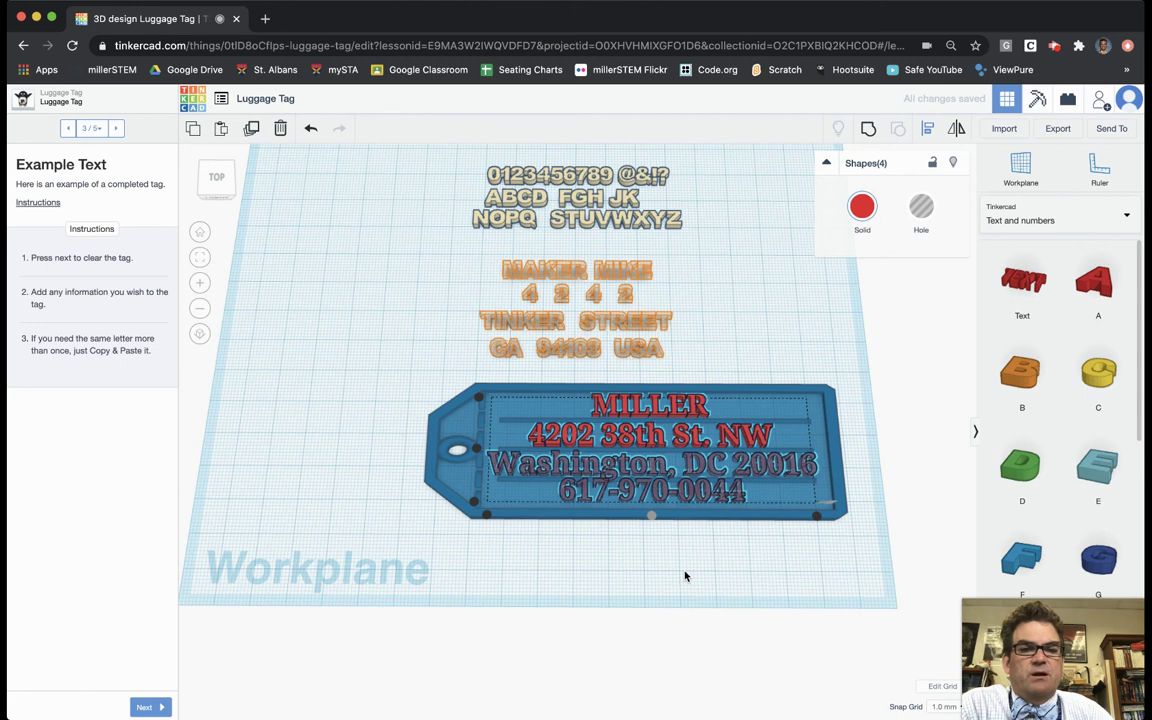
pyautogui.moveTo(683, 575); pyautogui.dragTo(679, 604, button='right')
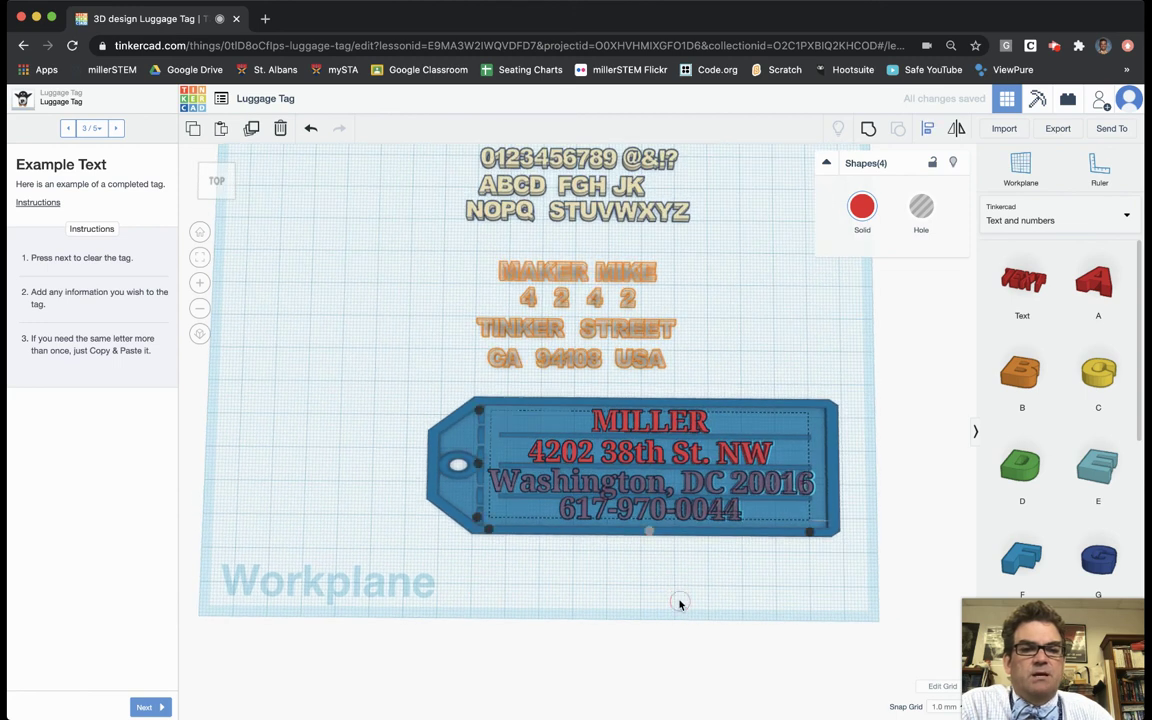
pyautogui.scroll(4, 679, 604)
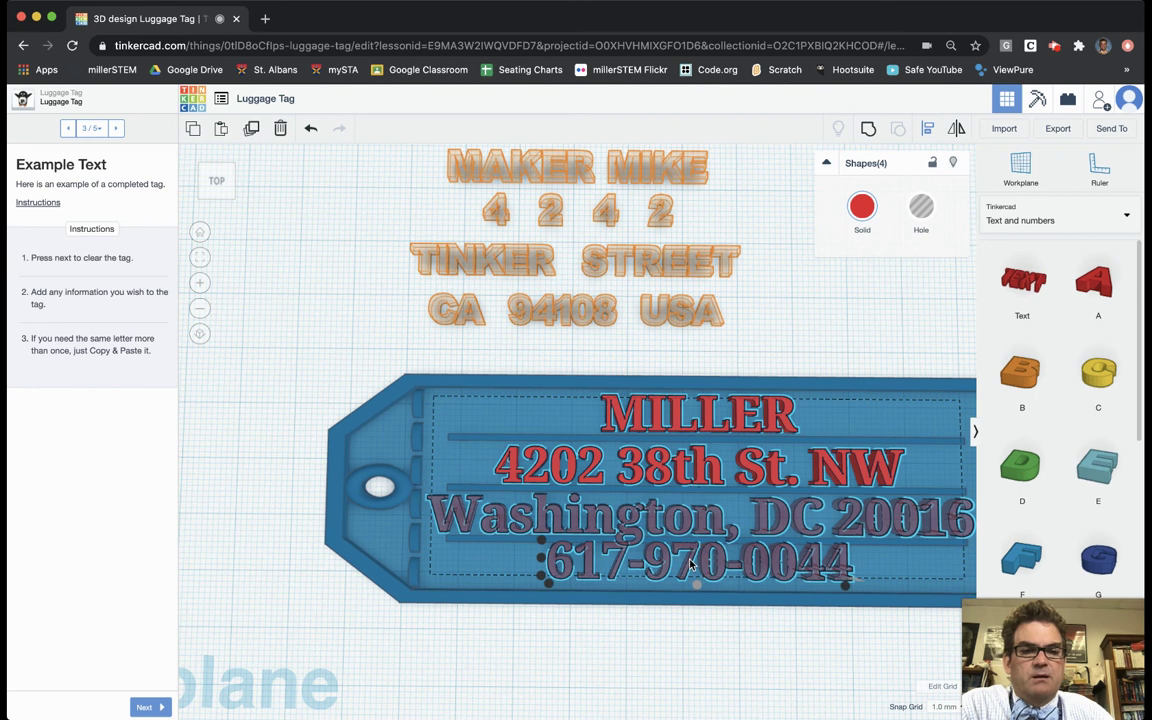
pyautogui.click(700, 465)
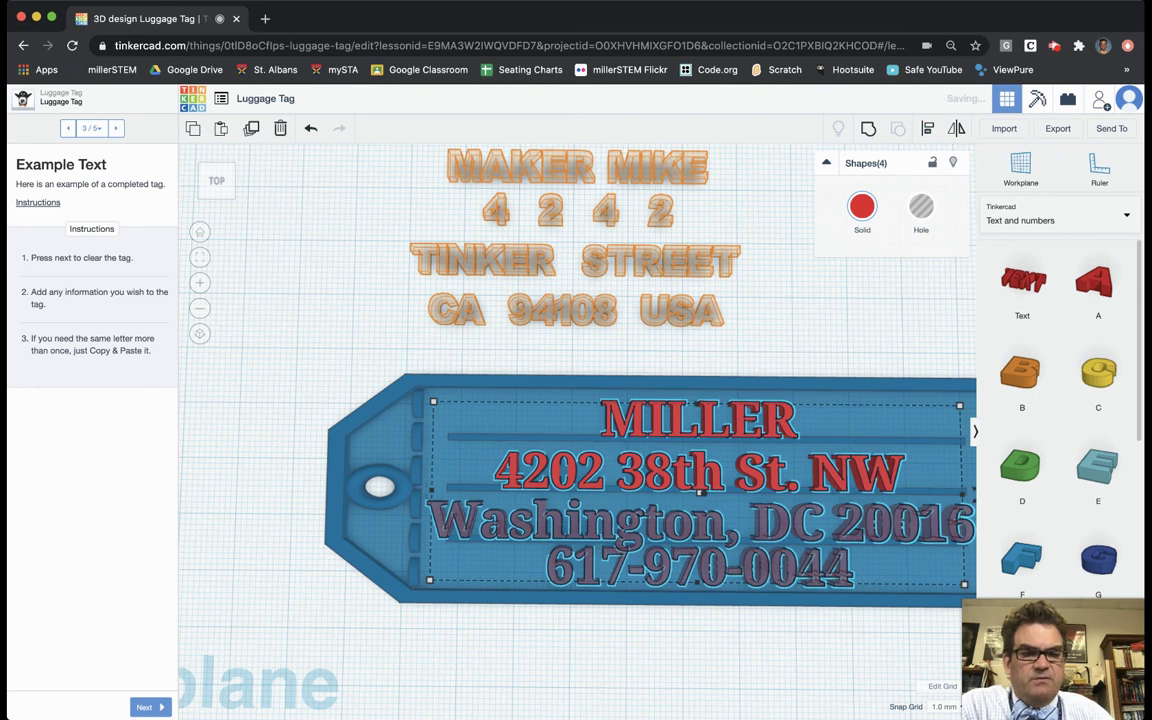
pyautogui.press('super+z')
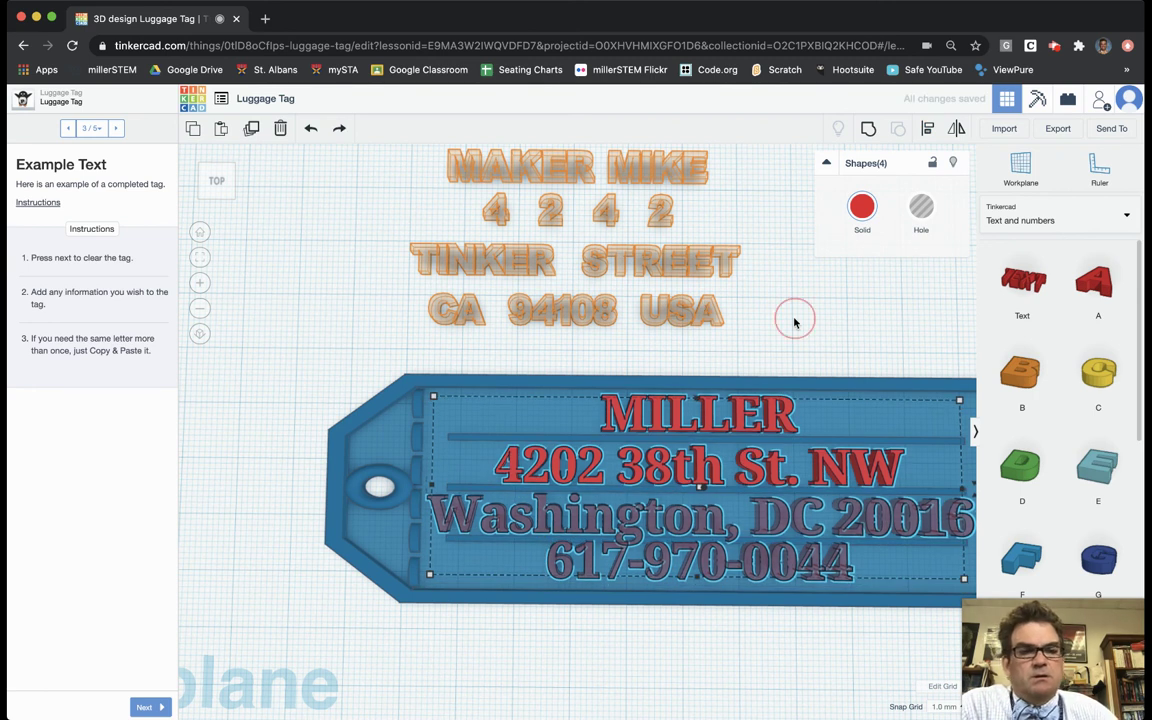
pyautogui.press('super+z')
pyautogui.click(722, 565)
pyautogui.scroll(-5, 722, 565)
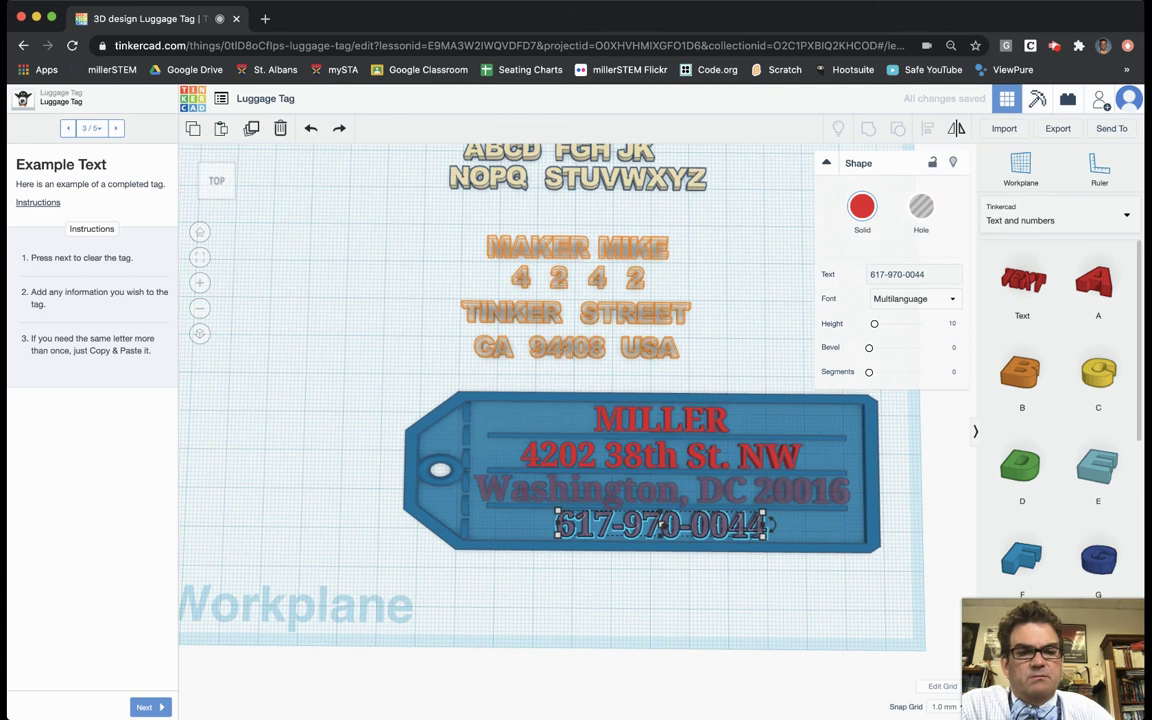
pyautogui.click(714, 611)
pyautogui.moveTo(709, 576)
pyautogui.mouseDown(button='right')
pyautogui.moveTo(668, 611)
pyautogui.moveTo(717, 532)
pyautogui.moveTo(728, 481)
pyautogui.moveTo(684, 543)
pyautogui.moveTo(478, 465)
pyautogui.moveTo(470, 450)
pyautogui.moveTo(473, 465)
pyautogui.moveTo(473, 450)
pyautogui.moveTo(494, 473)
pyautogui.moveTo(504, 468)
pyautogui.moveTo(477, 470)
pyautogui.moveTo(507, 465)
pyautogui.moveTo(759, 581)
pyautogui.moveTo(726, 595)
pyautogui.moveTo(720, 580)
pyautogui.mouseUp(button='right')
pyautogui.scroll(3, 489, 462)
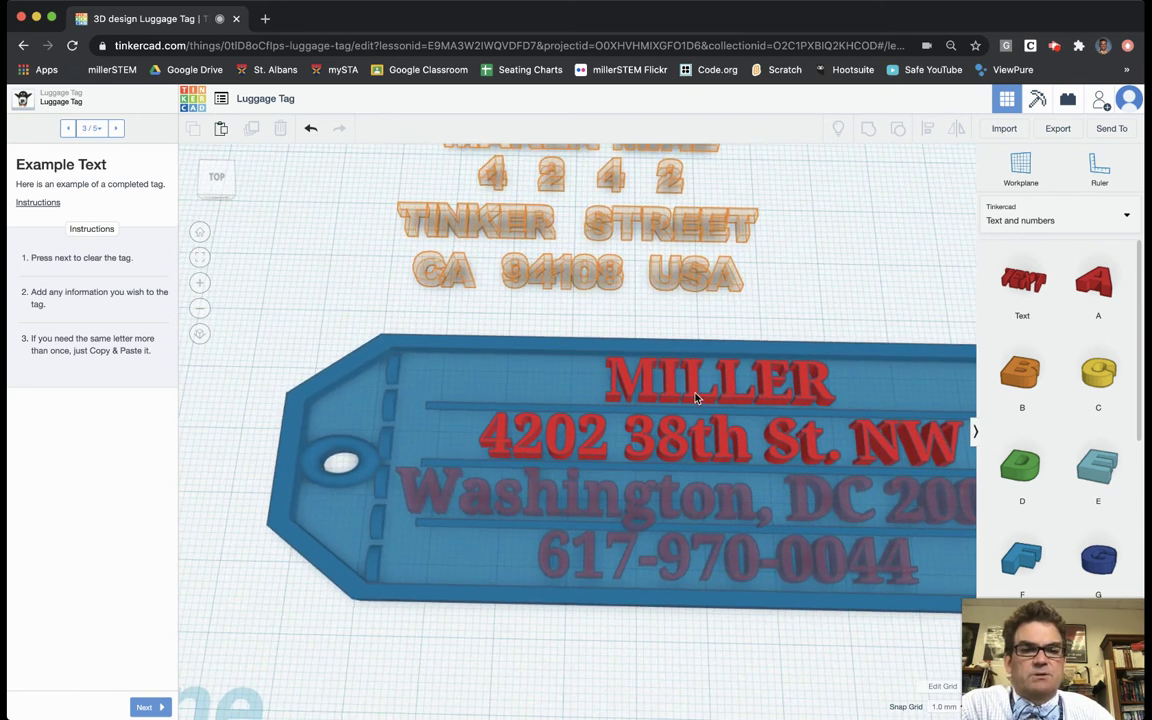
# Step: Select the four text lines plus the tag base and adjust their height so the rim matches the letters
pyautogui.click(697, 397)
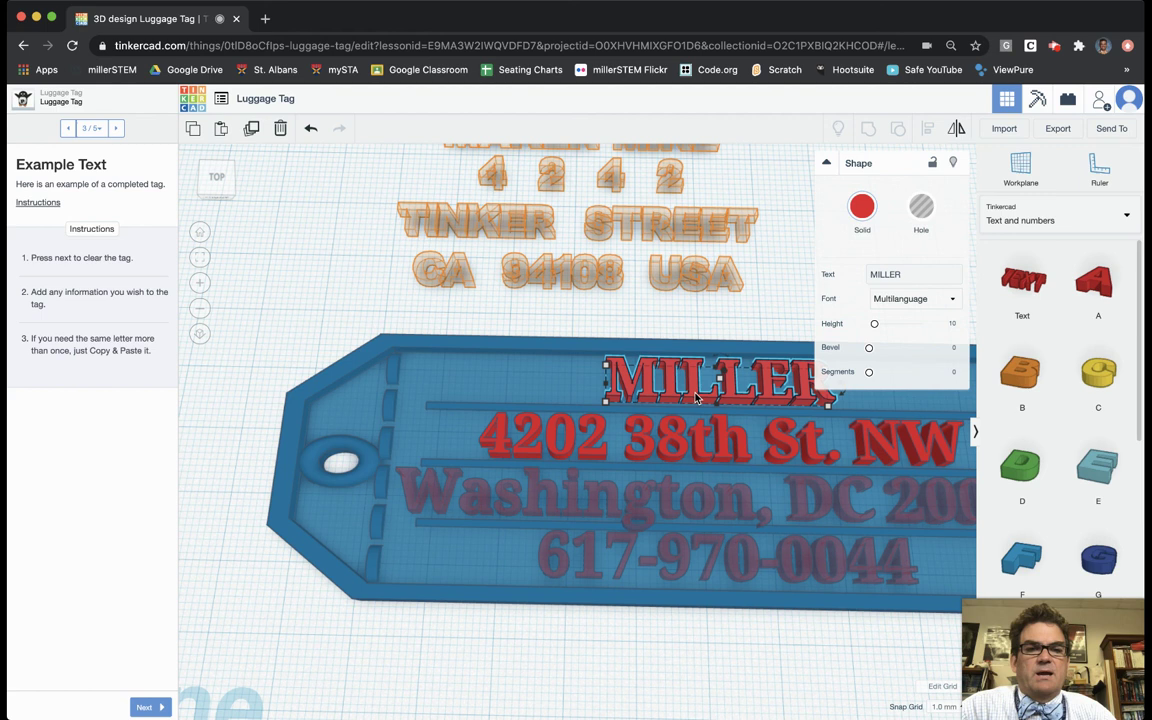
pyautogui.keyDown('shift'); pyautogui.click(673, 441); pyautogui.keyUp('shift')
pyautogui.keyDown('shift'); pyautogui.click(709, 505); pyautogui.keyUp('shift')
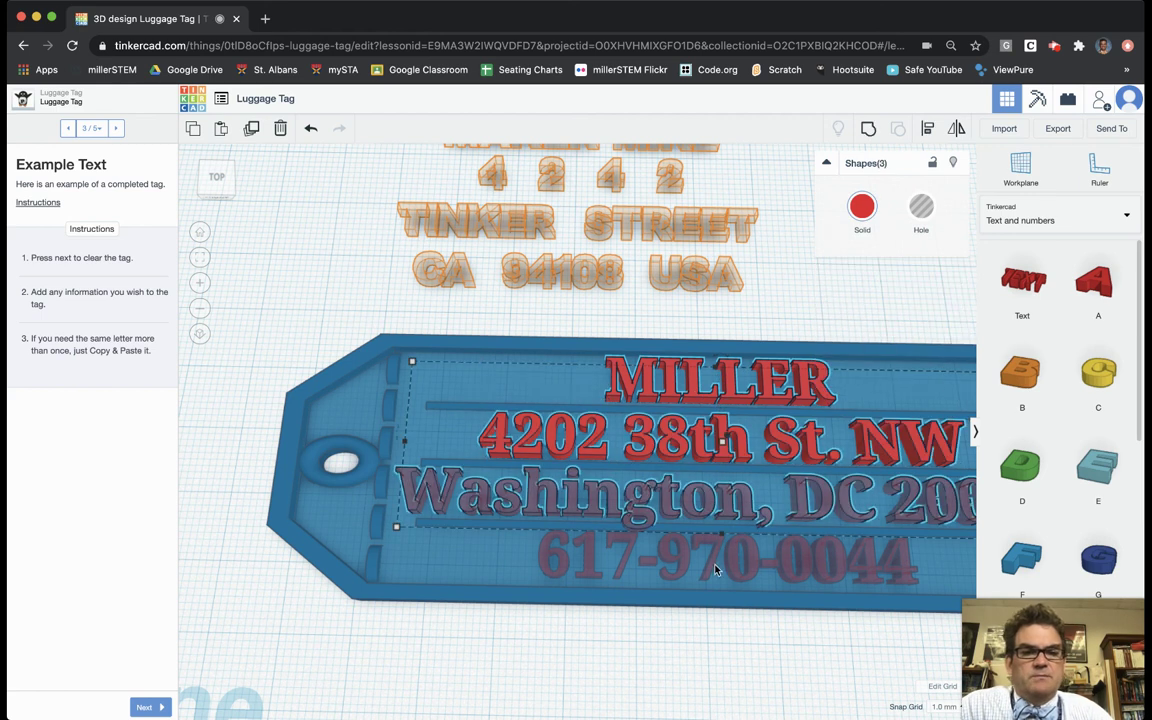
pyautogui.keyDown('shift'); pyautogui.click(714, 563); pyautogui.keyUp('shift')
pyautogui.moveTo(706, 623); pyautogui.dragTo(604, 514, button='right')
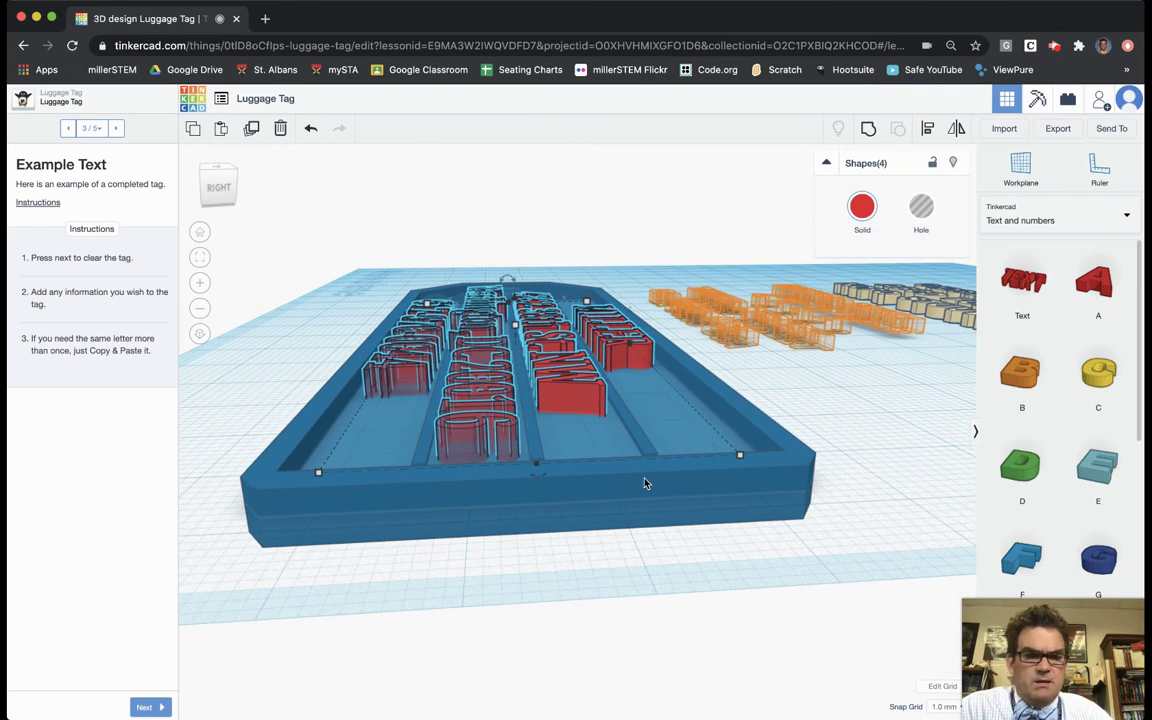
pyautogui.keyDown('shift'); pyautogui.click(580, 429); pyautogui.keyUp('shift')
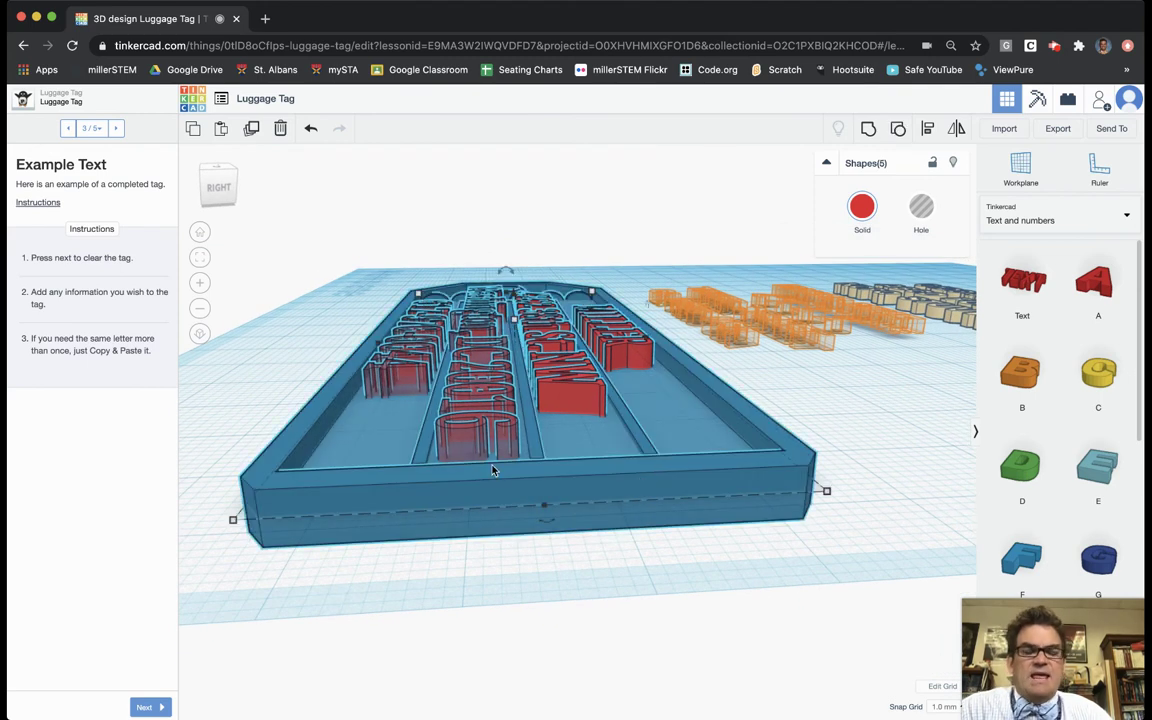
pyautogui.moveTo(436, 461); pyautogui.dragTo(557, 366, button='right')
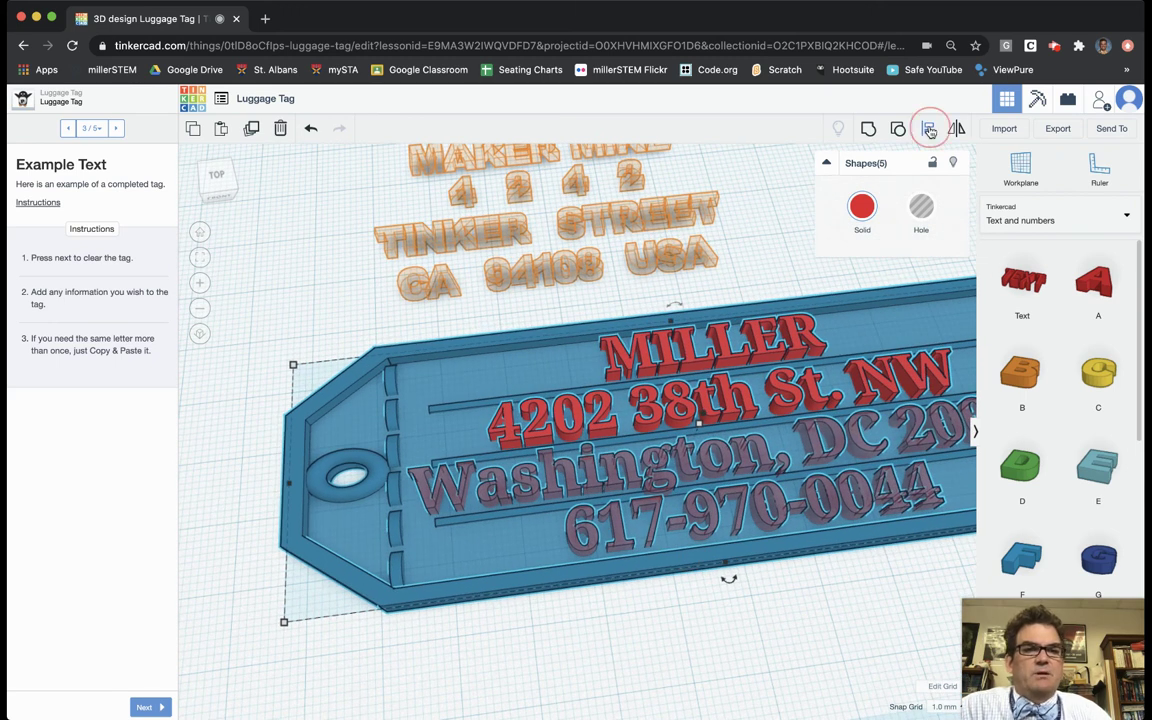
pyautogui.moveTo(766, 536); pyautogui.dragTo(669, 473, button='right')
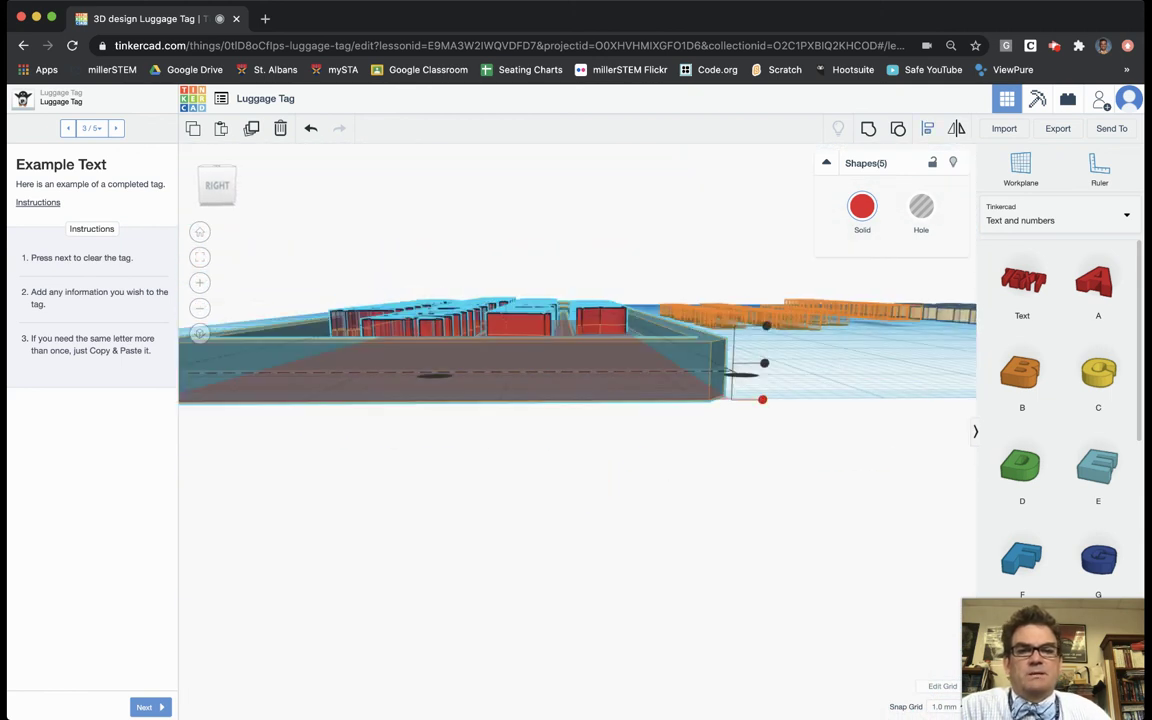
pyautogui.moveTo(762, 399); pyautogui.dragTo(762, 402)
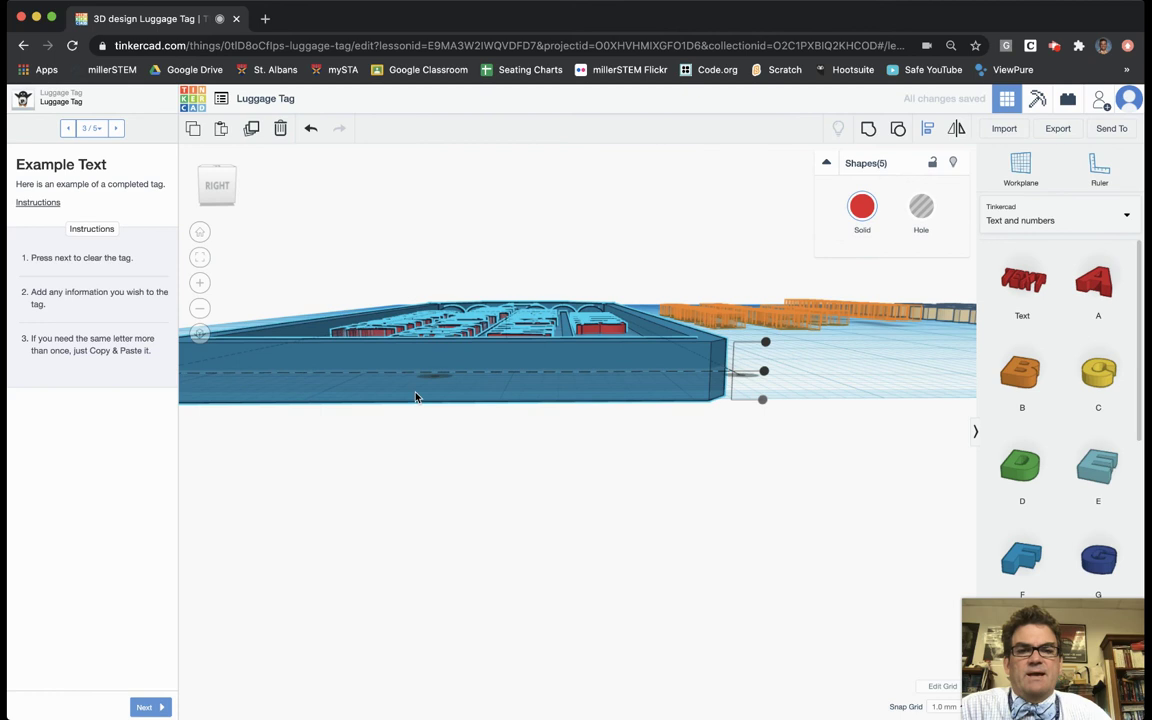
pyautogui.moveTo(416, 397); pyautogui.dragTo(664, 598, button='right')
# Step: Colour the tag base and four text lines red, then marquee-select all five shapes
pyautogui.click(857, 213)
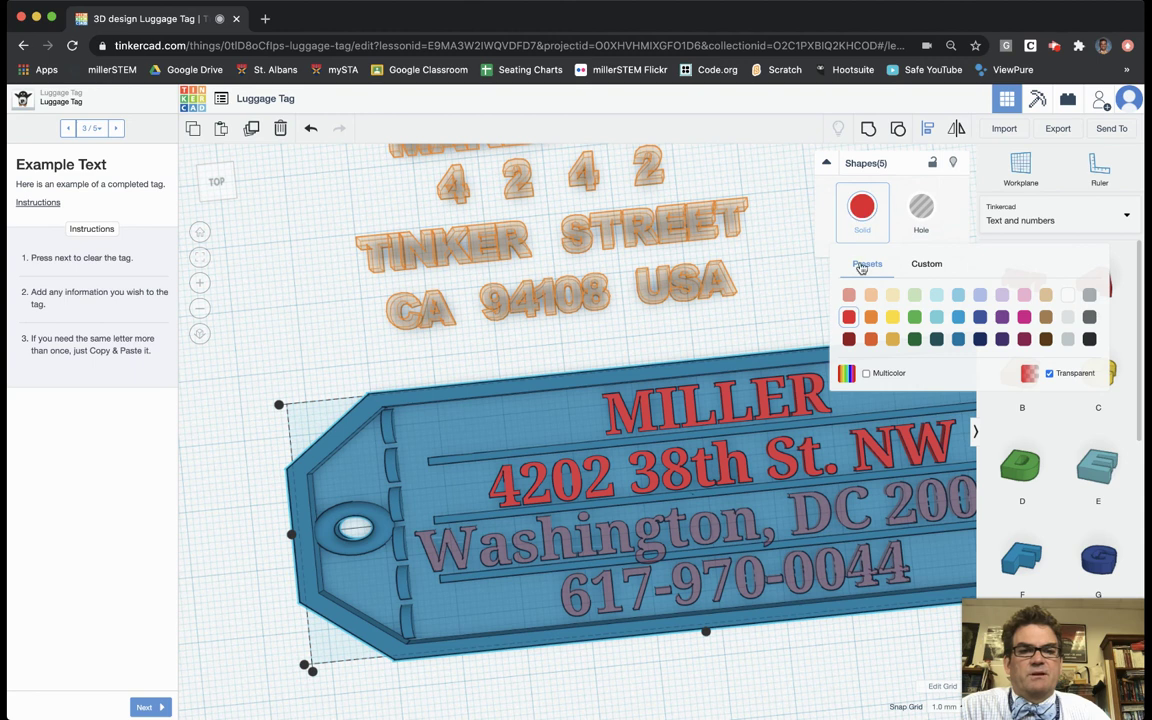
pyautogui.click(849, 318)
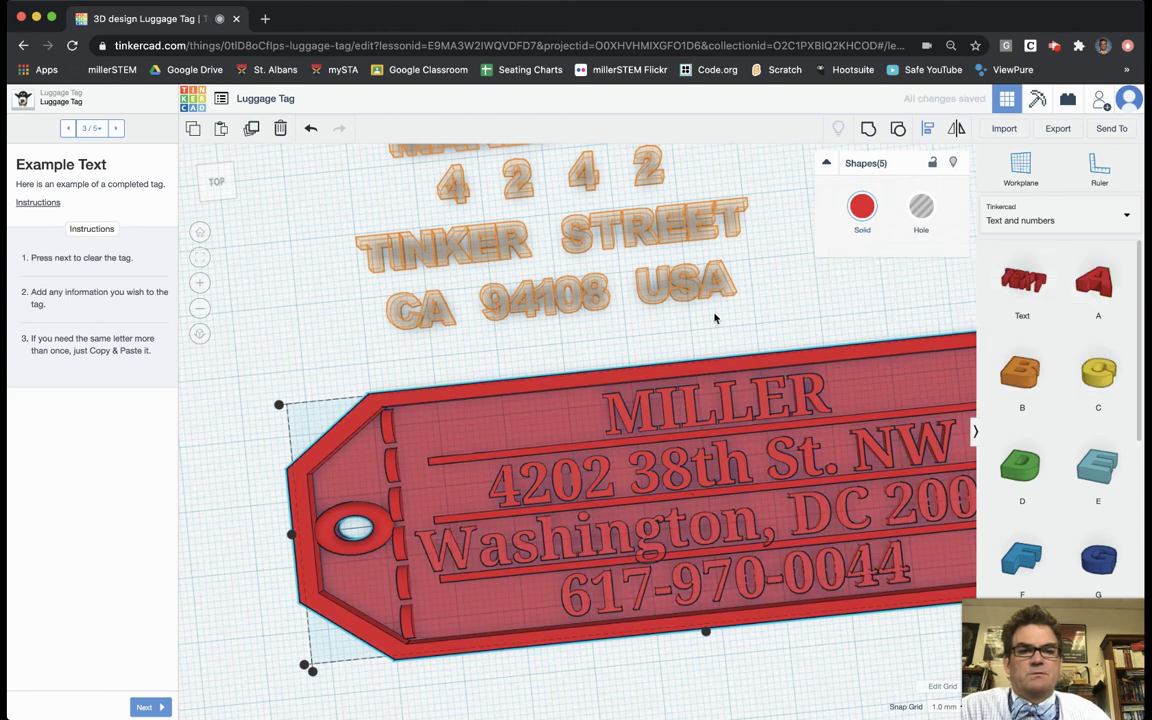
pyautogui.click(790, 310)
pyautogui.moveTo(820, 303); pyautogui.dragTo(689, 380, button='right')
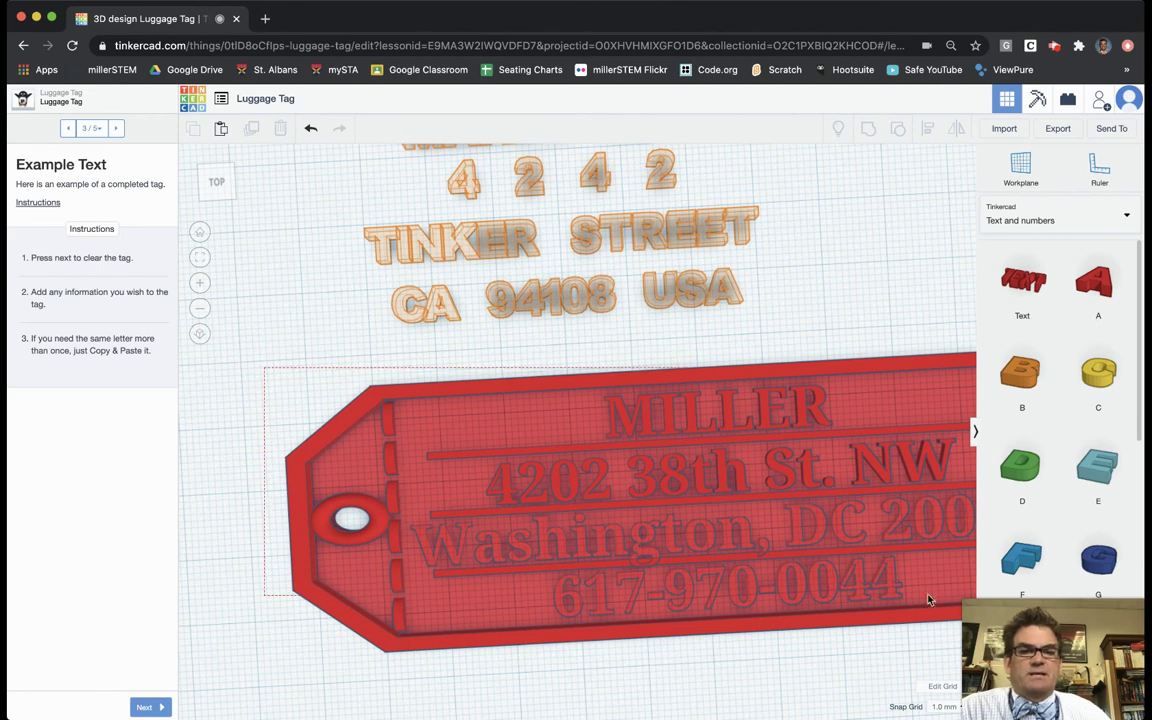
pyautogui.moveTo(1050, 597); pyautogui.dragTo(822, 645)
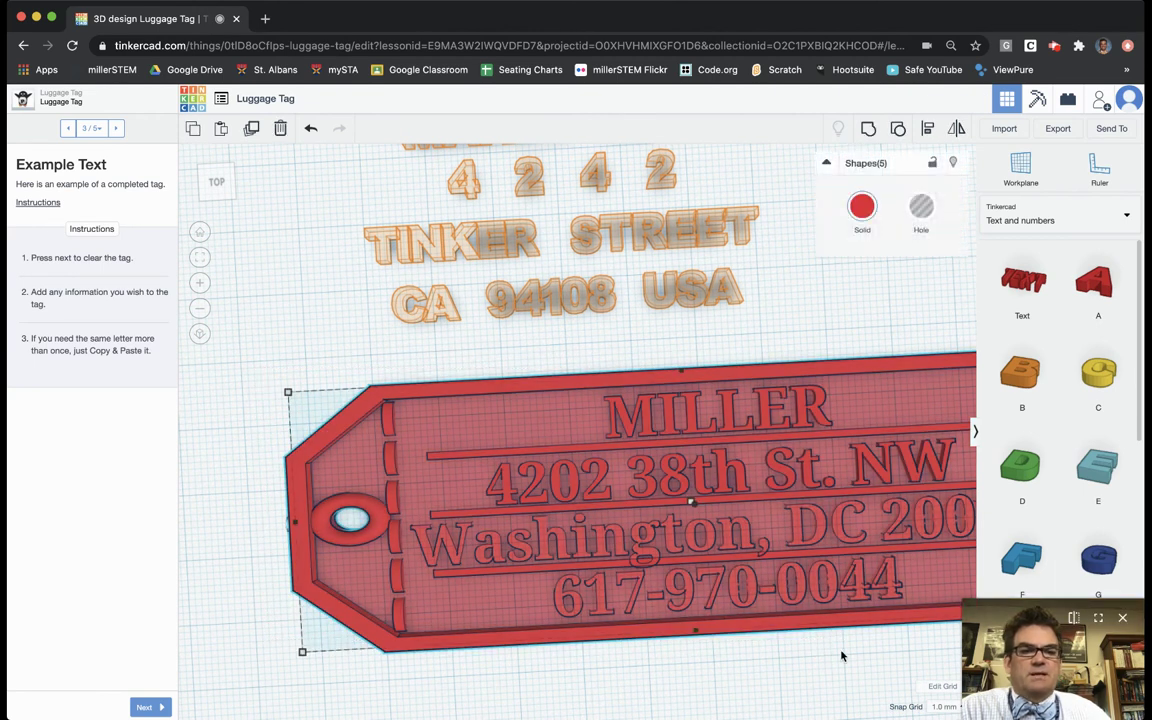
# Step: Marquee-select the base and four text lines and group them into one red tag
pyautogui.scroll(-5, 841, 654)
pyautogui.click(335, 412)
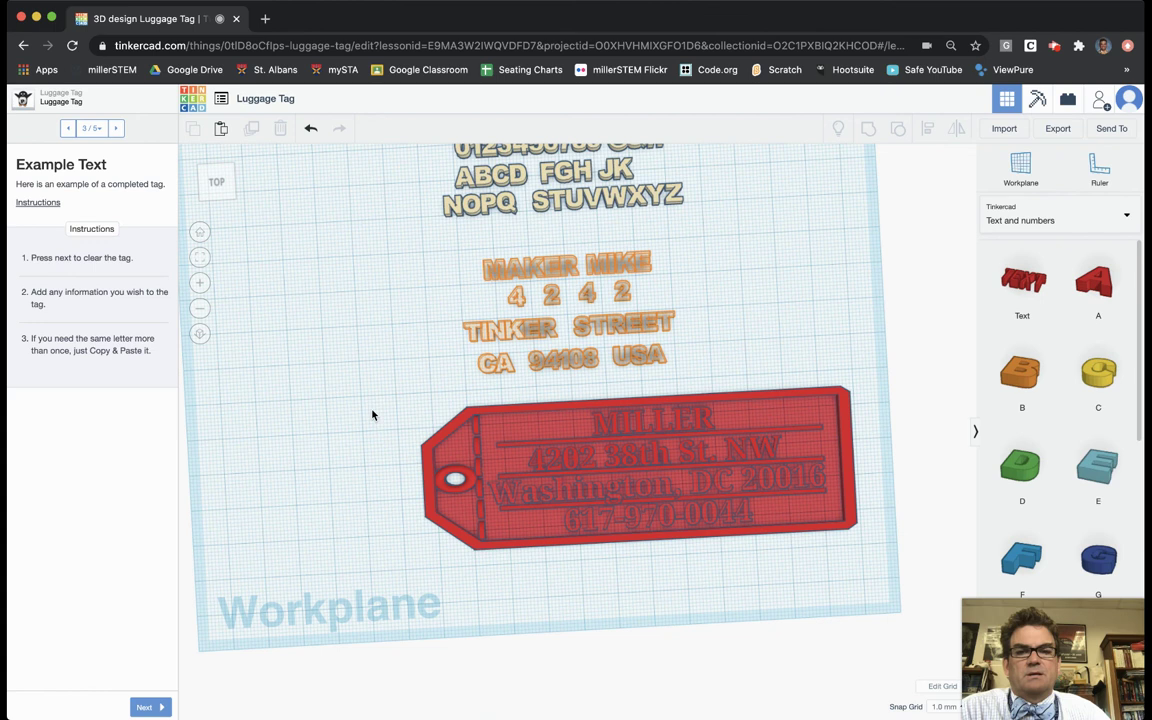
pyautogui.moveTo(884, 540); pyautogui.dragTo(877, 577)
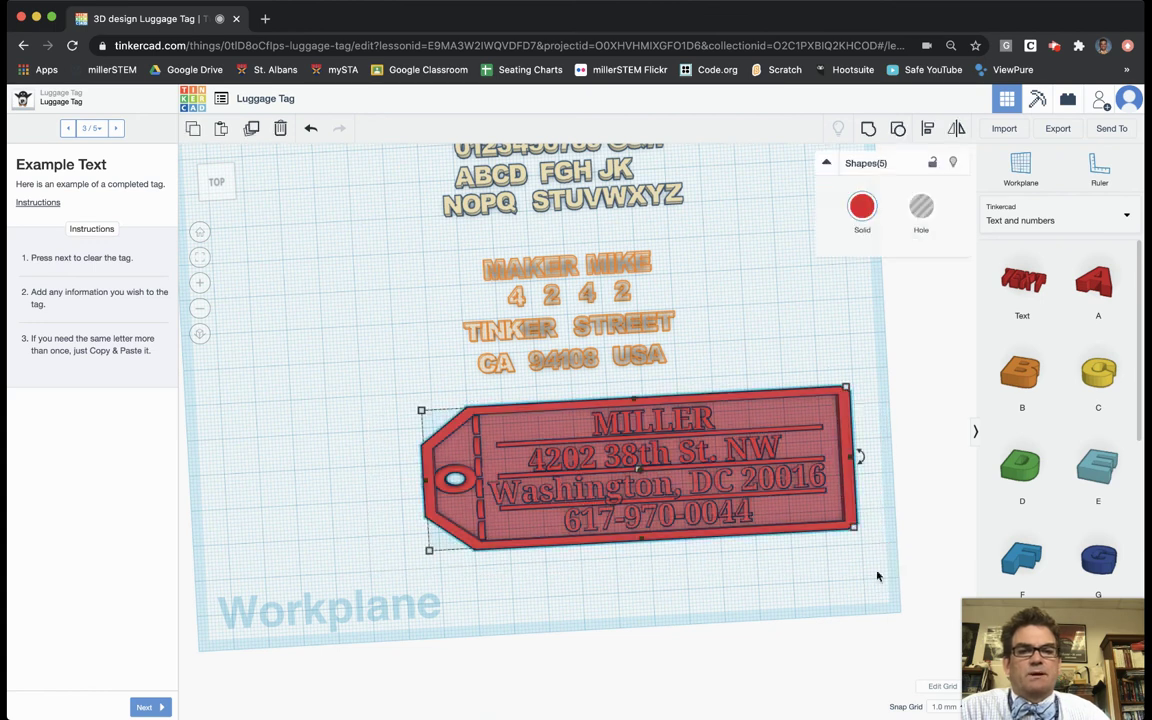
pyautogui.click(868, 130)
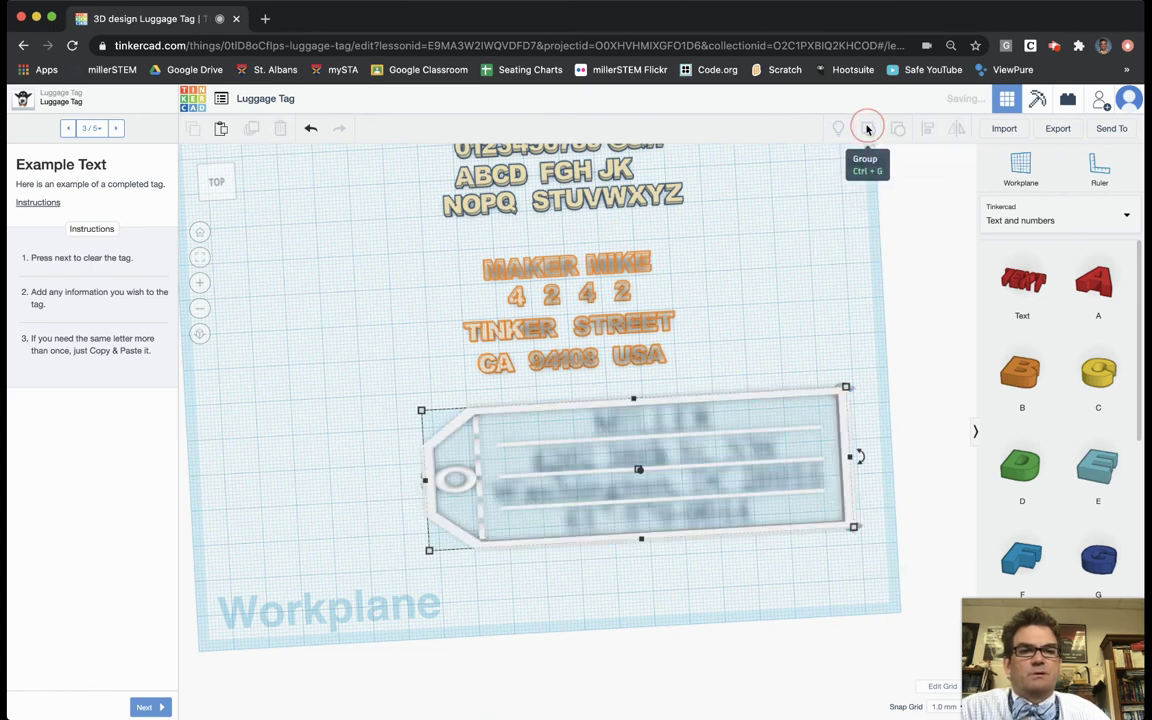
pyautogui.click(790, 349)
pyautogui.scroll(4, 788, 477)
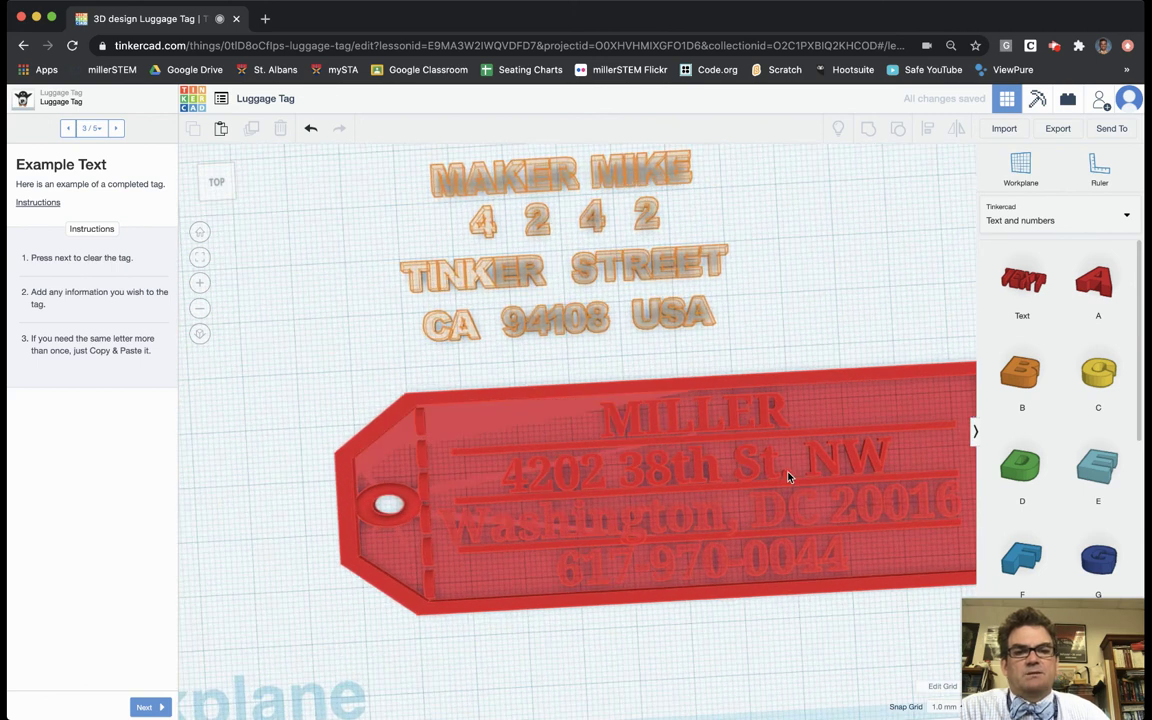
pyautogui.click(788, 477)
pyautogui.scroll(2, 658, 494)
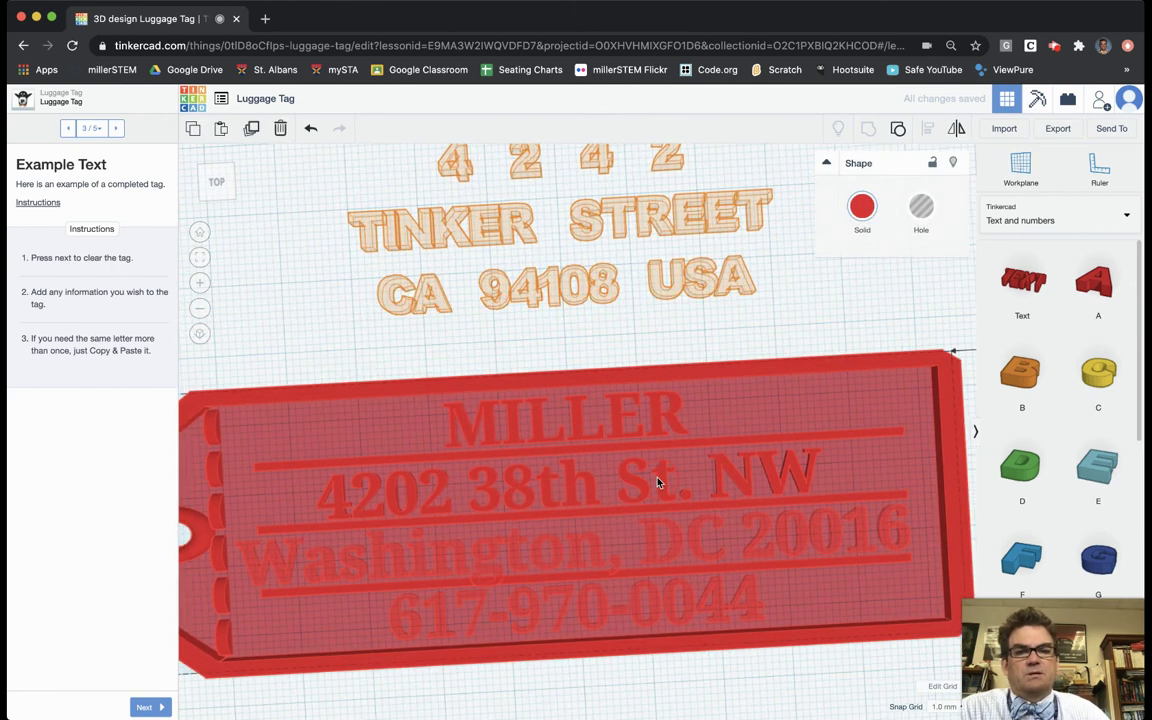
pyautogui.scroll(-1, 681, 345)
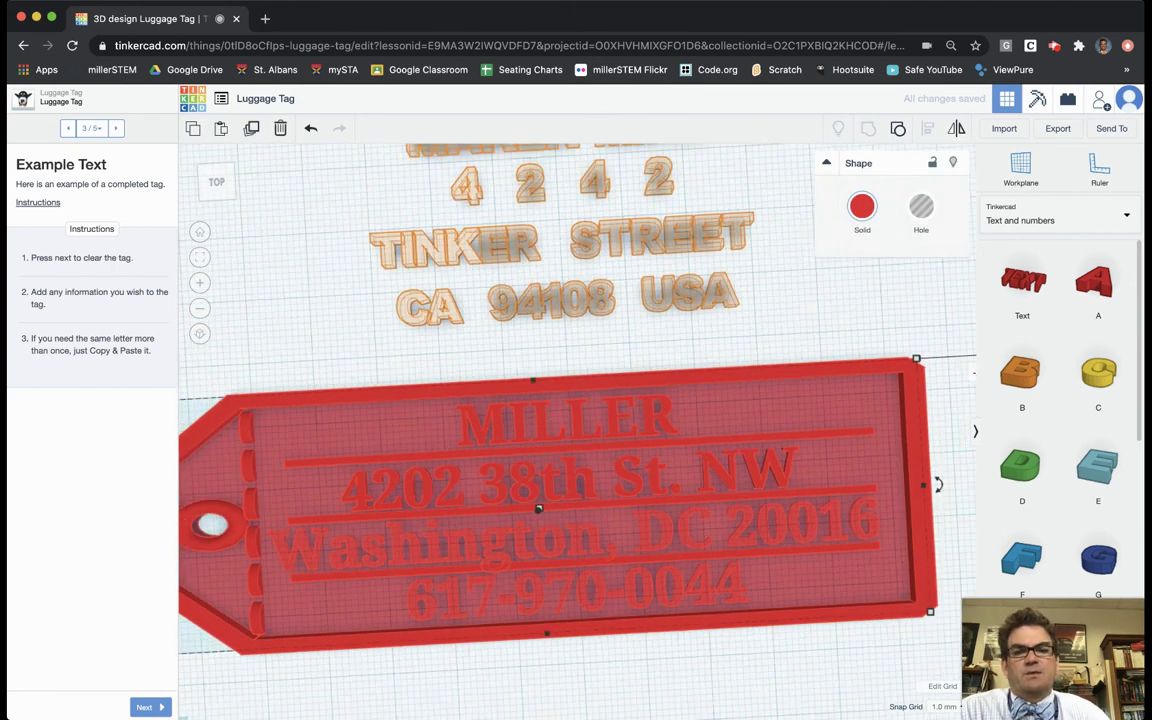
pyautogui.scroll(-5, 438, 152)
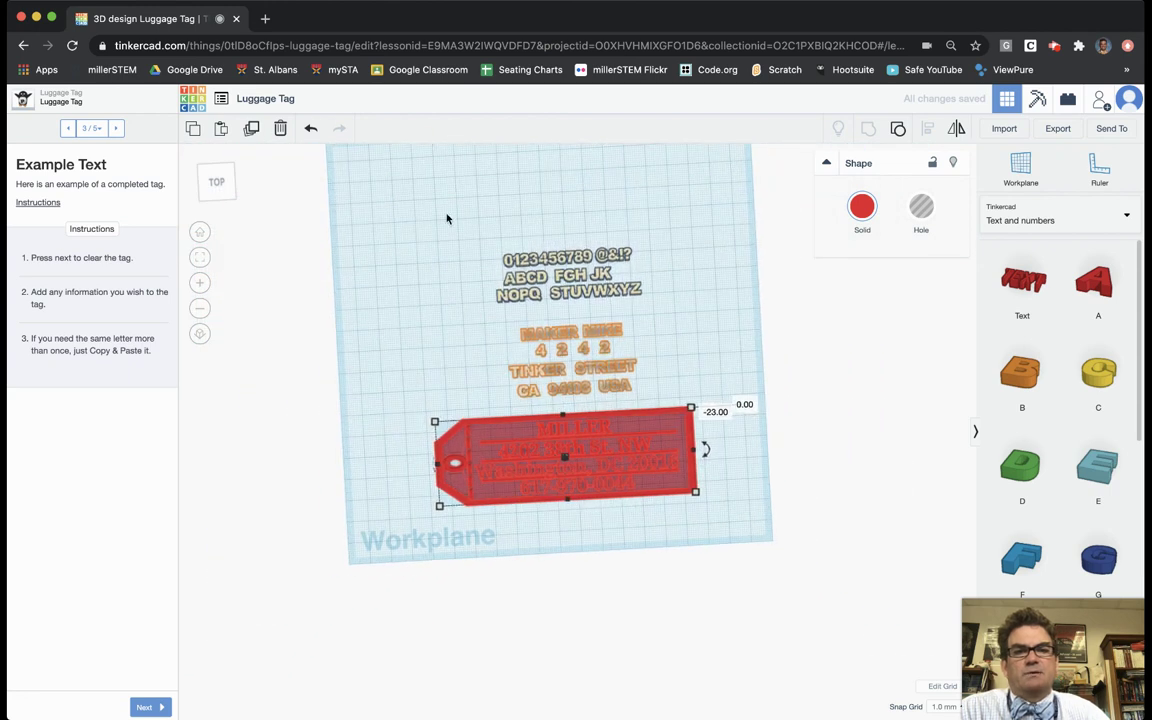
# Step: Delete the unused example alphabet and number blocks, then place the grouped red tag above the orange sample text
pyautogui.moveTo(603, 335); pyautogui.dragTo(704, 339)
pyautogui.press('Delete')
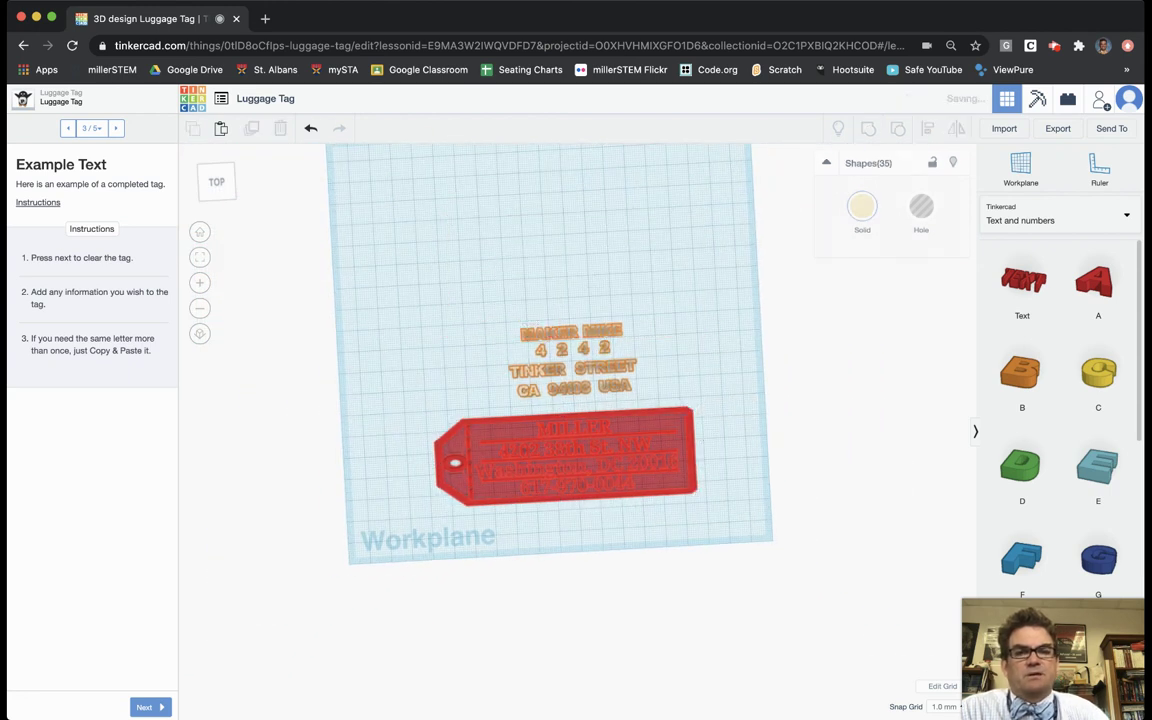
pyautogui.moveTo(622, 425); pyautogui.dragTo(612, 221)
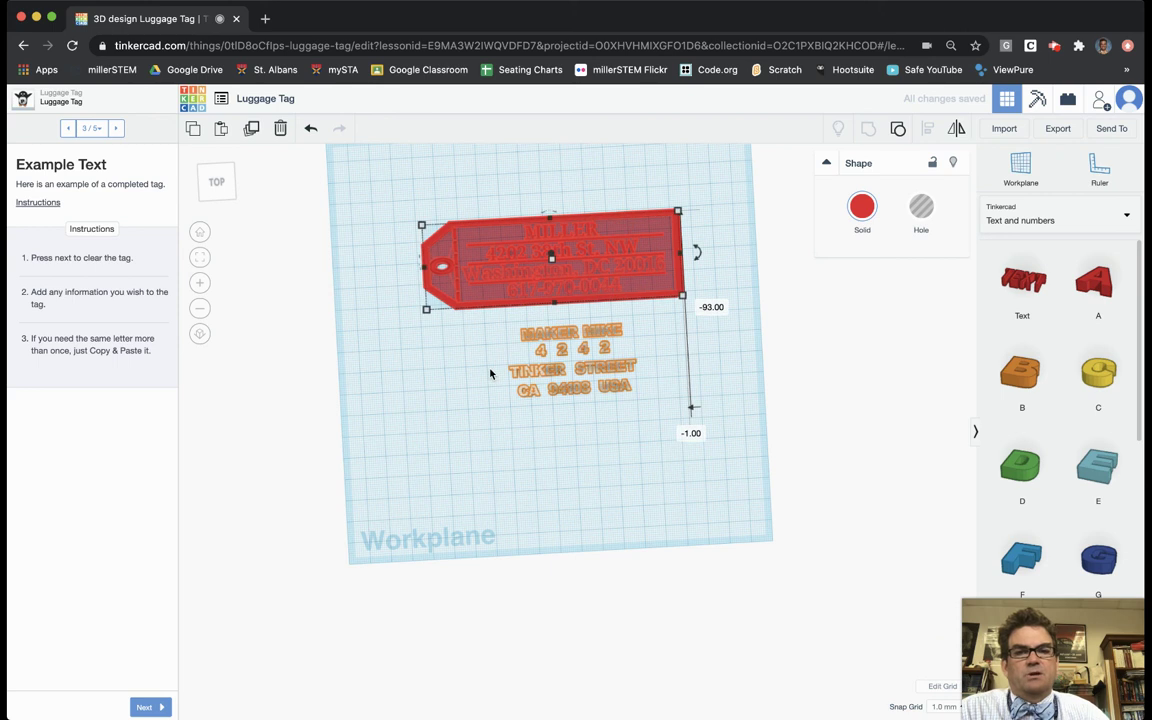
pyautogui.scroll(3, 490, 374)
pyautogui.click(454, 340)
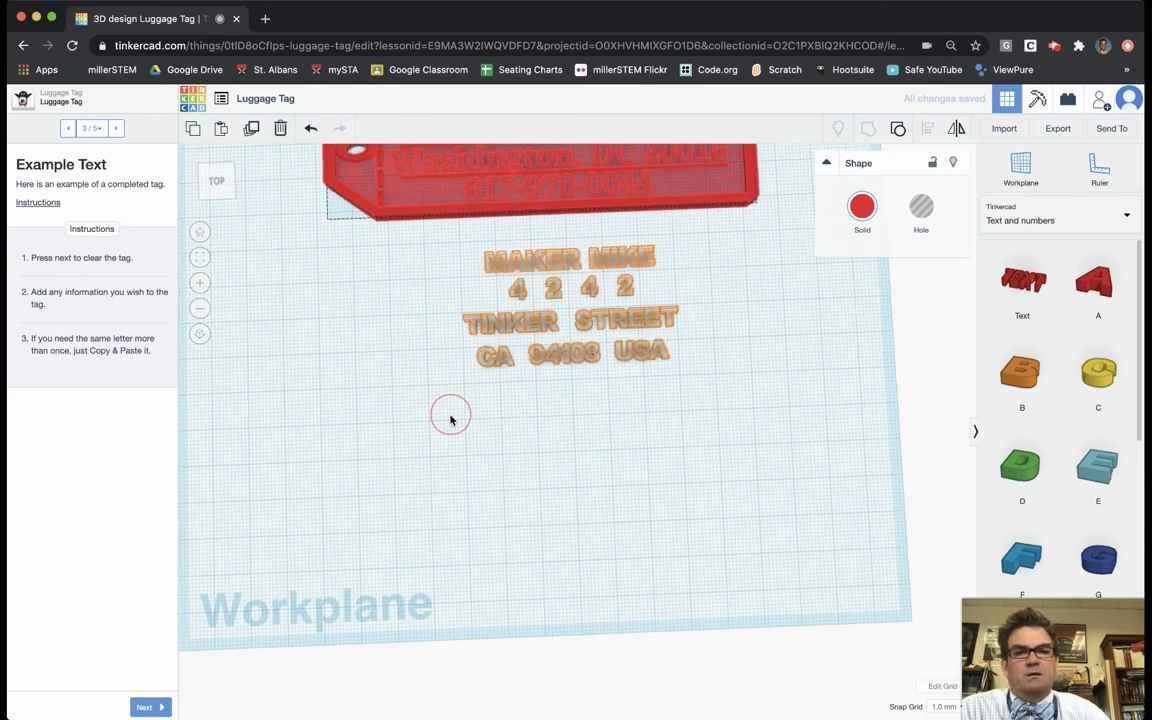
pyautogui.scroll(-5, 452, 420)
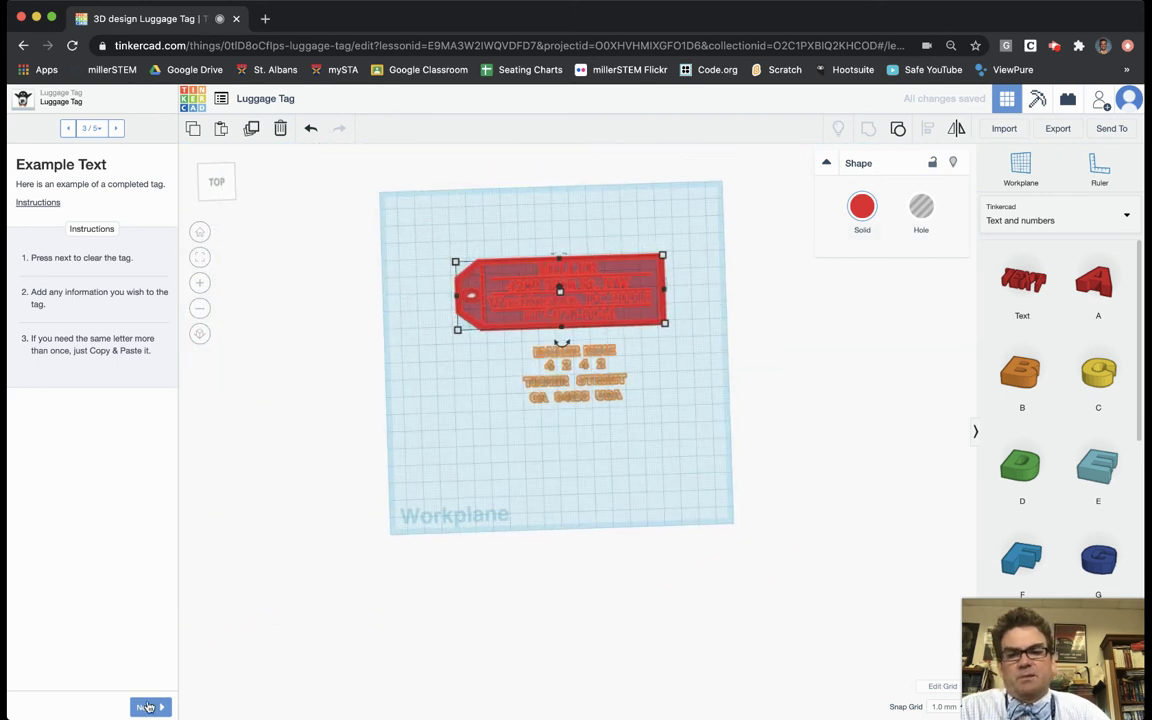
# Step: Advance the lesson to its final 5/5 Congratulations step
pyautogui.click(147, 708)
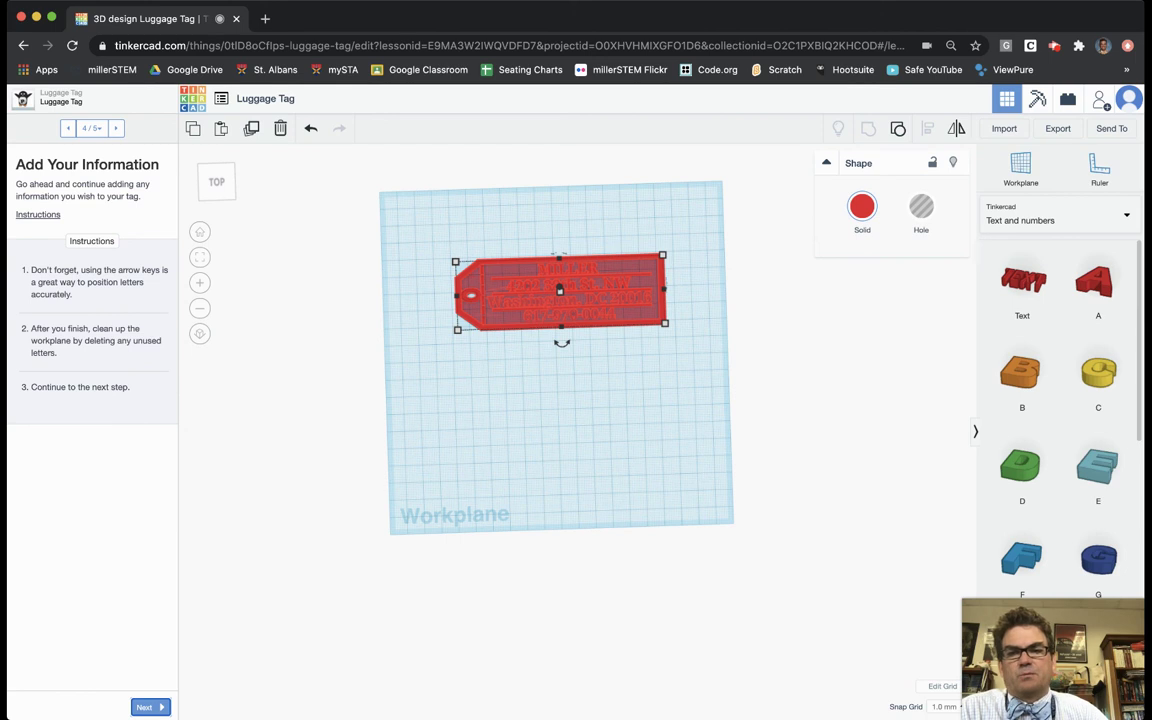
pyautogui.click(147, 708)
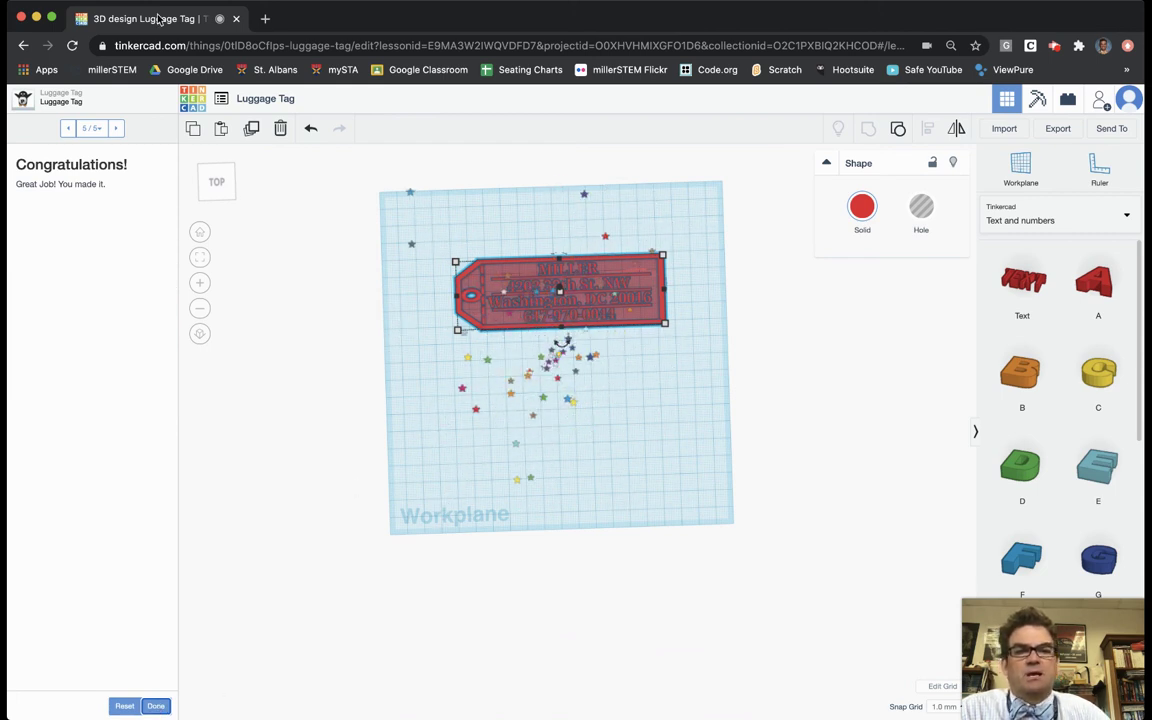
pyautogui.click(253, 104)
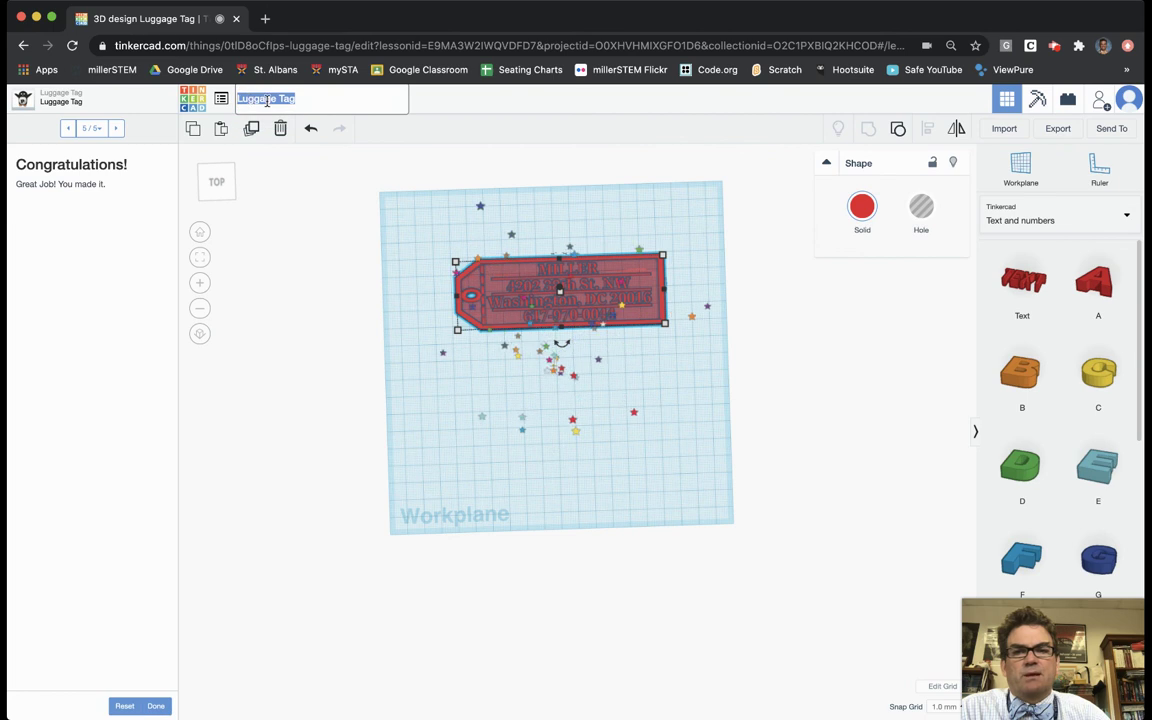
# Step: Append the owner's initial and surname to the 'Luggage Tag' design title and commit it
pyautogui.click(307, 107)
pyautogui.write('Jmiller')
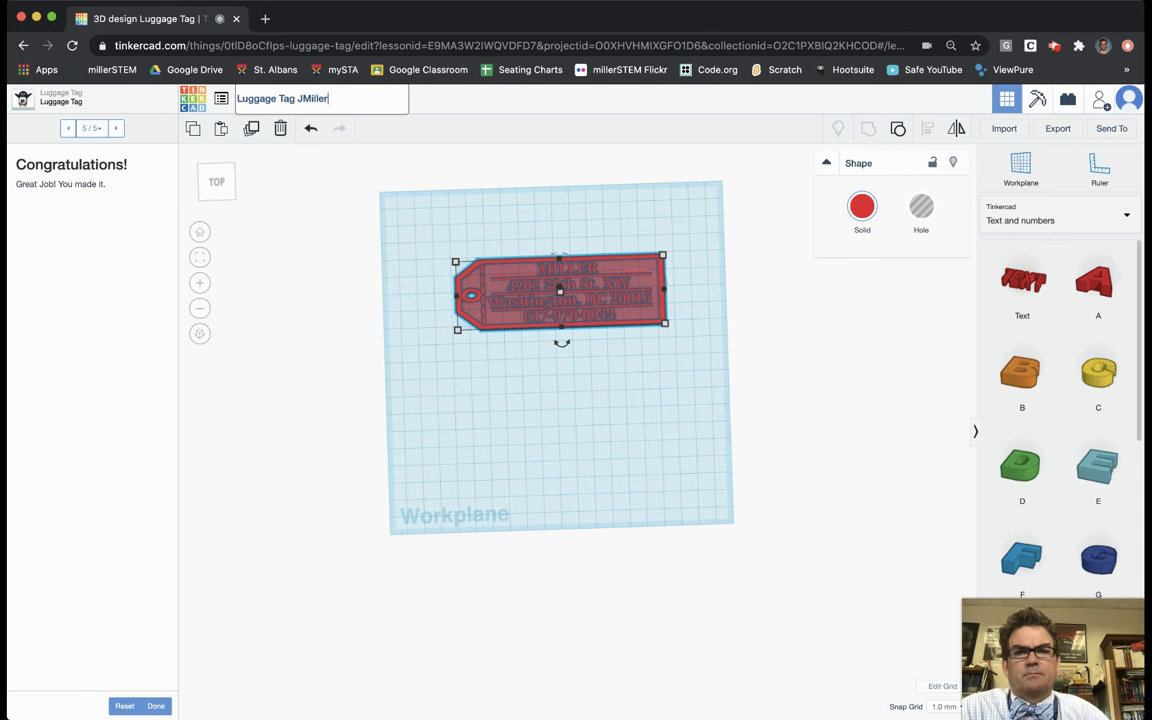
pyautogui.click(291, 218)
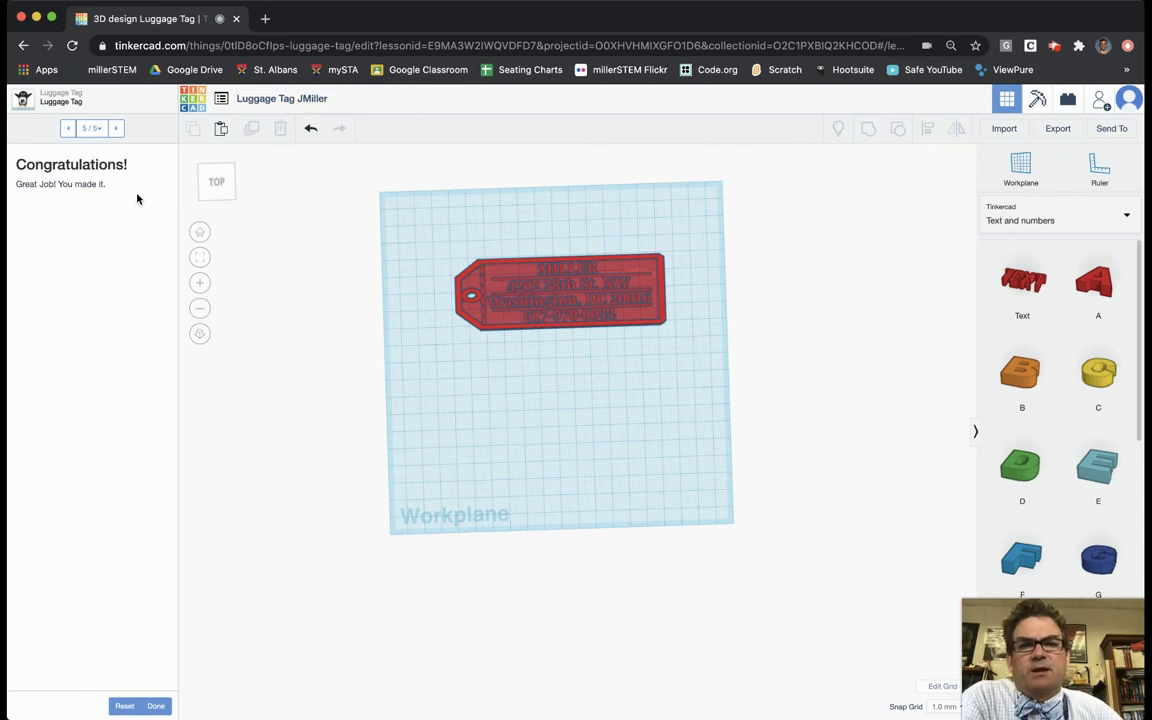